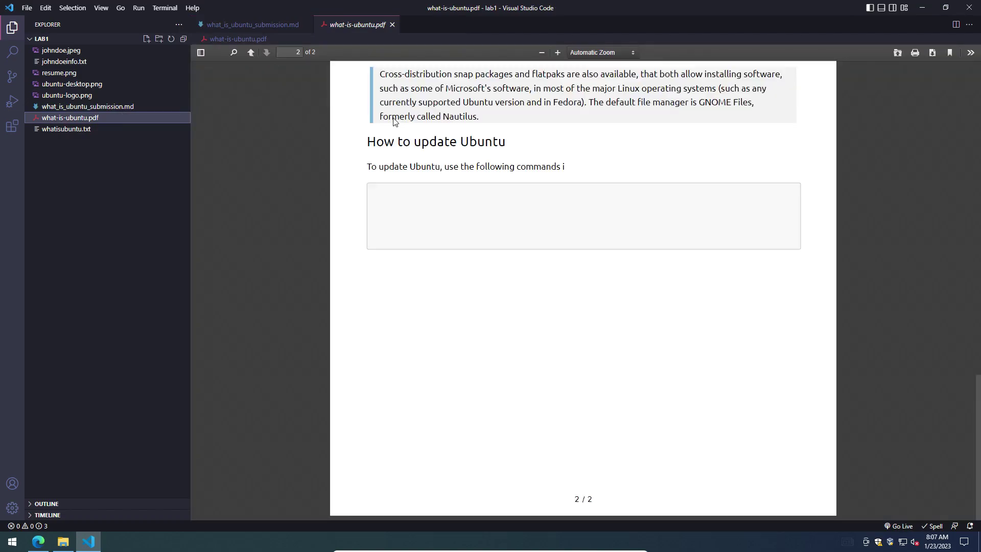
# Step: Copy the two-line paragraph under Ubuntu Release Cycle from whatisubuntu.txt
pyautogui.scroll(19, 470, 193)
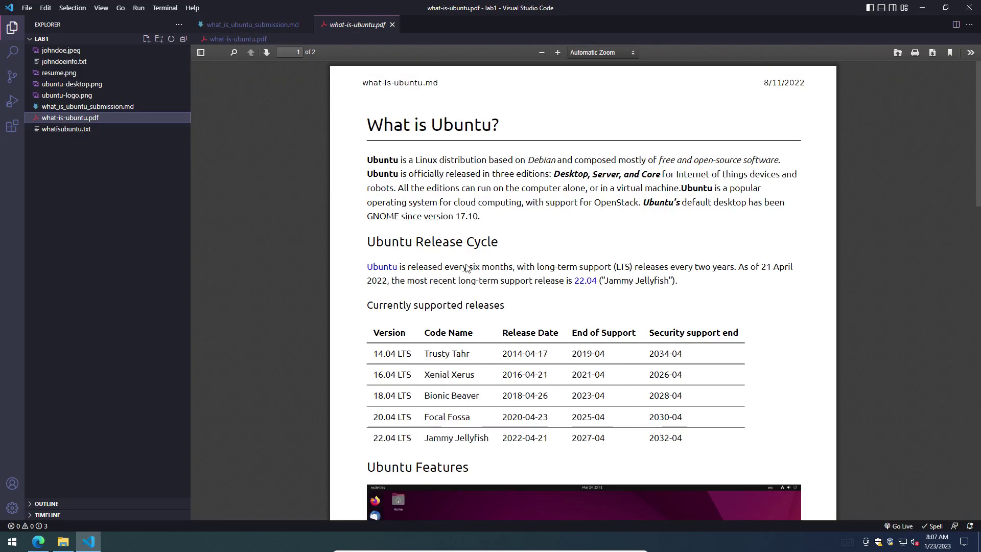
pyautogui.click(66, 128)
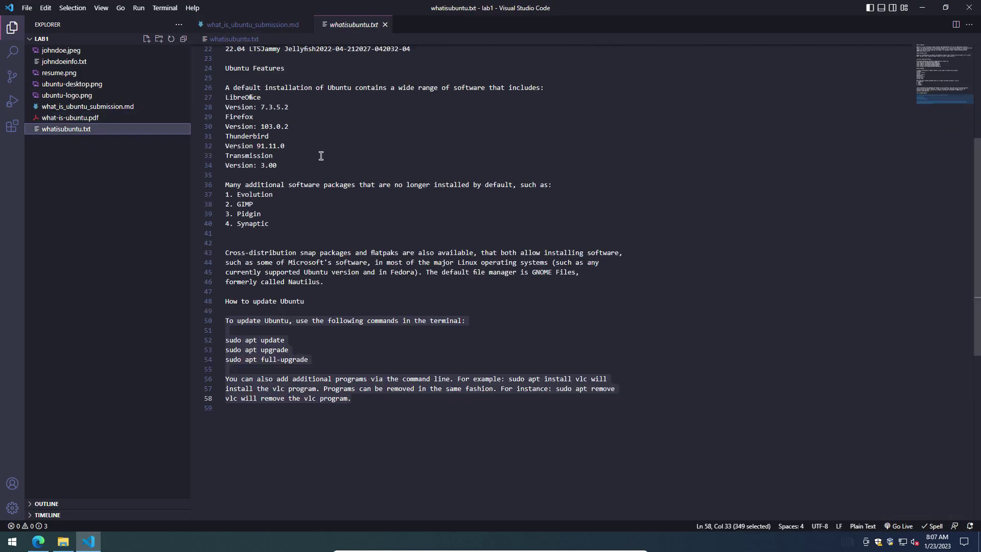
pyautogui.scroll(7, 410, 177)
pyautogui.moveTo(528, 156); pyautogui.dragTo(227, 145)
pyautogui.hotkey('ctrl', 'c')
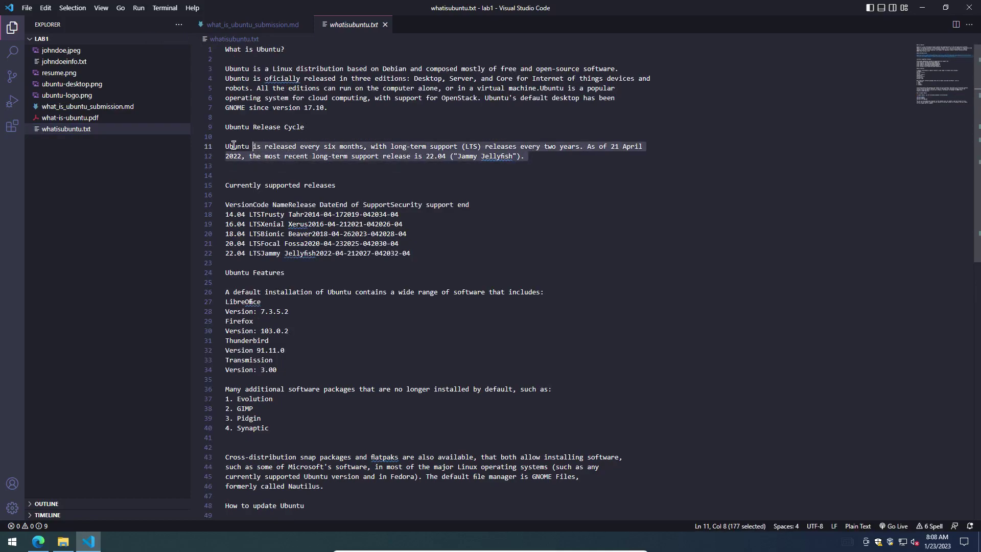
# Step: Delete two surplus blank lines above the Ubuntu Release Cycle heading in what_is_ubuntu_submission.md
pyautogui.click(253, 24)
pyautogui.scroll(4, 310, 145)
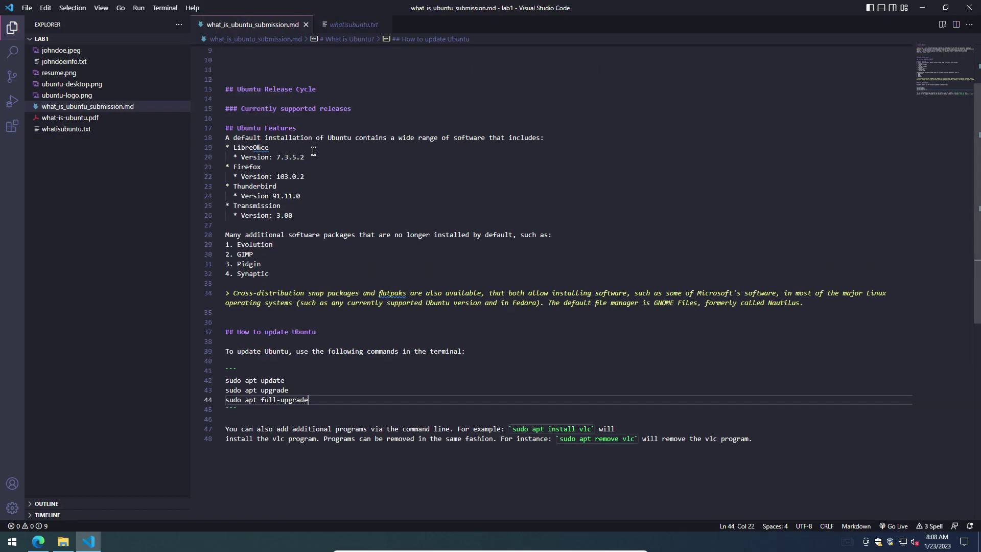
pyautogui.click(353, 24)
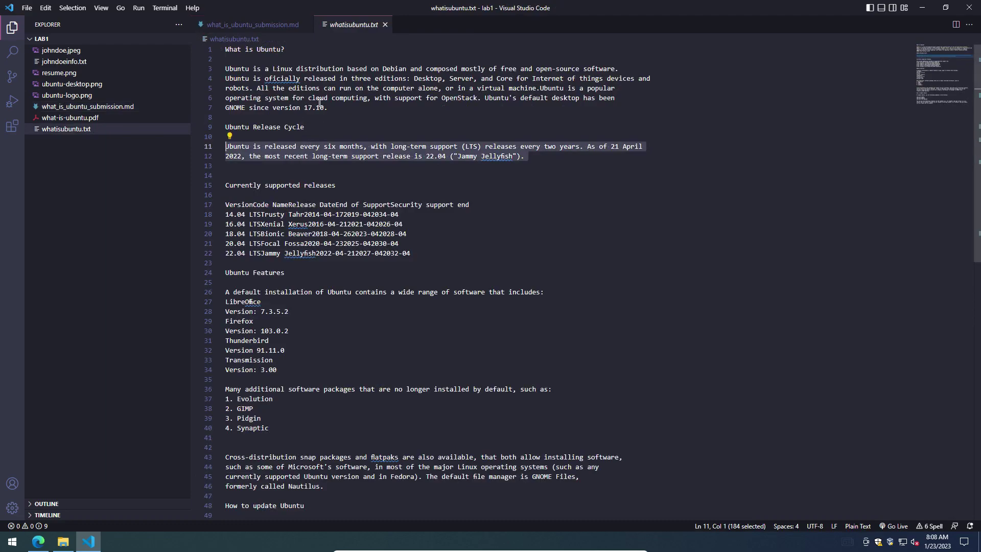
pyautogui.click(252, 25)
pyautogui.click(365, 166)
pyautogui.press('Home')
pyautogui.press('Up')
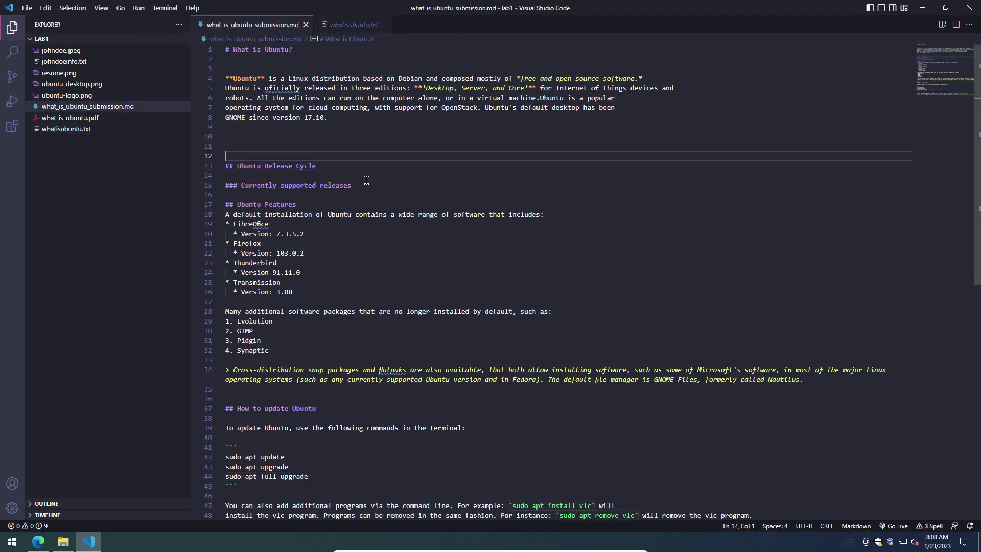
pyautogui.press('BackSpace')
pyautogui.press('BackSpace')
# Step: Paste the copied paragraph on a new line below the Ubuntu Release Cycle heading
pyautogui.press('Down')
pyautogui.press('Down')
pyautogui.press('Return')
pyautogui.hotkey('ctrl', 'v')
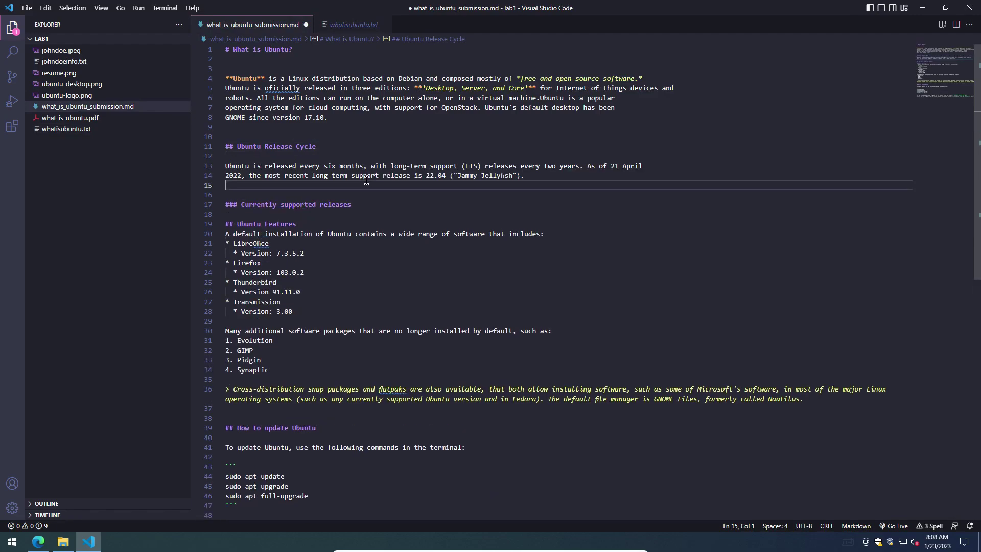
# Step: Join the two lines of the pasted release cycle paragraph into a single line
pyautogui.moveTo(237, 168); pyautogui.dragTo(227, 175)
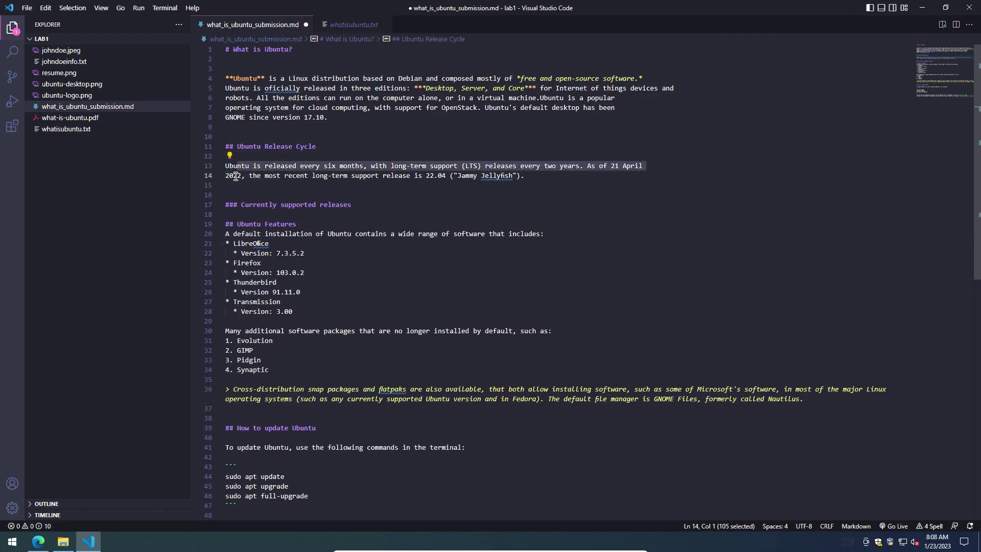
pyautogui.press('BackSpace')
pyautogui.hotkey('ctrl', 'z')
pyautogui.press('Right')
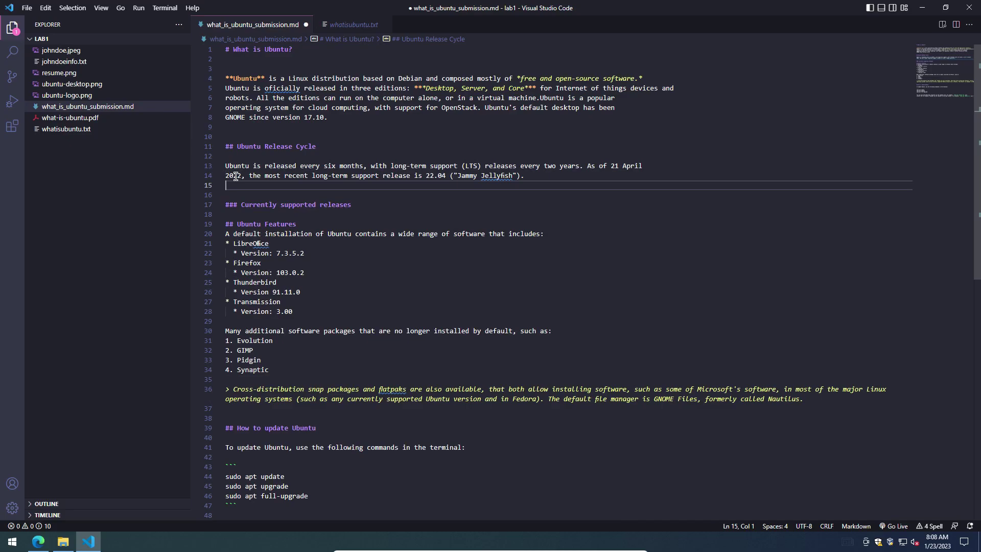
pyautogui.press('BackSpace')
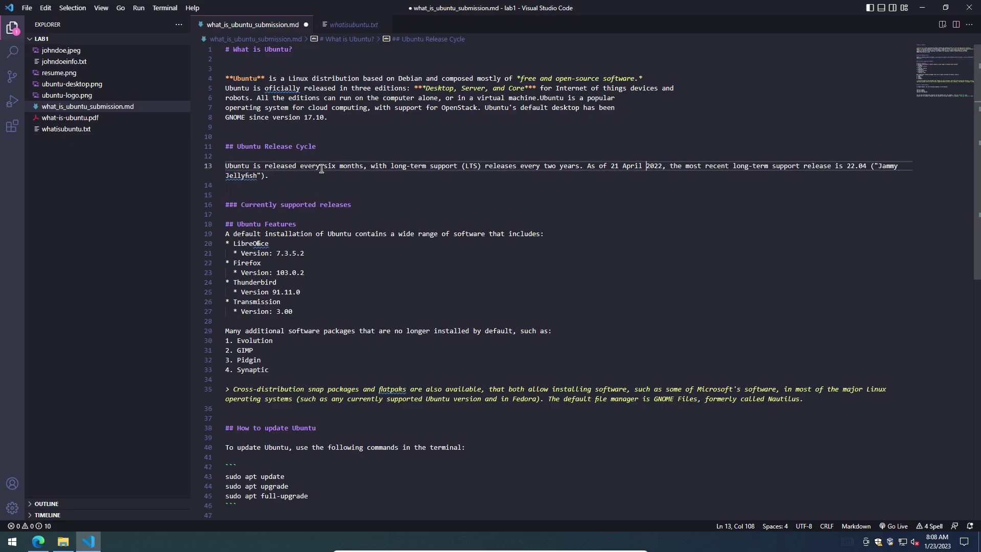
# Step: Open the Ubuntu link of the release cycle paragraph in what-is-ubuntu.pdf in the browser and copy its web address
pyautogui.click(100, 119)
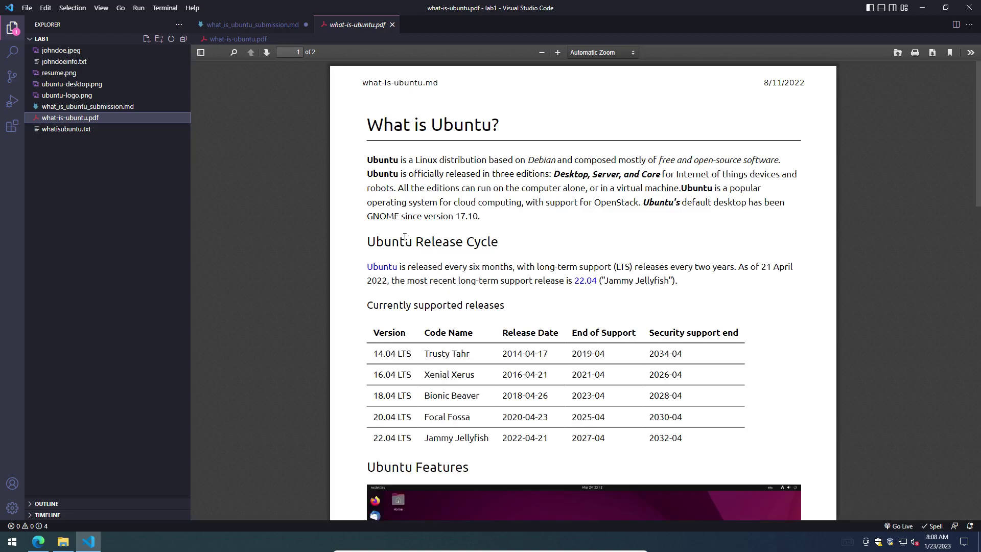
pyautogui.click(380, 268)
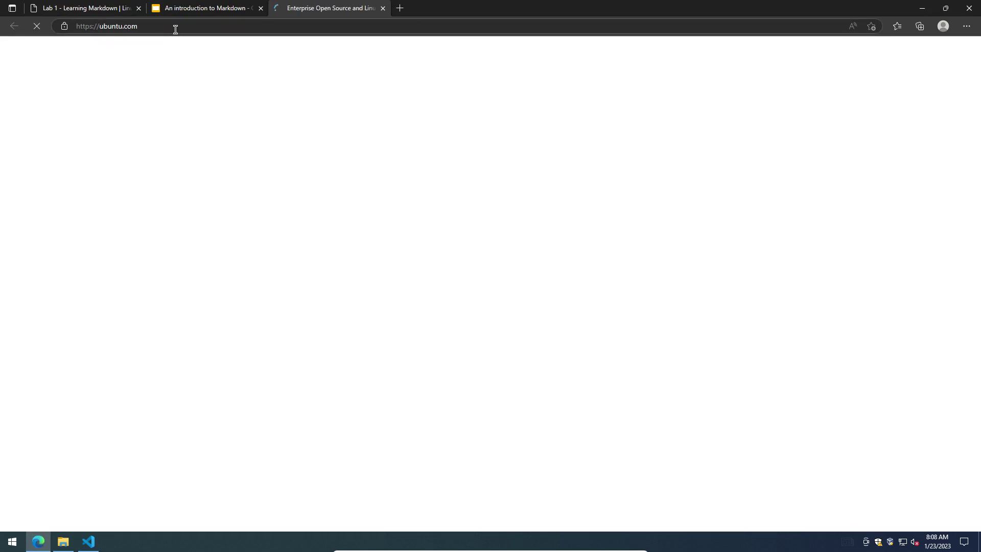
pyautogui.click(175, 30)
pyautogui.hotkey('ctrl', 'c')
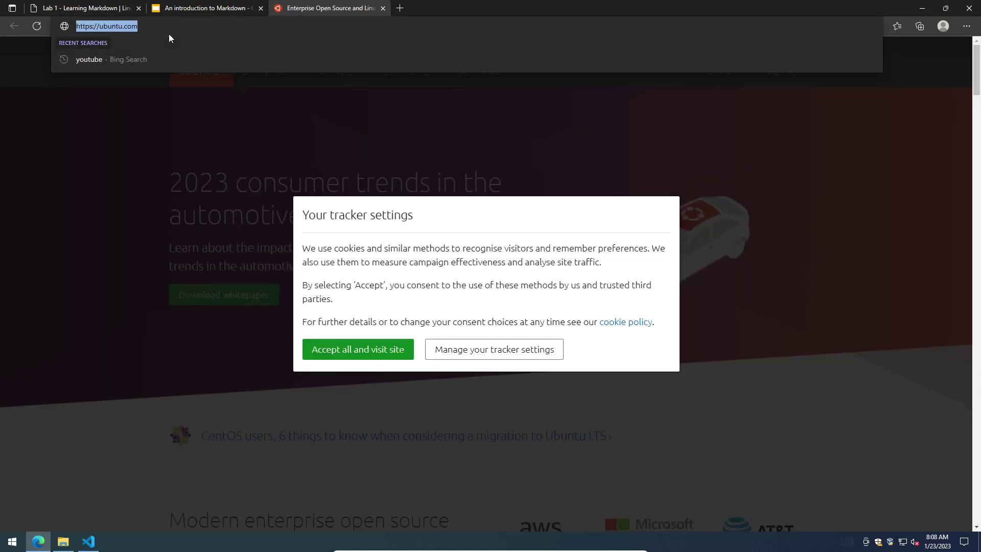
pyautogui.click(922, 8)
pyautogui.click(271, 25)
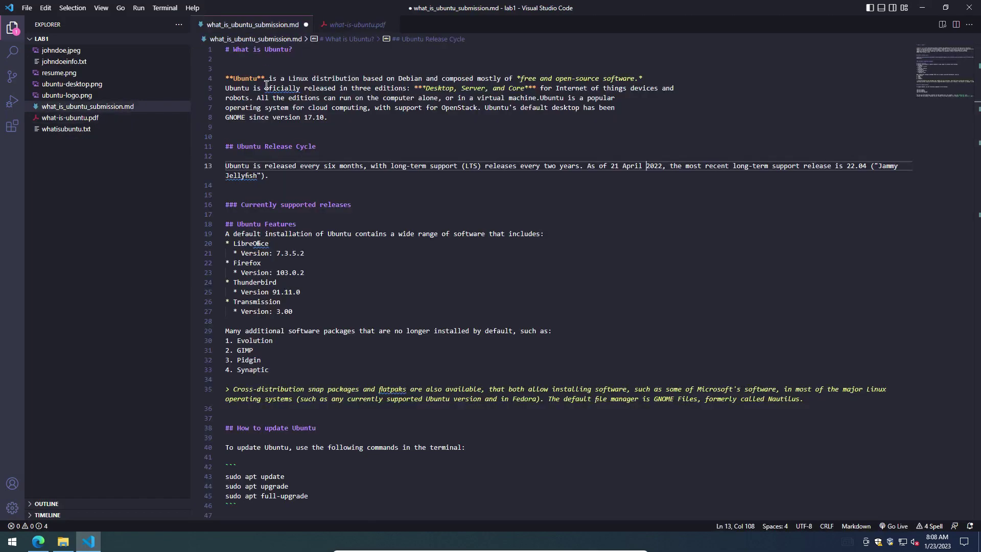
pyautogui.click(234, 160)
pyautogui.press('Down')
pyautogui.write('[')
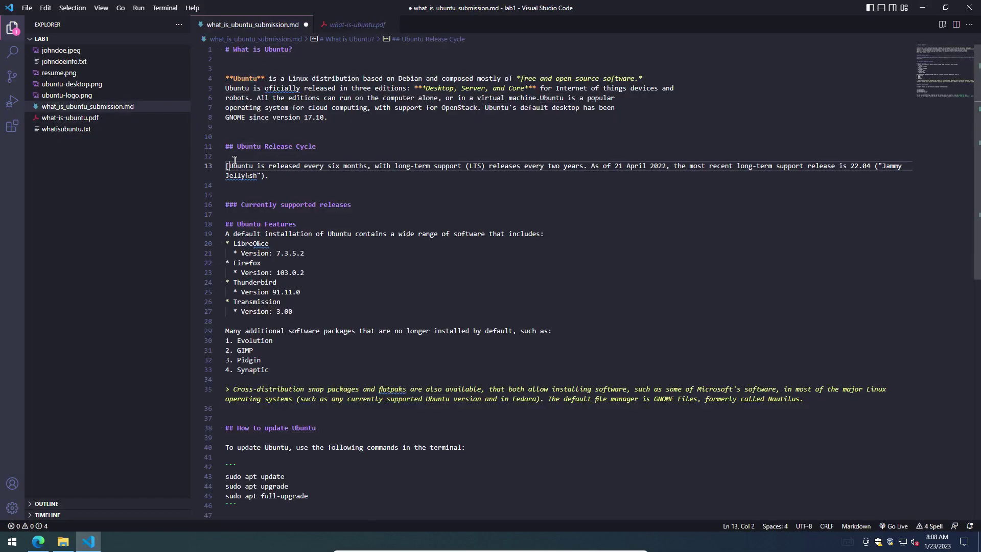
pyautogui.write(']')
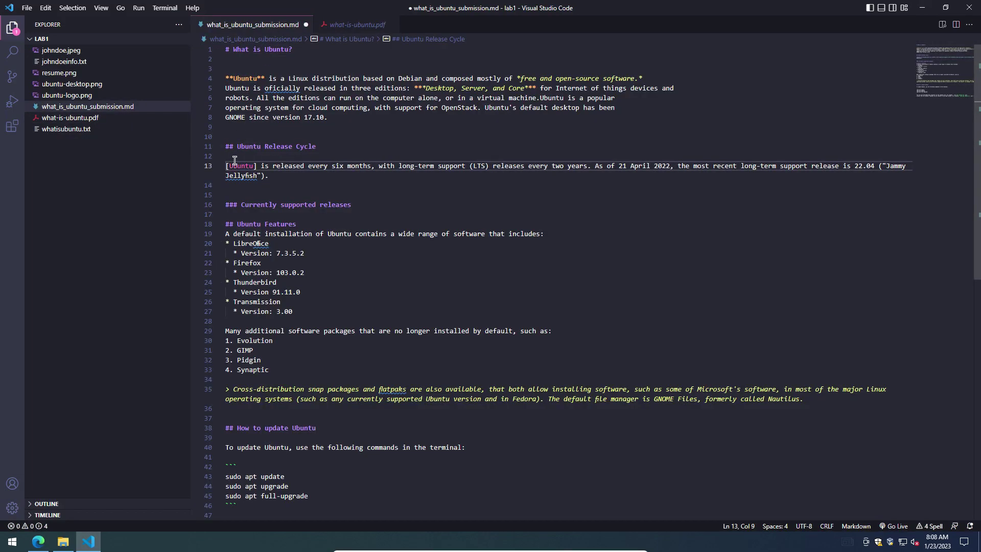
pyautogui.write('(')
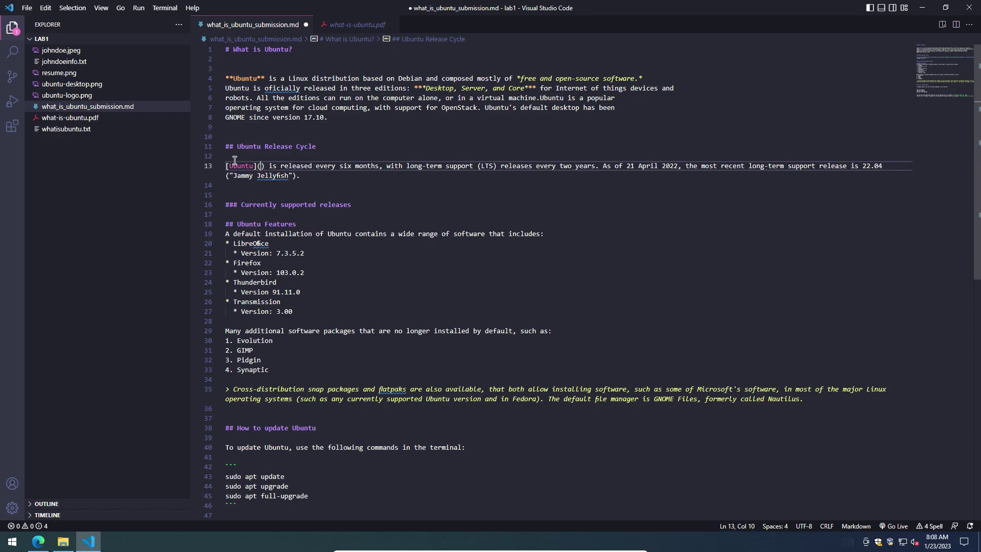
pyautogui.hotkey('ctrl', 'v')
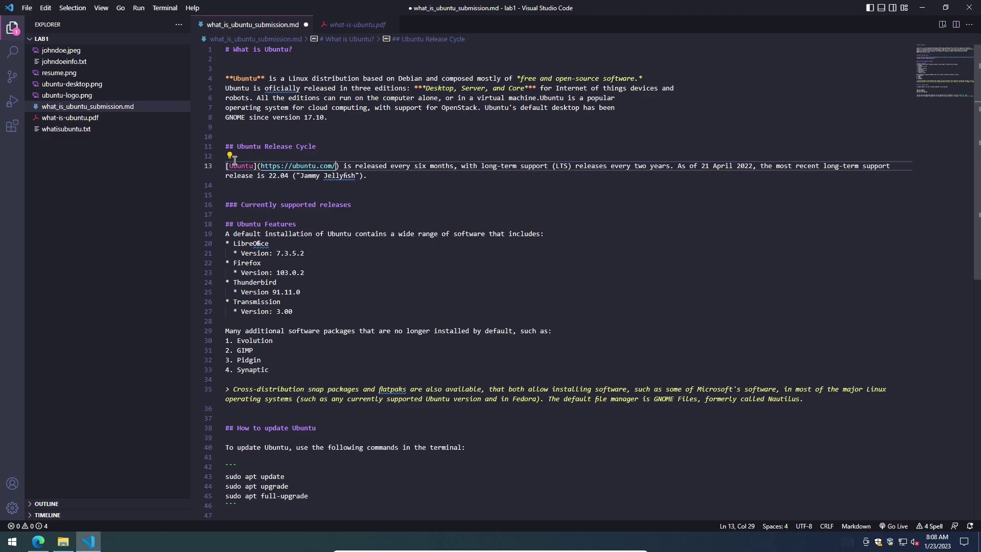
pyautogui.hotkey('ctrl', 's')
# Step: Open a Markdown preview to the side of the submission and test its Ubuntu link in the browser
pyautogui.rightClick(424, 176)
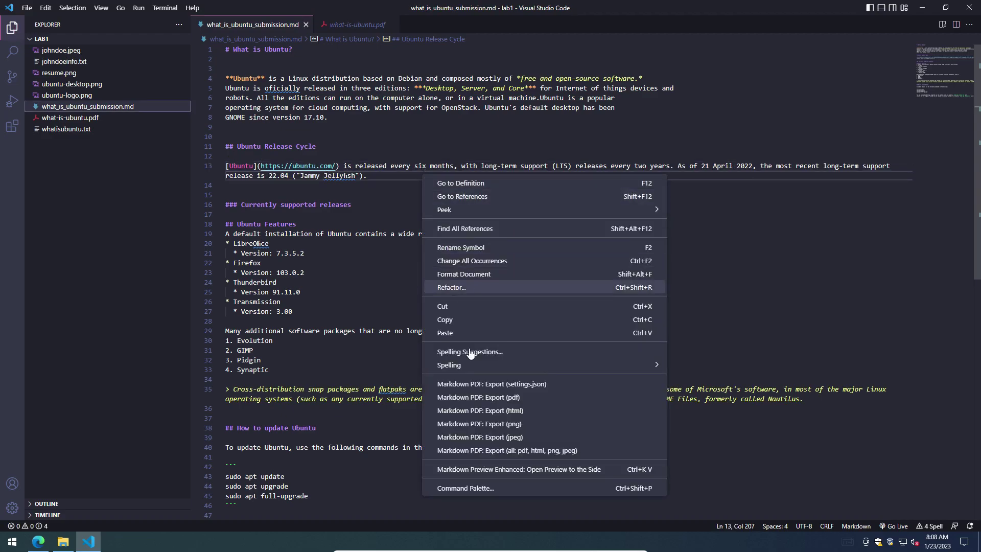
pyautogui.click(503, 463)
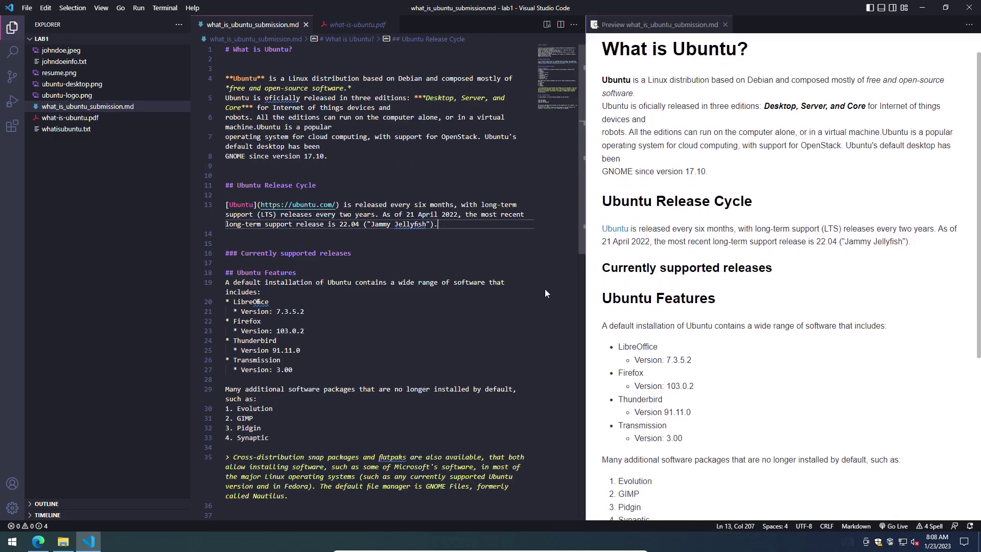
pyautogui.click(616, 229)
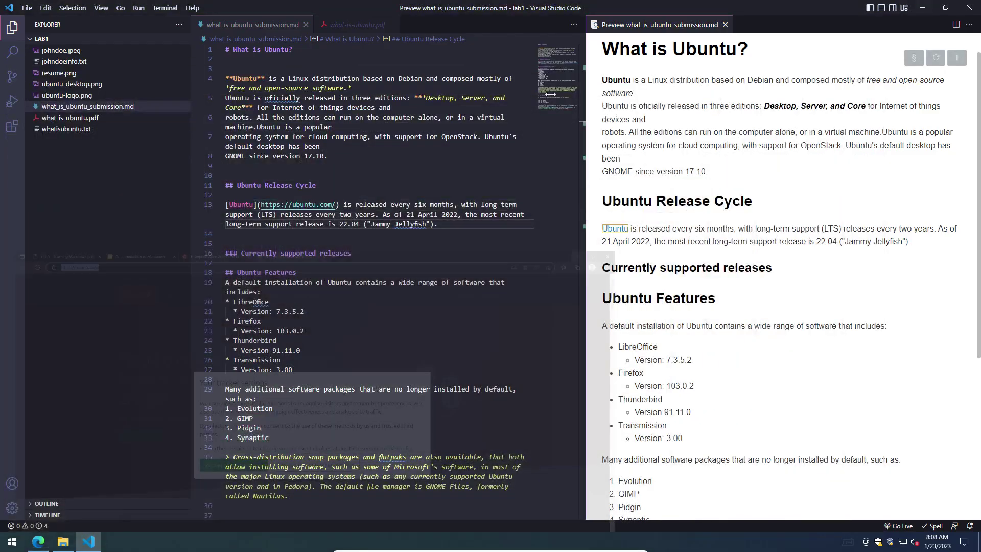
pyautogui.click(922, 8)
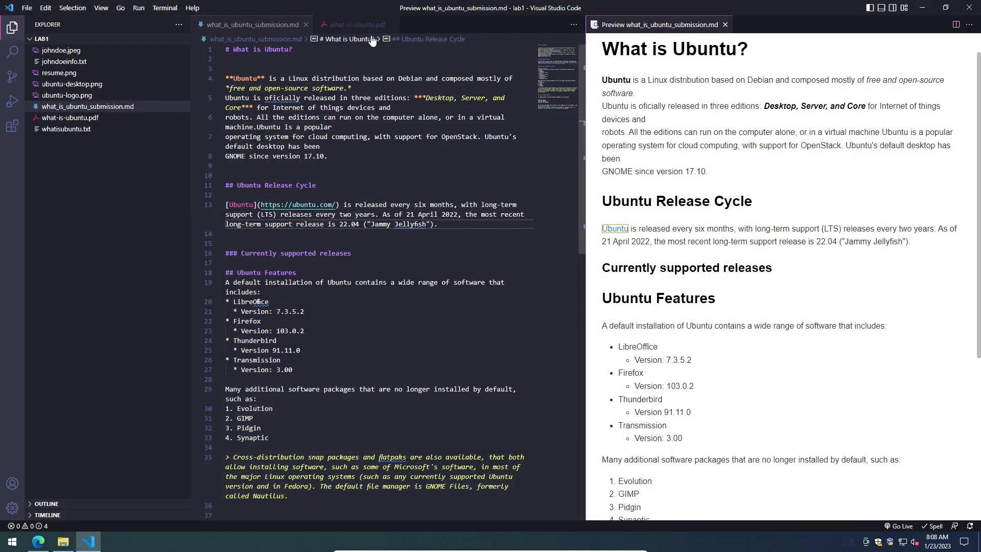
# Step: Open the 22.04 link of what-is-ubuntu.pdf in the browser and copy its web address
pyautogui.click(358, 24)
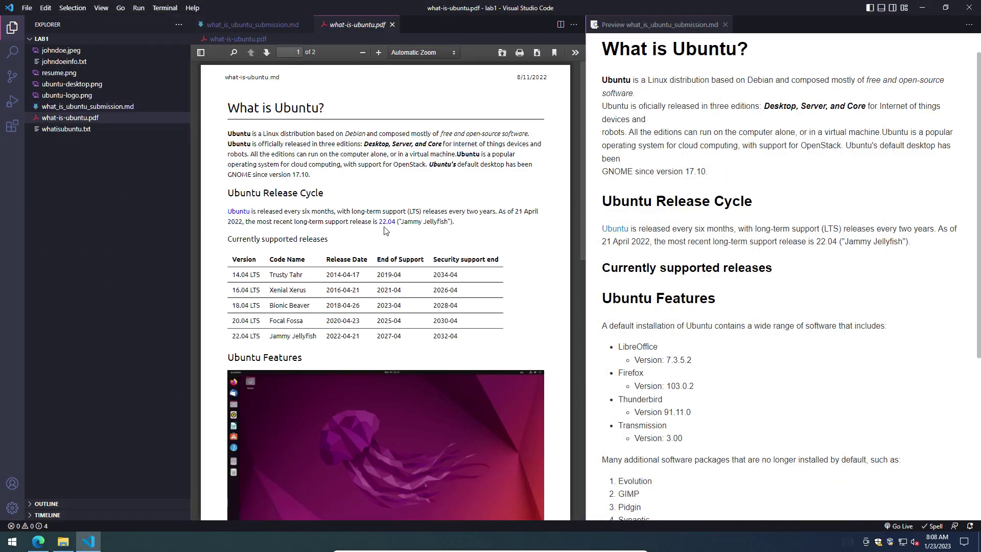
pyautogui.click(387, 224)
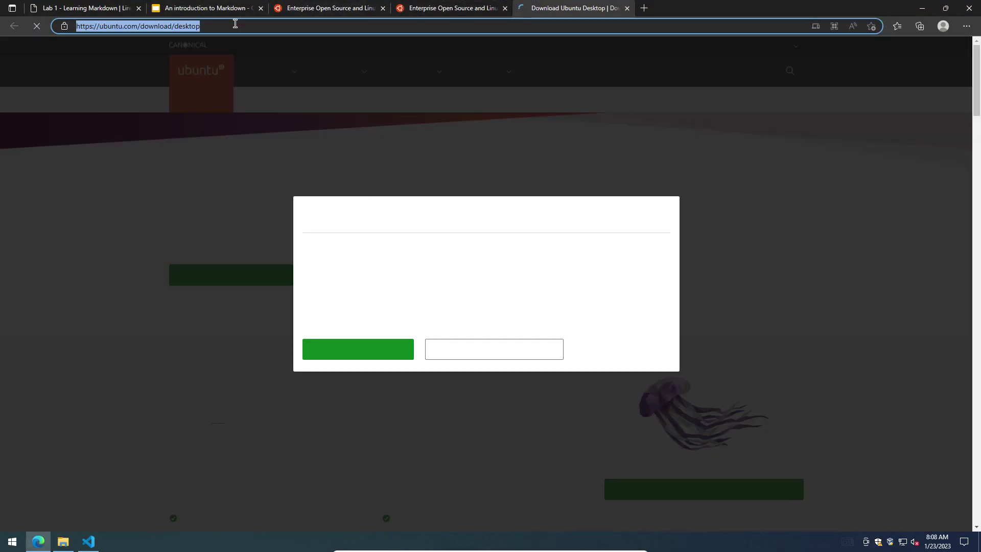
pyautogui.moveTo(244, 25); pyautogui.dragTo(73, 14)
pyautogui.hotkey('ctrl', 'c')
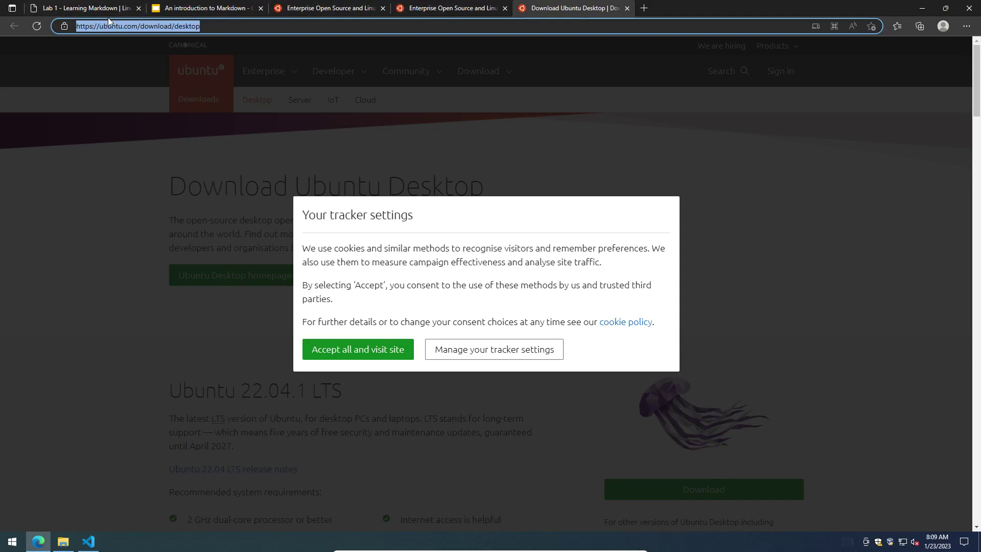
pyautogui.click(922, 7)
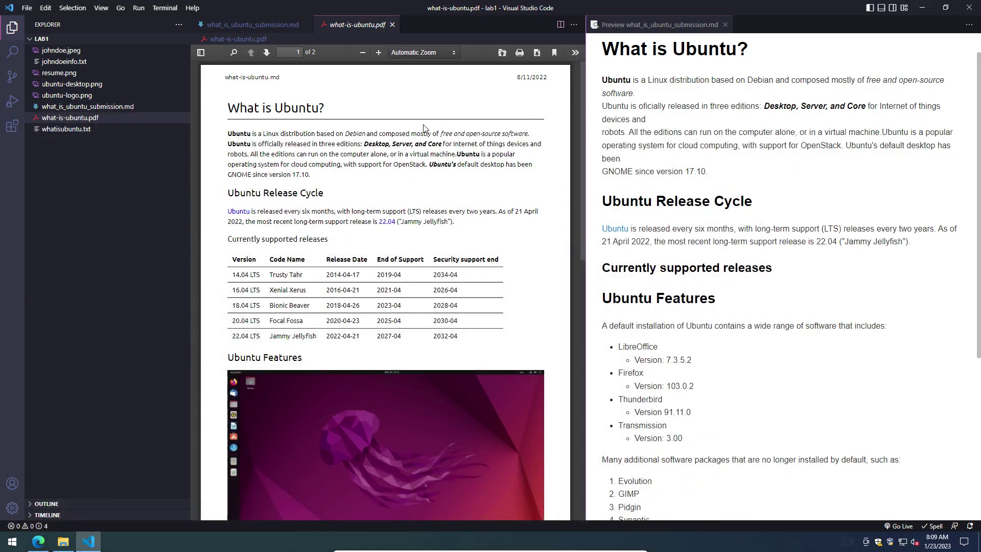
pyautogui.click(269, 25)
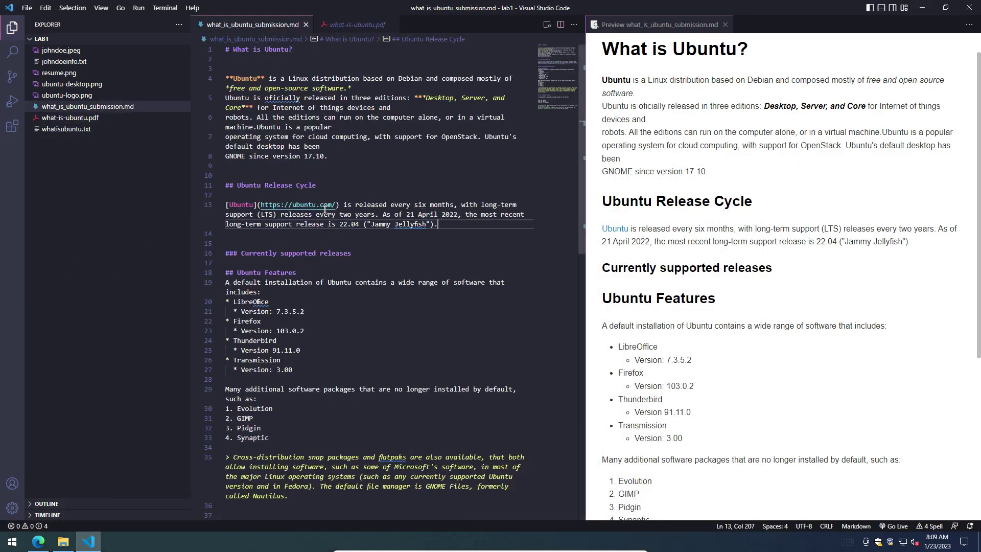
pyautogui.click(340, 225)
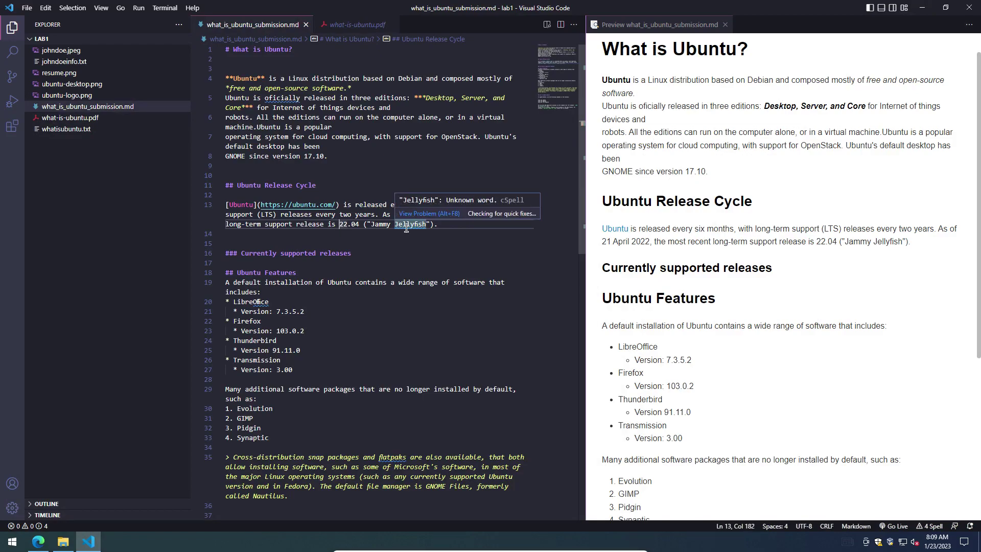
pyautogui.write('[')
pyautogui.press('Right')
pyautogui.press('Right')
pyautogui.write(']')
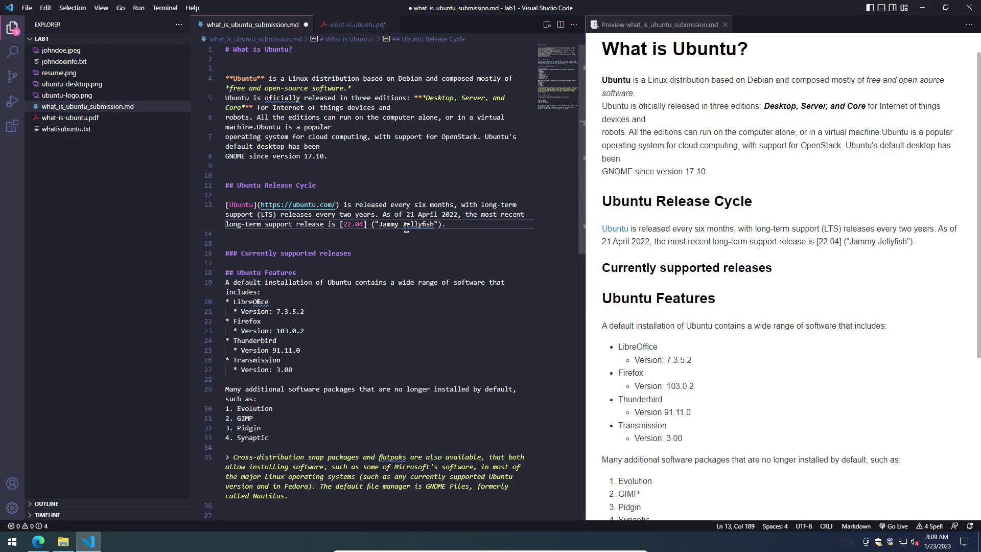
pyautogui.write('()')
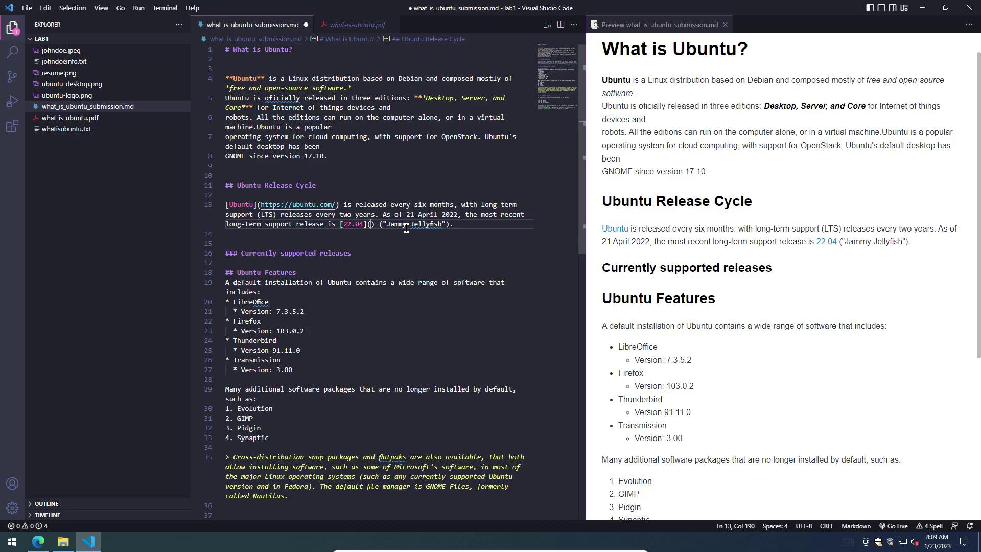
pyautogui.hotkey('ctrl', 'v')
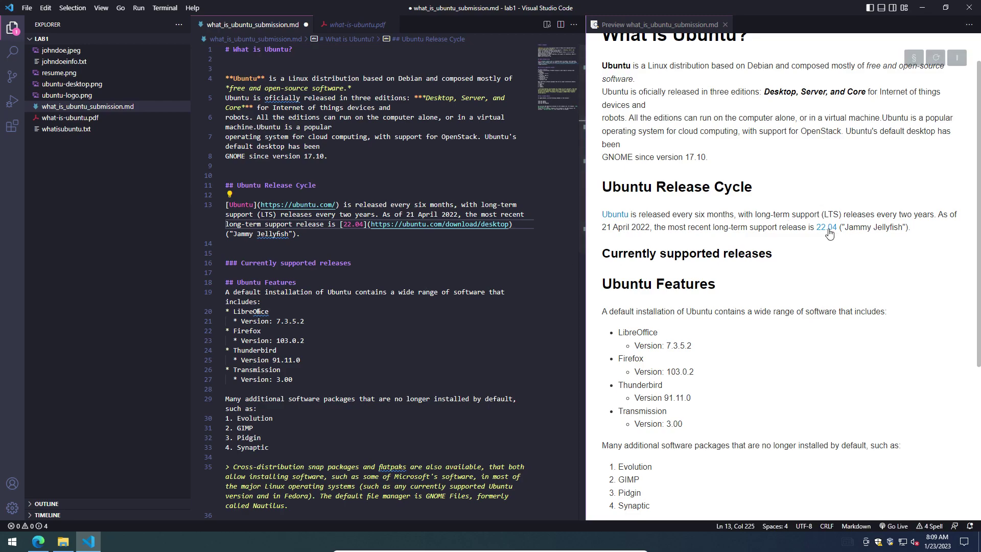
pyautogui.click(725, 25)
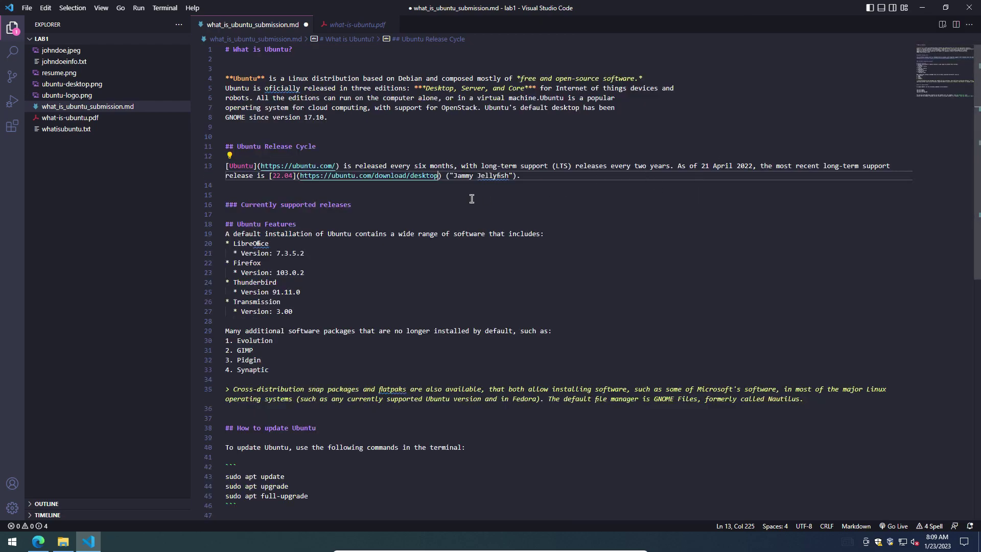
pyautogui.click(403, 175)
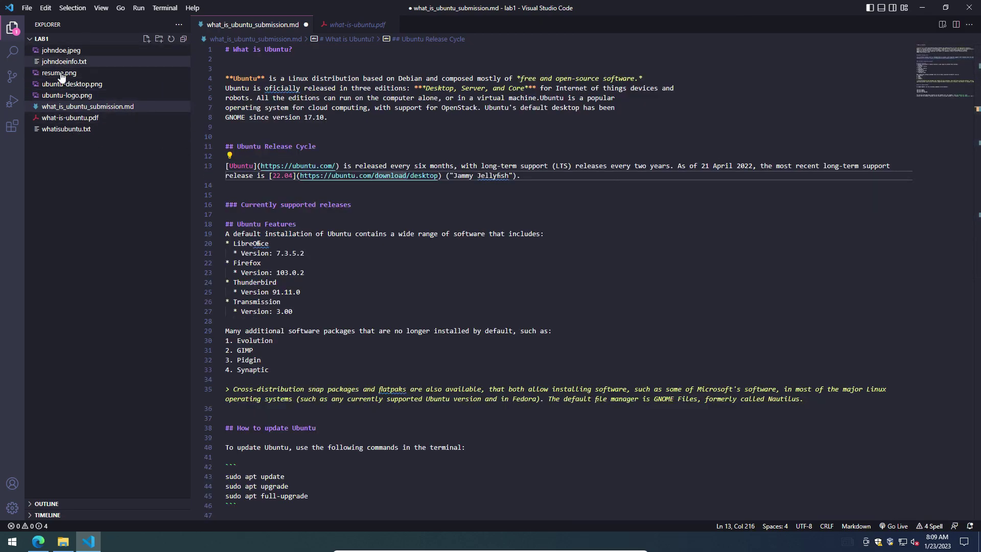
pyautogui.click(480, 176)
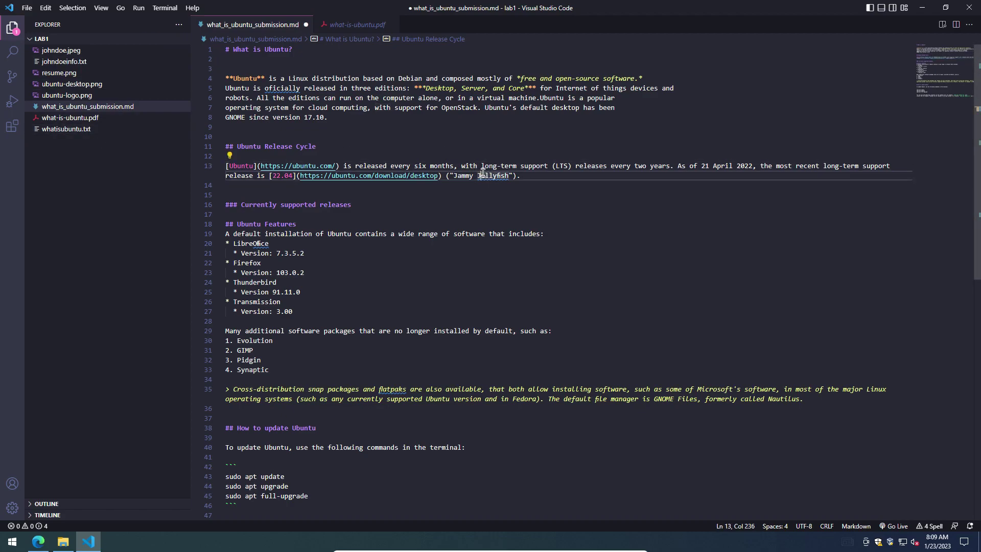
pyautogui.click(480, 166)
pyautogui.write('[')
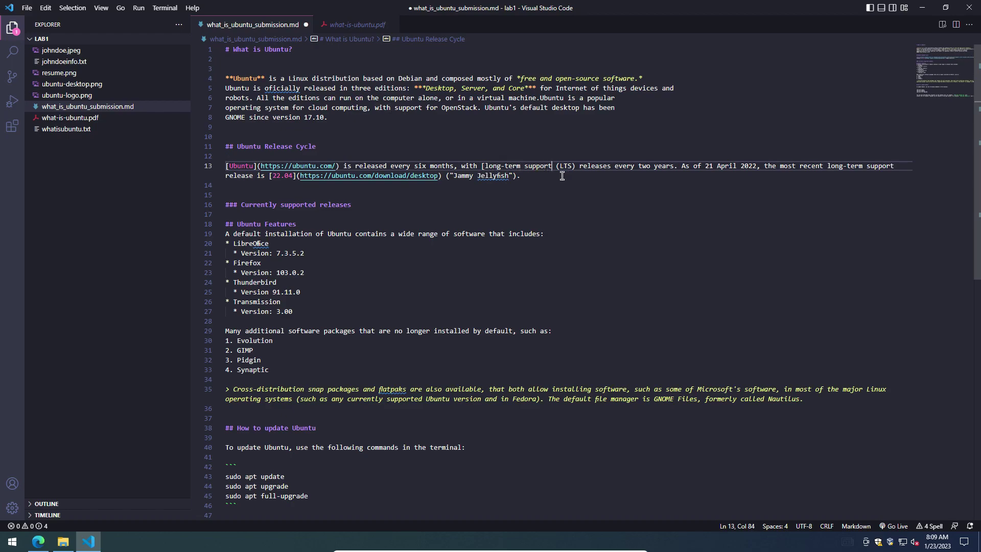
pyautogui.write('](')
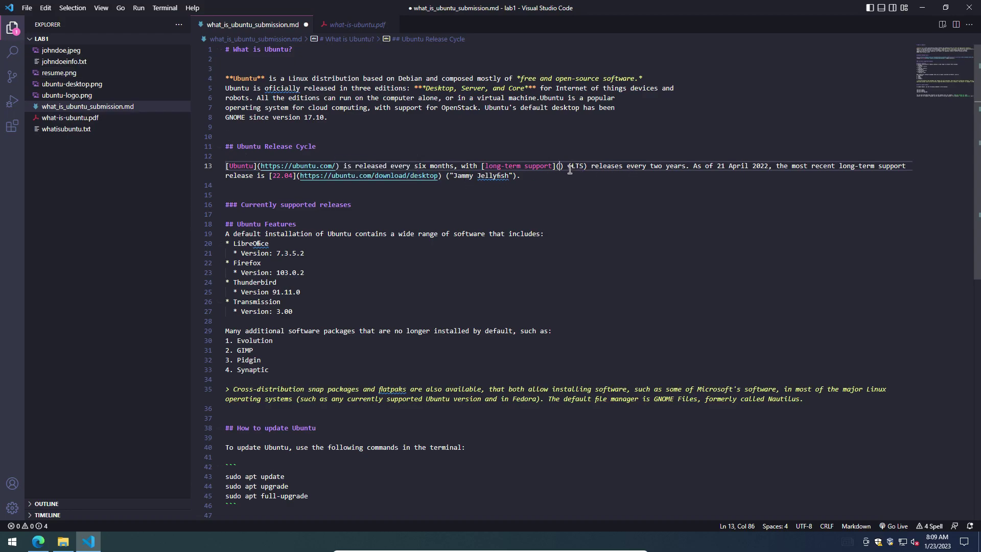
pyautogui.press('Delete')
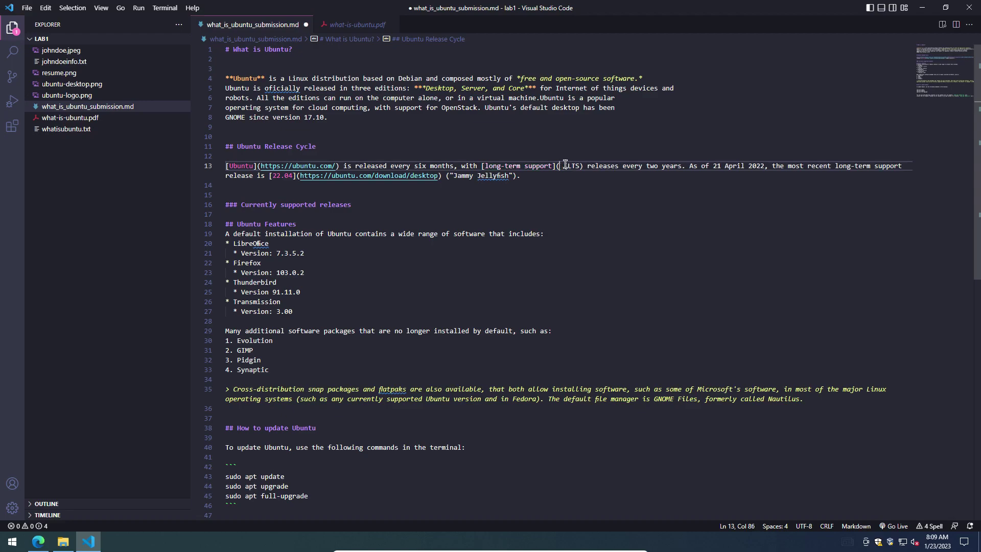
pyautogui.press('BackSpace')
pyautogui.press('BackSpace')
pyautogui.press('Left')
pyautogui.press('Left')
pyautogui.press('Left')
pyautogui.press('Left')
pyautogui.press('Left')
pyautogui.press('Left')
pyautogui.press('Left')
pyautogui.press('Left')
pyautogui.press('Left')
pyautogui.press('Left')
pyautogui.press('Left')
pyautogui.press('Left')
pyautogui.press('Left')
pyautogui.press('Left')
pyautogui.press('Left')
pyautogui.press('Left')
pyautogui.press('Left')
pyautogui.press('Left')
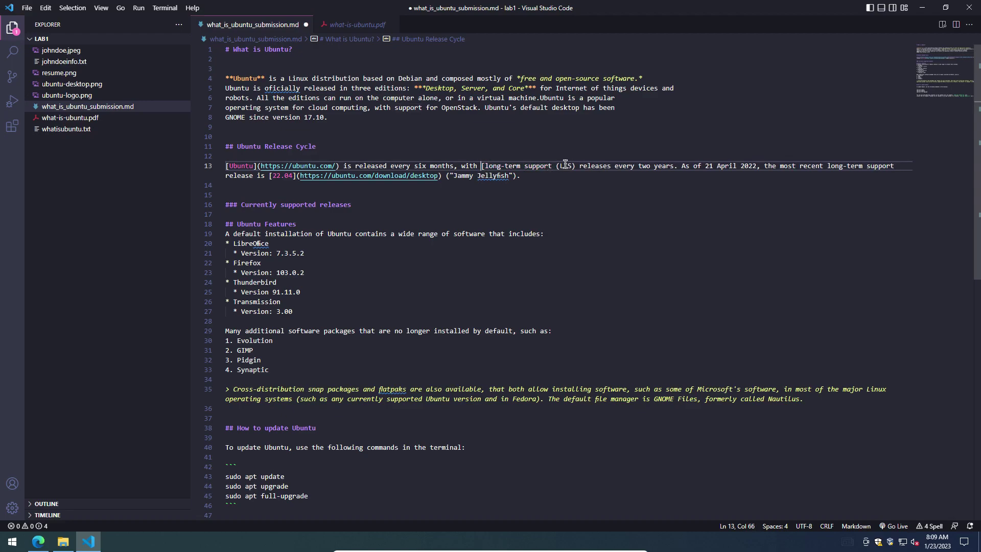
pyautogui.press('Delete')
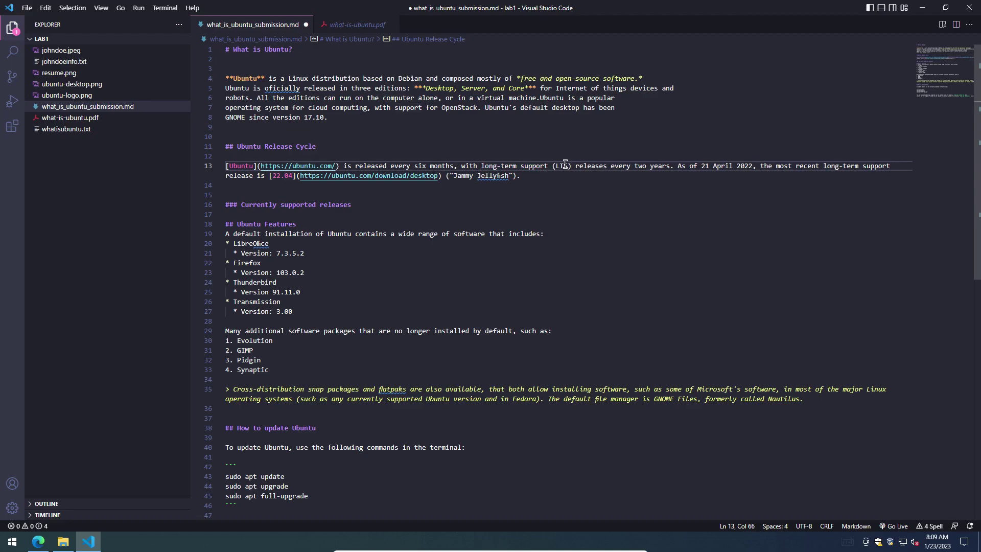
# Step: Save the Markdown submission file
pyautogui.press('super')
pyautogui.click(625, 202)
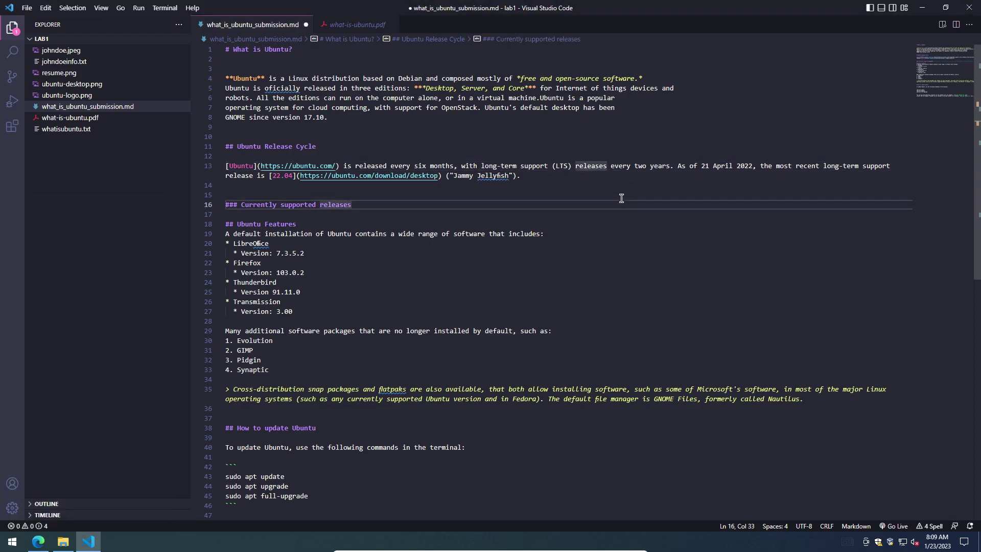
pyautogui.hotkey('ctrl', 's')
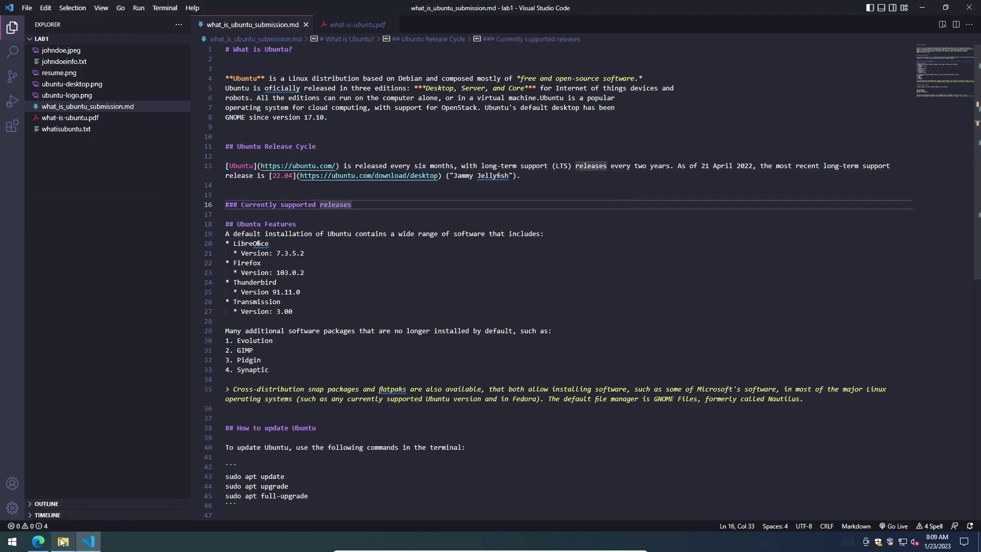
# Step: Switch to the browser and review the image syntax on the Images slide of the Markdown presentation
pyautogui.click(40, 541)
pyautogui.click(215, 9)
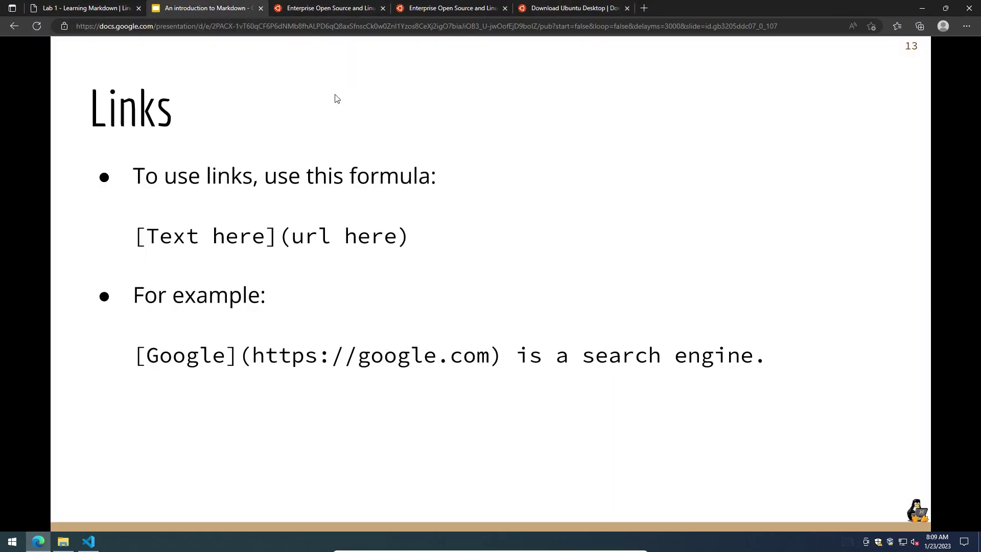
pyautogui.click(337, 99)
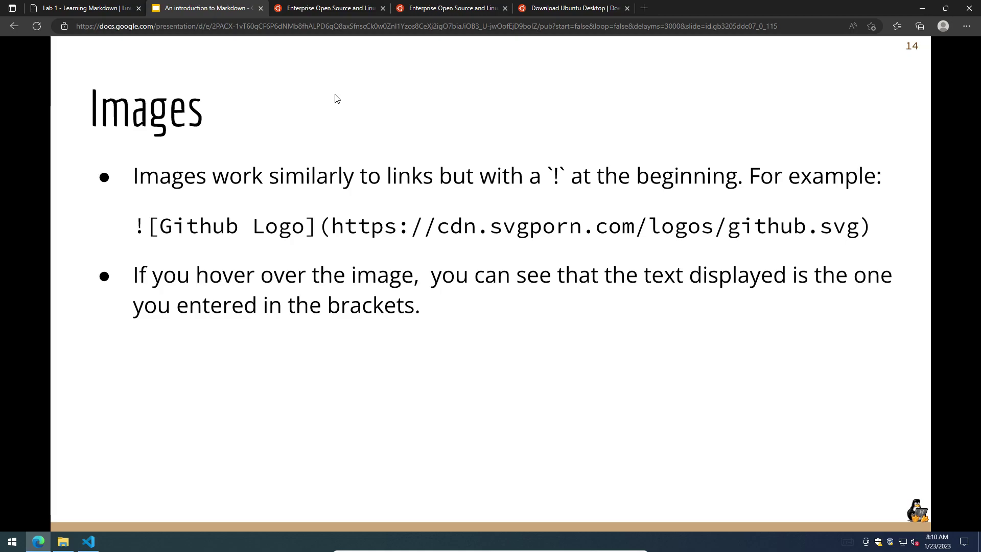
pyautogui.click(148, 231)
pyautogui.press('Left')
# Step: Return to Visual Studio Code and check what-is-ubuntu.pdf for the image's place under Ubuntu Features
pyautogui.click(89, 541)
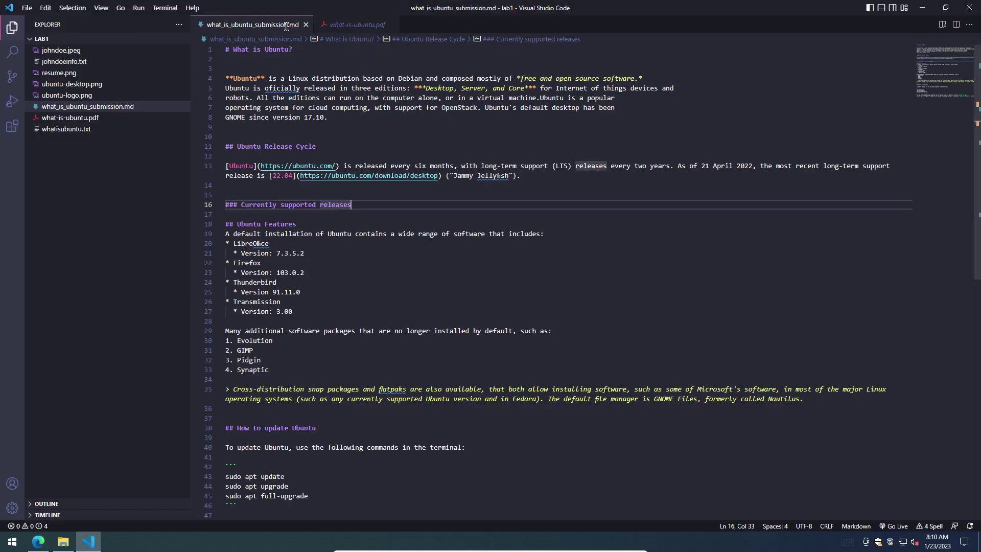
pyautogui.click(357, 25)
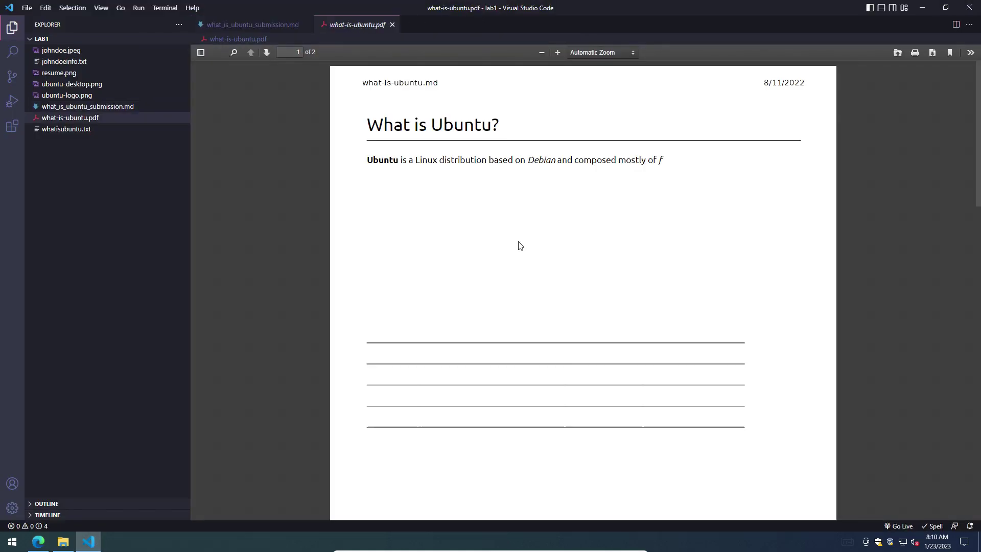
pyautogui.scroll(-5, 519, 246)
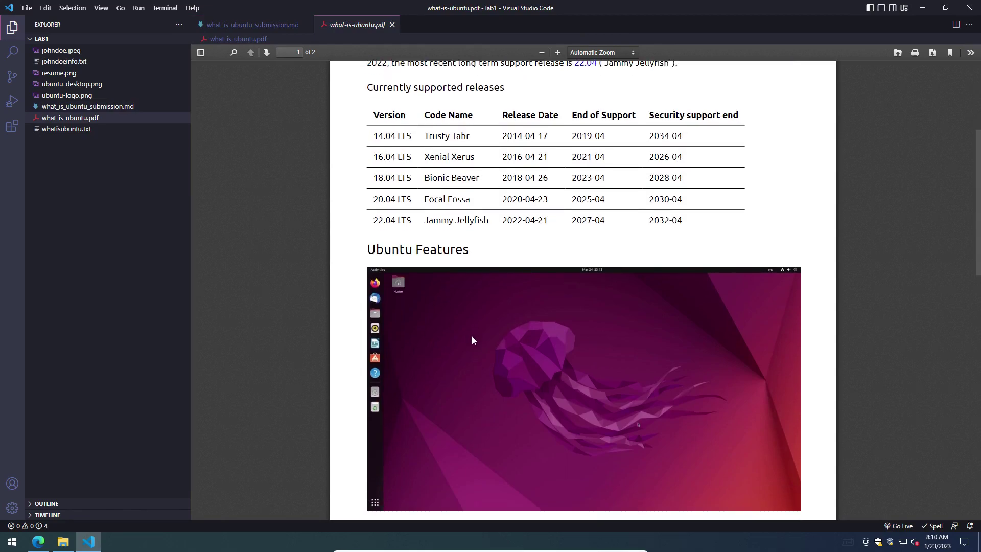
pyautogui.scroll(-2, 558, 251)
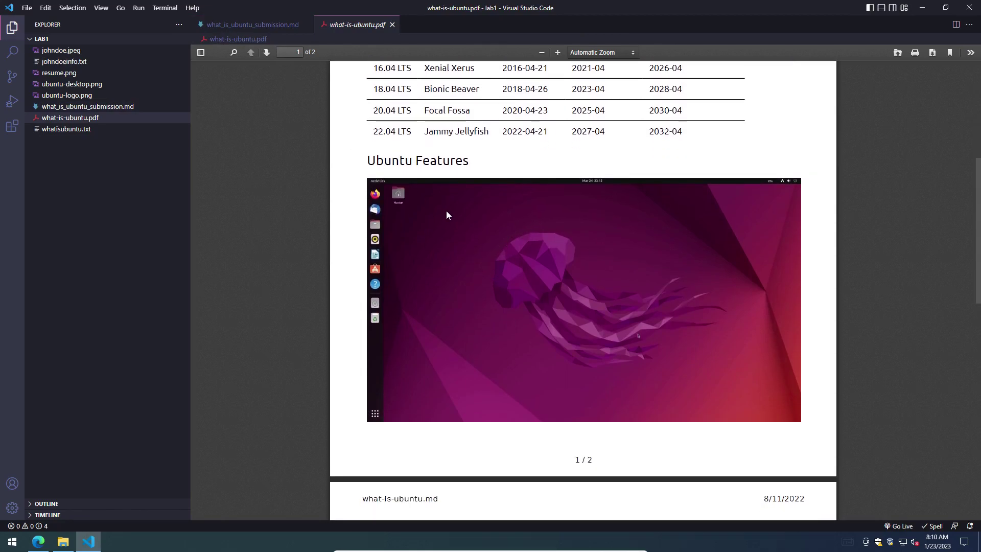
pyautogui.click(254, 25)
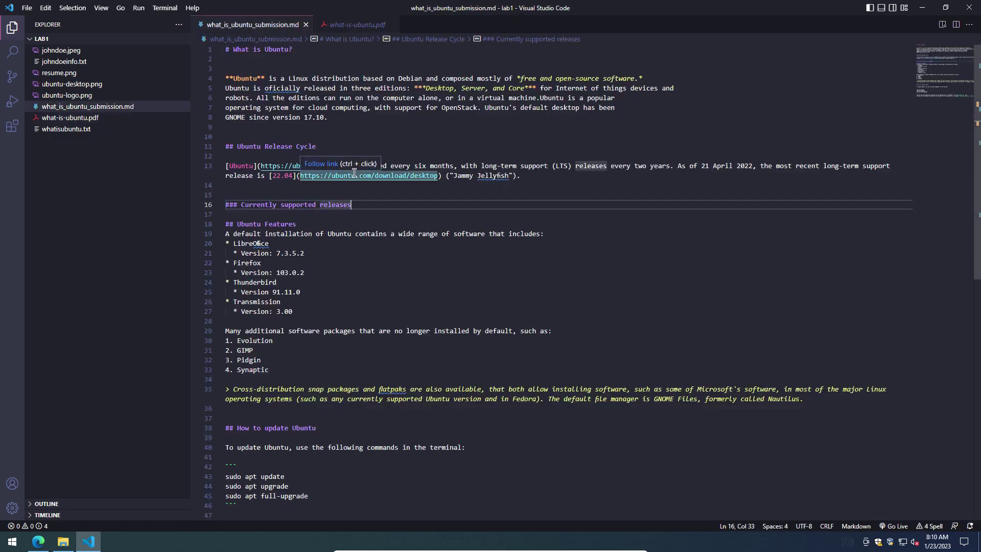
pyautogui.click(351, 25)
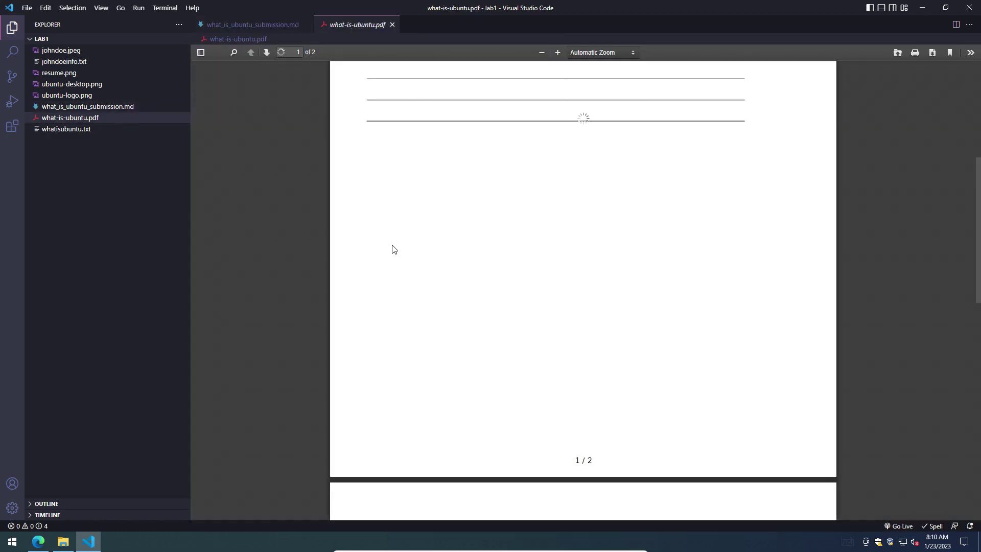
pyautogui.click(256, 30)
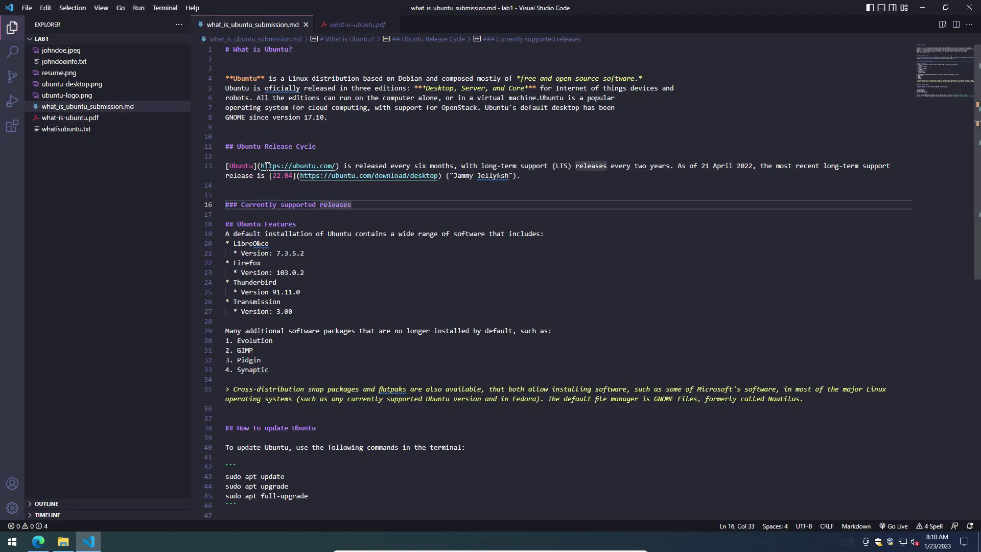
# Step: Start a Markdown image with the alt text Ubuntu Desktop on its own line below the submission's Ubuntu Features heading
pyautogui.click(325, 226)
pyautogui.press('Return')
pyautogui.press('Return')
pyautogui.press('Return')
pyautogui.press('Up')
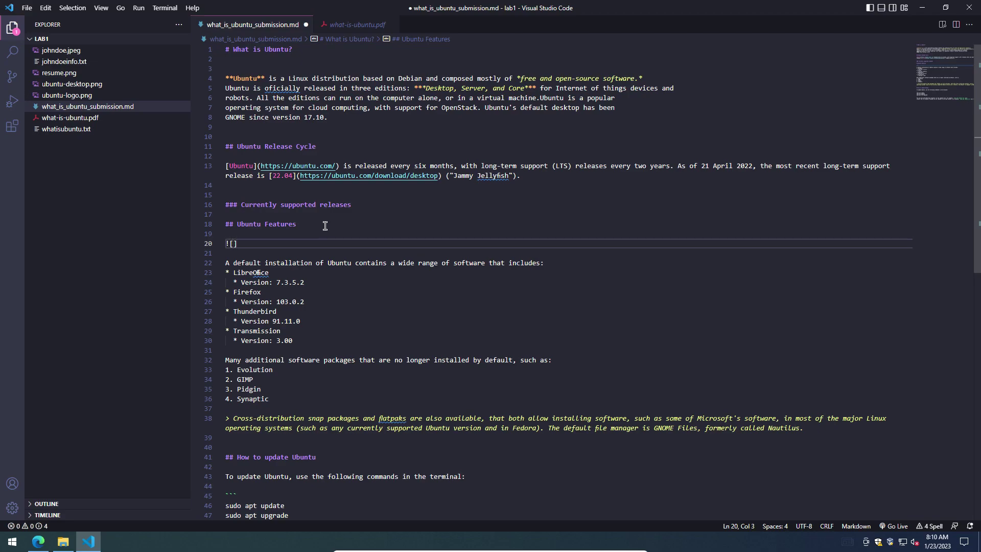
pyautogui.write('Ubuntu DFesktop()')
pyautogui.press('BackSpace')
# Step: Set the Ubuntu Desktop image's path to ubuntu-desktop.png
pyautogui.write('(')
pyautogui.write('ubunty')
pyautogui.press('BackSpace')
pyautogui.write('u-deskty')
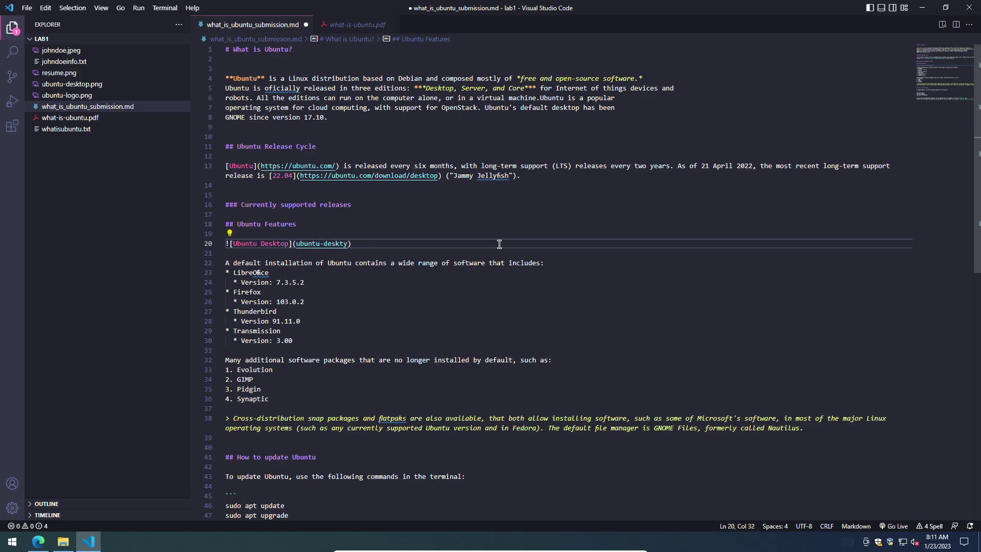
pyautogui.press('BackSpace')
pyautogui.write('top.p')
pyautogui.press('Return')
# Step: Save the submission and open a Markdown preview of it to the side
pyautogui.hotkey('ctrl', 's')
pyautogui.rightClick(486, 233)
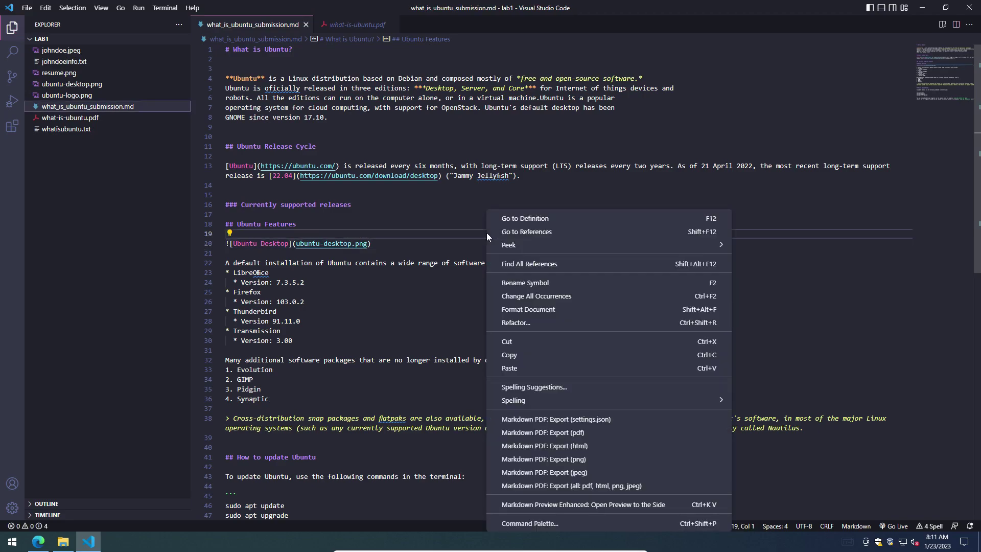
pyautogui.click(576, 504)
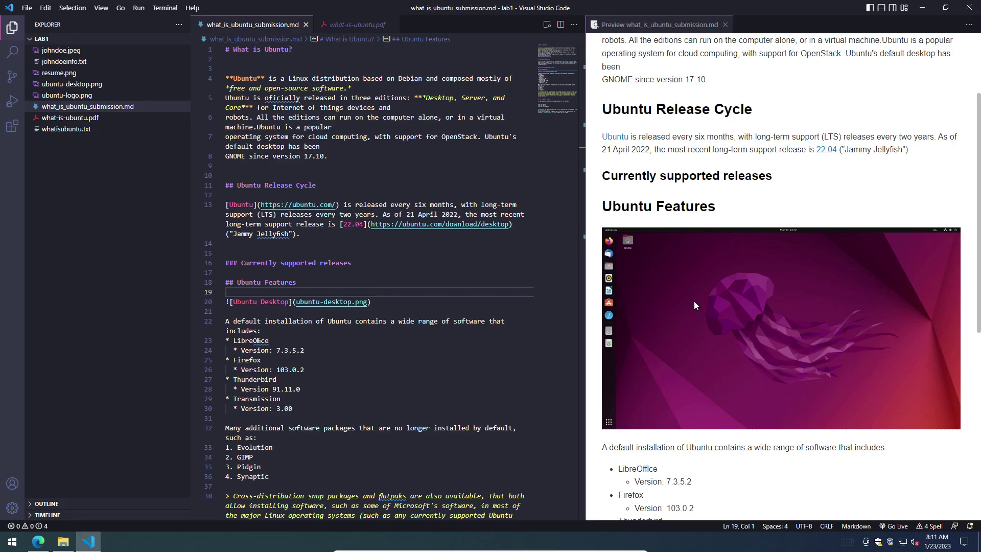
pyautogui.click(325, 302)
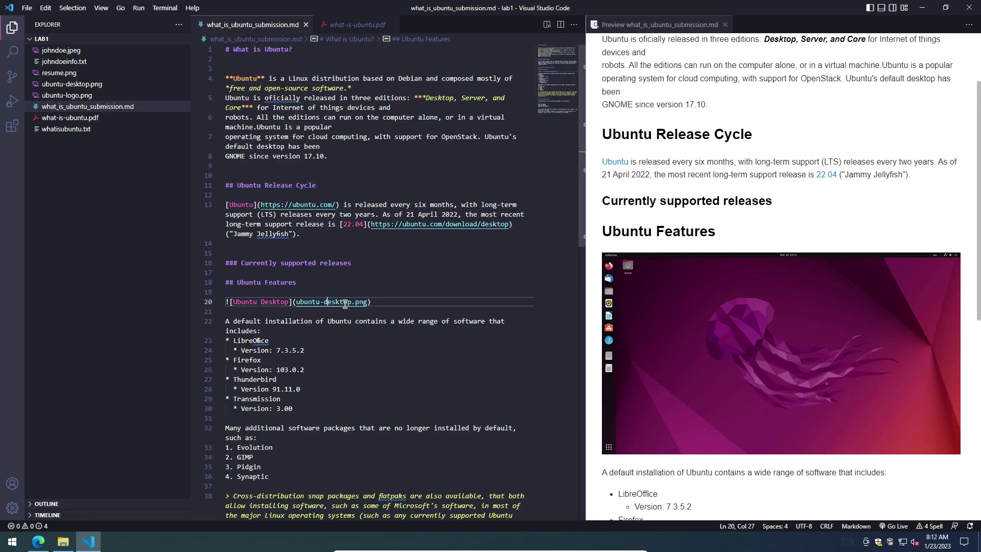
pyautogui.write('s')
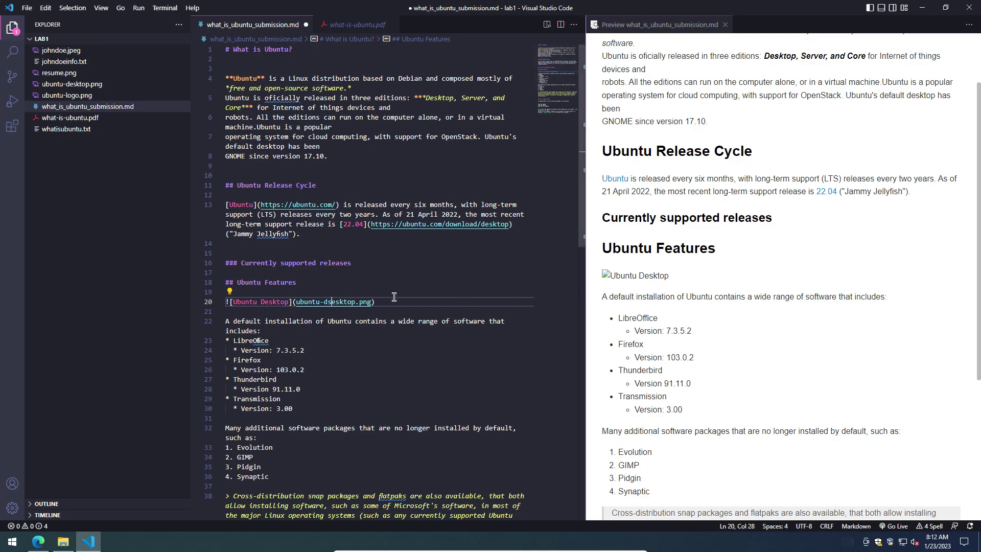
pyautogui.press('BackSpace')
# Step: Clear the Ubuntu Desktop image's path, enter ubuntu-desktop.png again from the file name suggestions, and save the file
pyautogui.moveTo(367, 301); pyautogui.dragTo(316, 301)
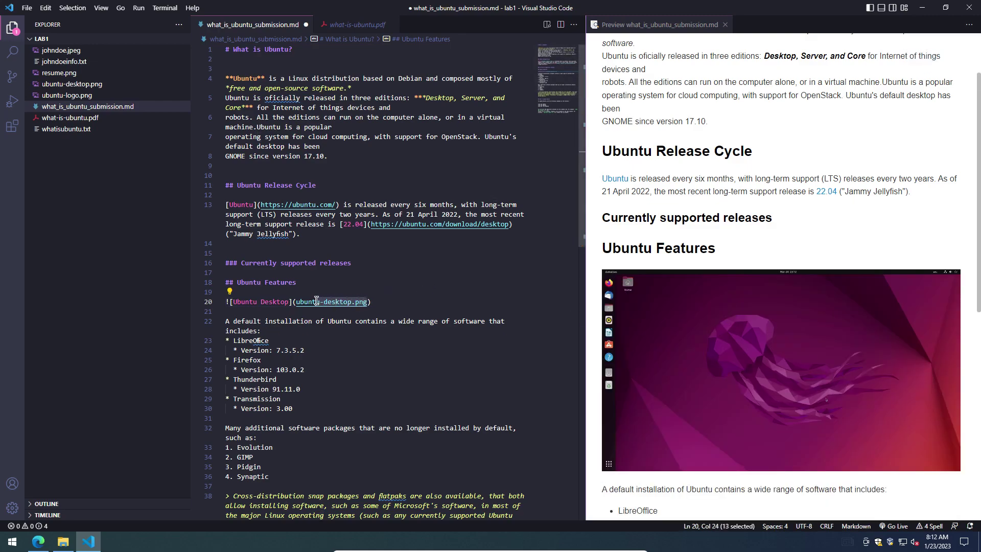
pyautogui.press('BackSpace')
pyautogui.press('BackSpace')
pyautogui.press('BackSpace')
pyautogui.press('BackSpace')
pyautogui.press('BackSpace')
pyautogui.press('BackSpace')
pyautogui.write('ubun')
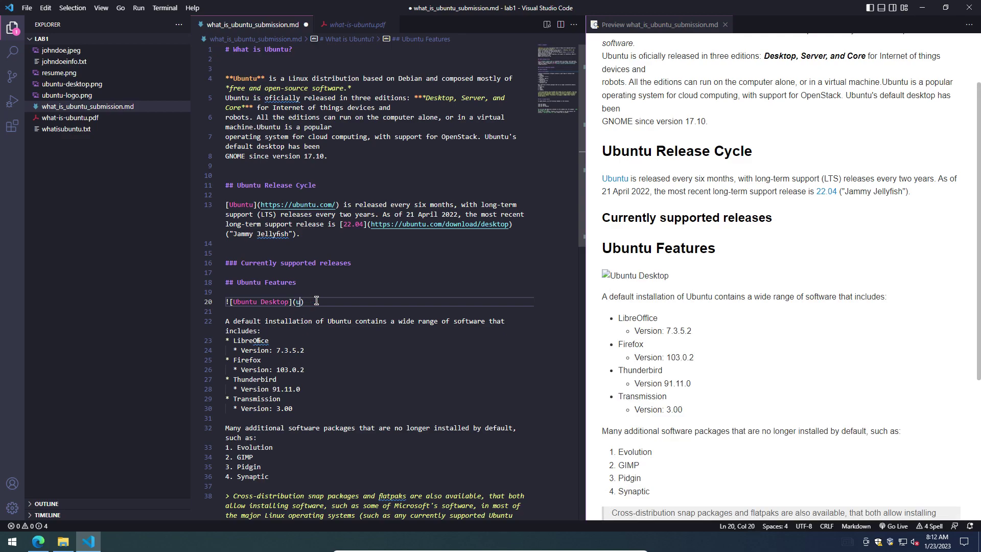
pyautogui.write('u')
pyautogui.hotkey('ctrl', 'space')
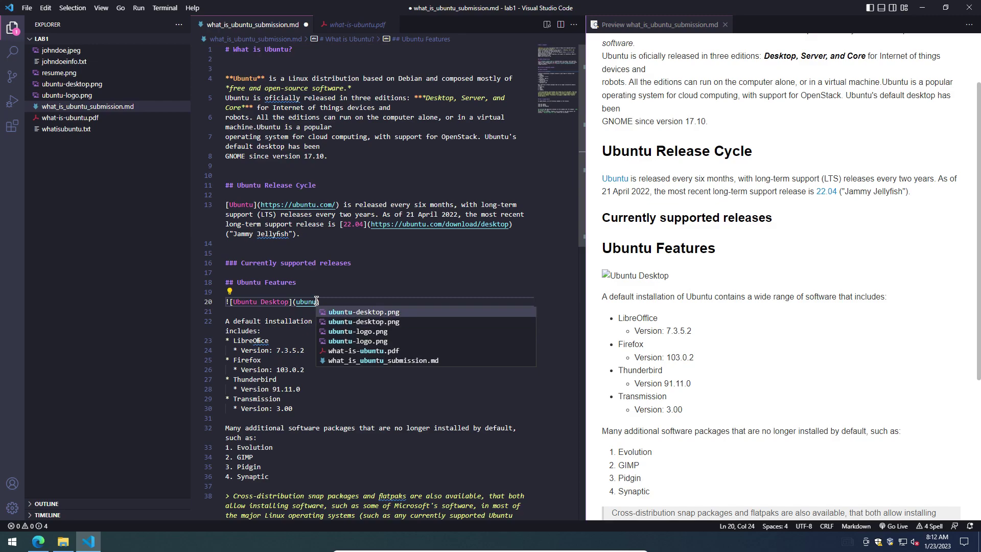
pyautogui.press('Return')
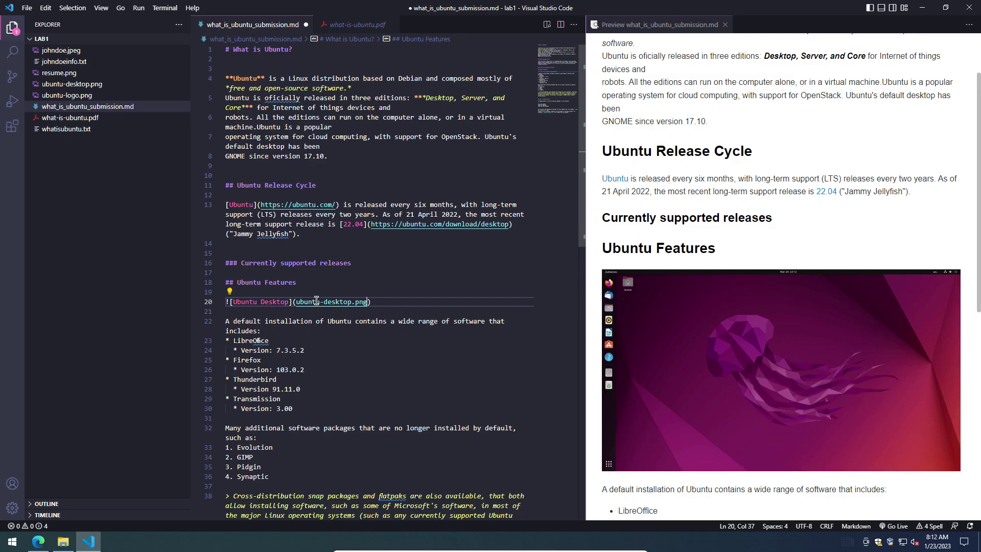
pyautogui.hotkey('ctrl', 's')
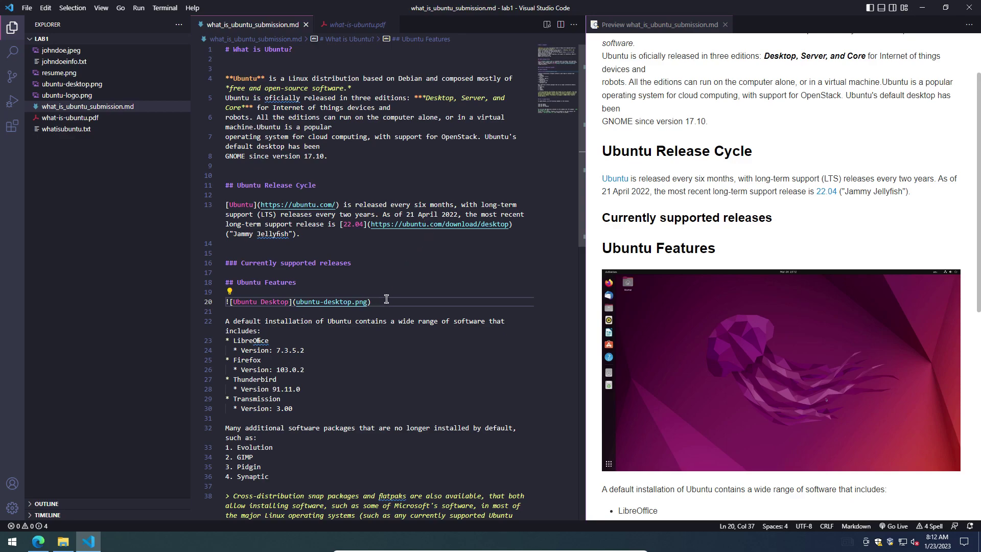
# Step: Check the end of what-is-ubuntu.pdf for the image that follows the last paragraph
pyautogui.scroll(-1, 654, 306)
pyautogui.scroll(-5, 654, 305)
pyautogui.click(356, 24)
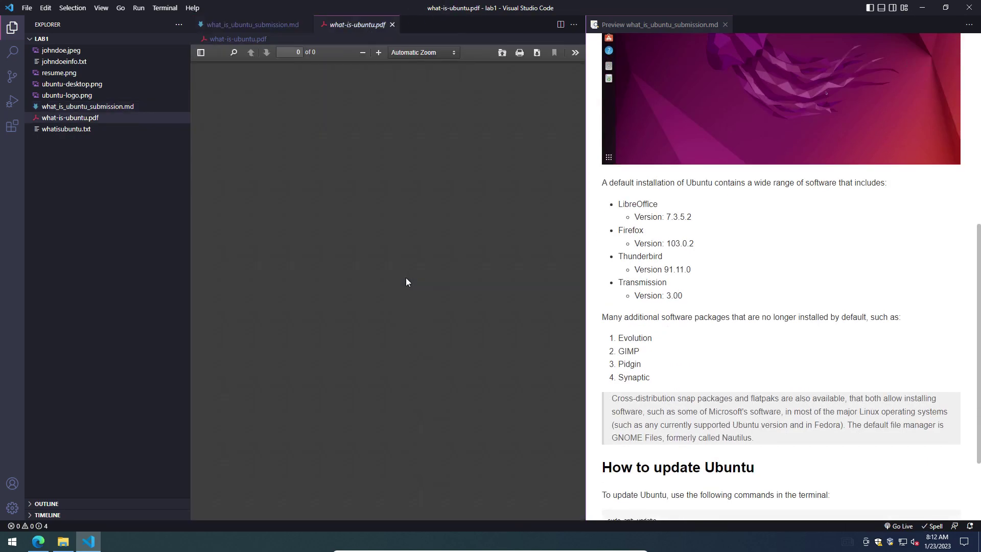
pyautogui.scroll(-8, 403, 274)
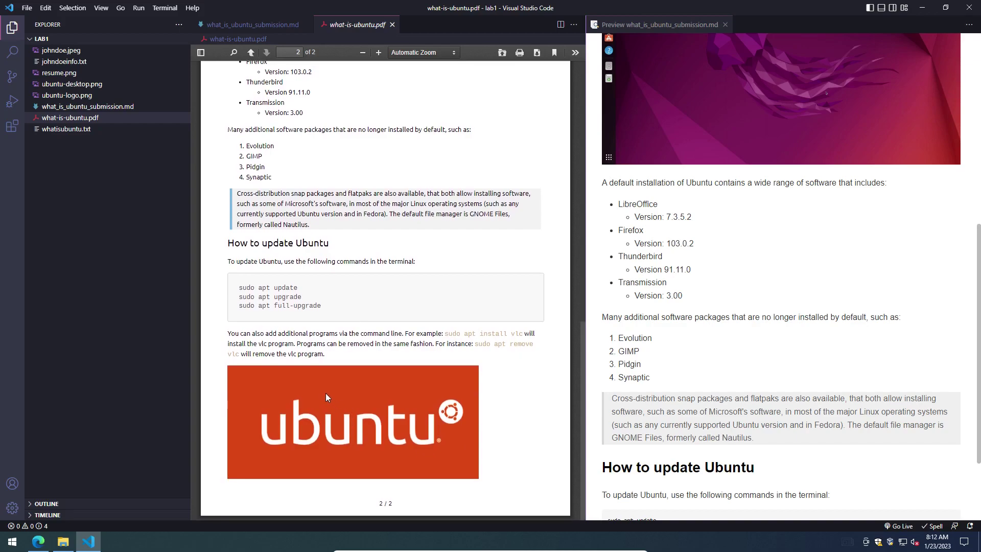
# Step: Add a Markdown image with the alt text Ubuntu Logo and an empty path below the submission's last paragraph
pyautogui.click(249, 27)
pyautogui.click(341, 309)
pyautogui.press('Return')
pyautogui.press('Return')
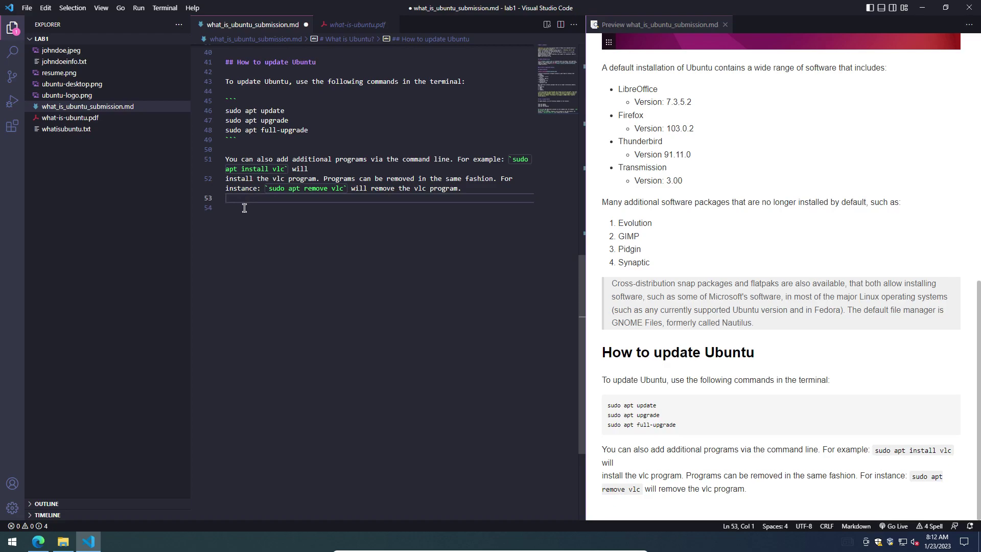
pyautogui.write('!')
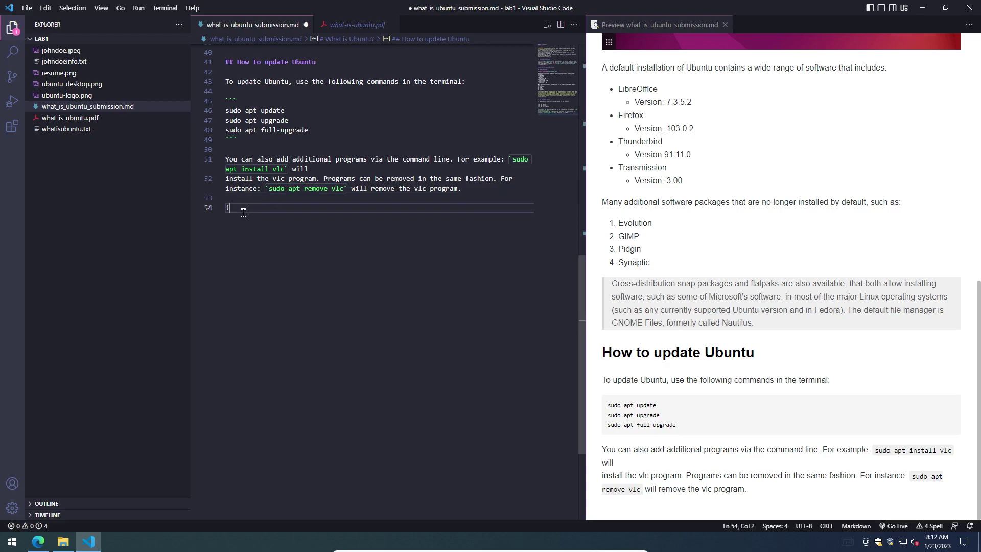
pyautogui.write('[](')
pyautogui.press('Left')
pyautogui.write('Ubuntu Logo')
pyautogui.press('Right')
pyautogui.press('Right')
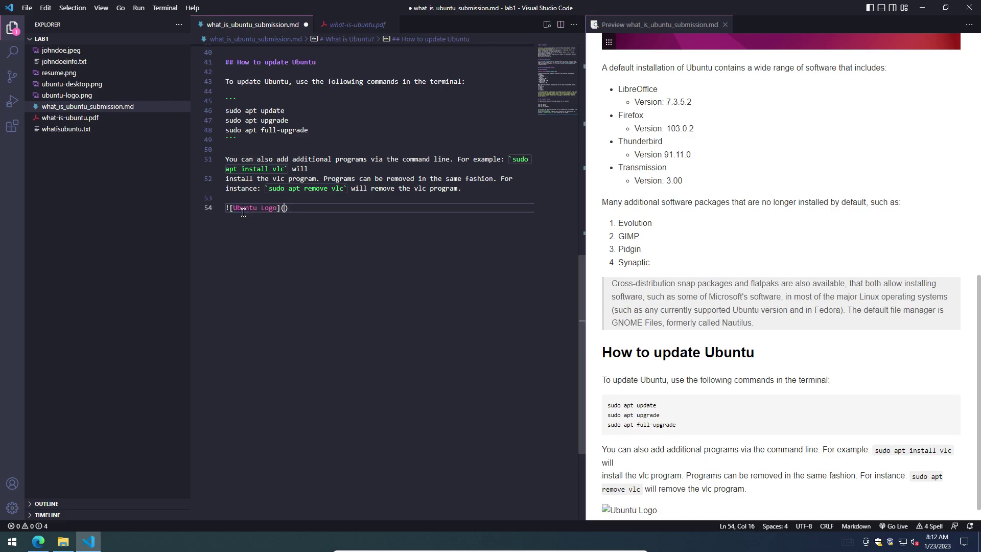
# Step: Set the Ubuntu Logo image's path to ubuntu-logo.png and save the file
pyautogui.write('ub')
pyautogui.press('Right')
pyautogui.hotkey('ctrl', 'space')
pyautogui.press('Down')
pyautogui.press('Down')
pyautogui.press('Return')
pyautogui.hotkey('ctrl', 's')
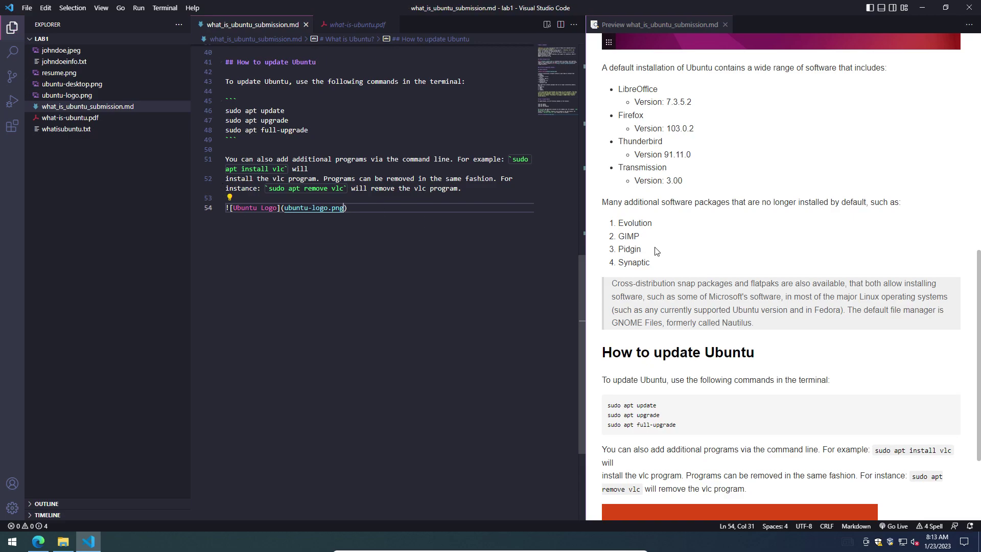
# Step: Review the submission's rendered preview and the alt text and path of the Ubuntu Desktop image
pyautogui.scroll(-3, 759, 387)
pyautogui.scroll(10, 759, 403)
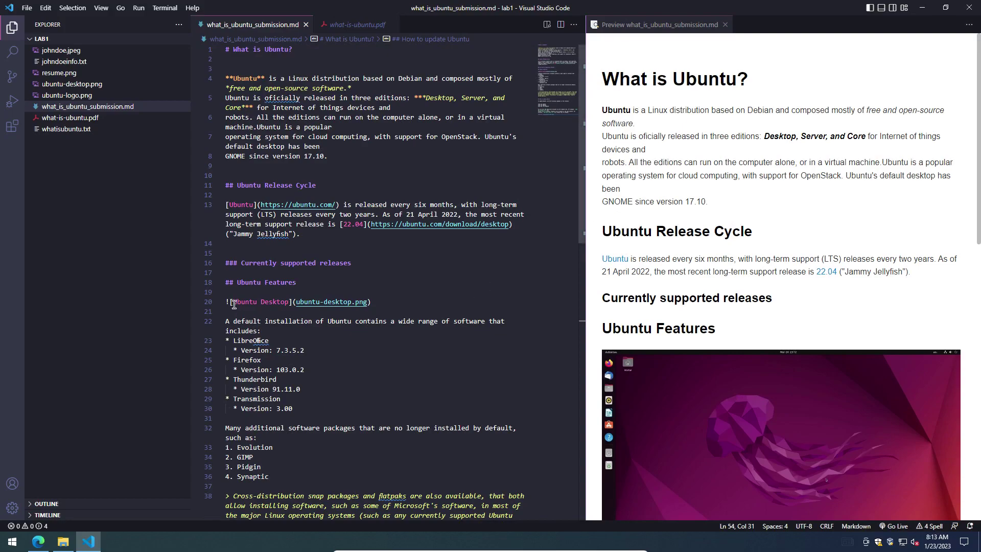
pyautogui.moveTo(230, 302); pyautogui.dragTo(226, 302)
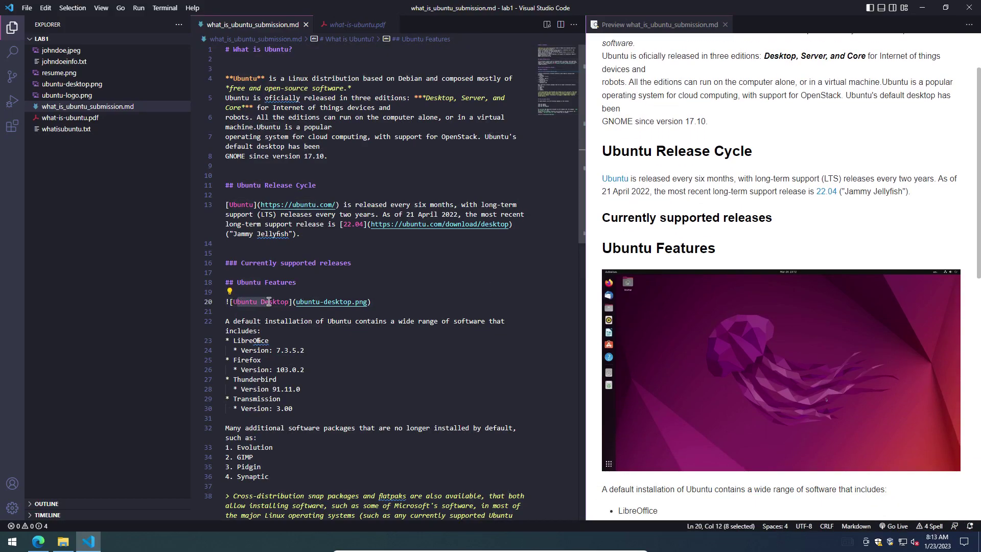
pyautogui.moveTo(303, 302); pyautogui.dragTo(356, 301)
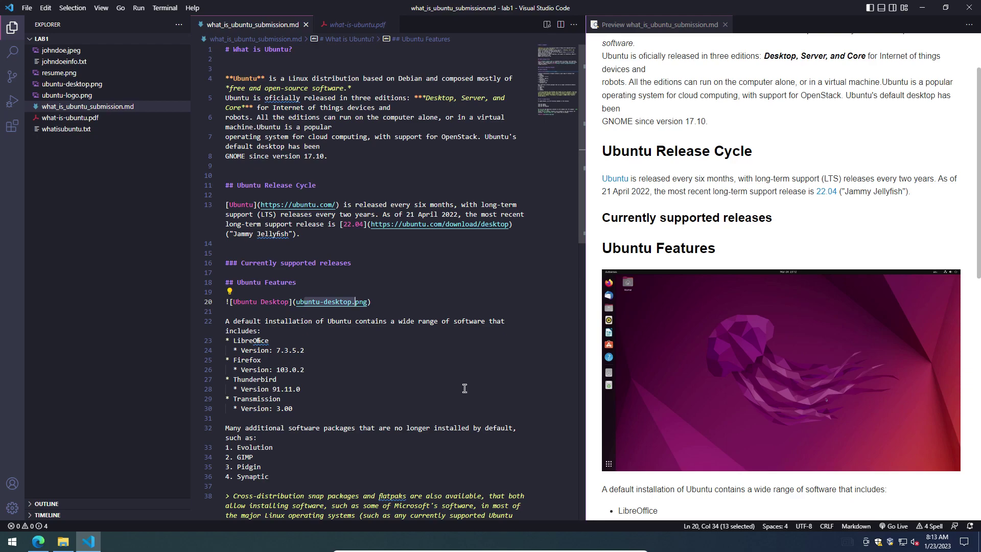
# Step: Add a second Markdown image with empty alt text and path below the Ubuntu Logo image
pyautogui.scroll(-6, 522, 356)
pyautogui.click(439, 408)
pyautogui.press('Return')
pyautogui.press('Return')
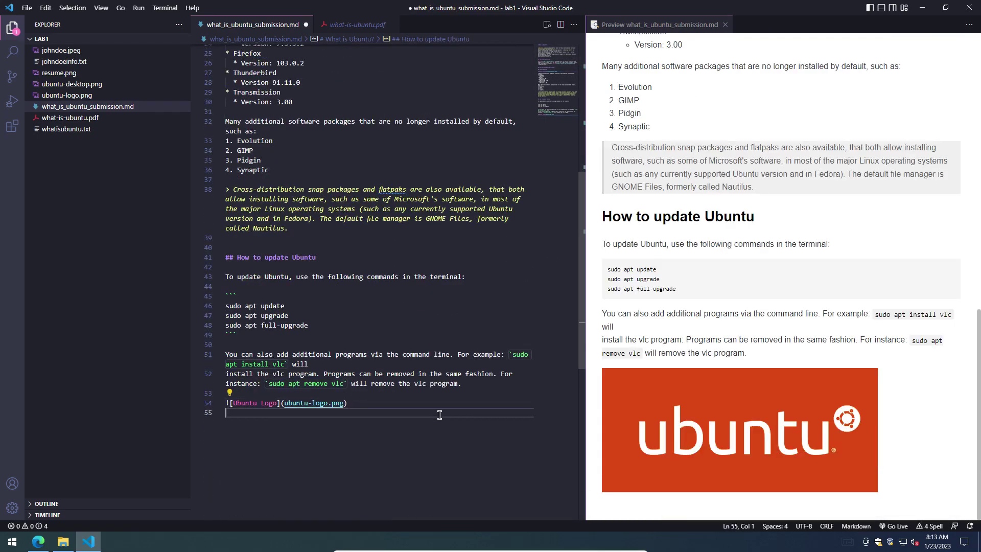
pyautogui.write('![](')
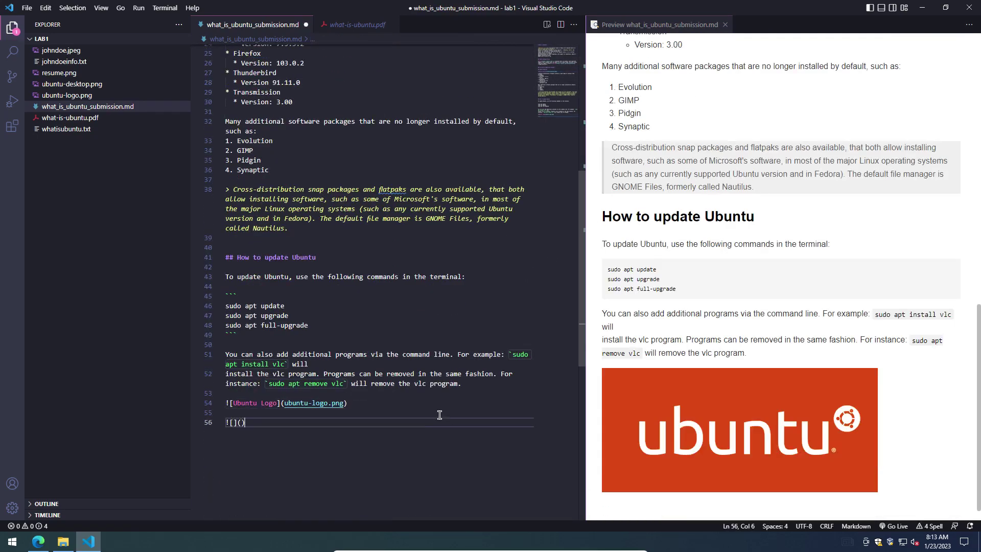
# Step: Switch to Microsoft Edge, accept the Ubuntu site's trackers, and try to open the header logo's copied link
pyautogui.click(38, 541)
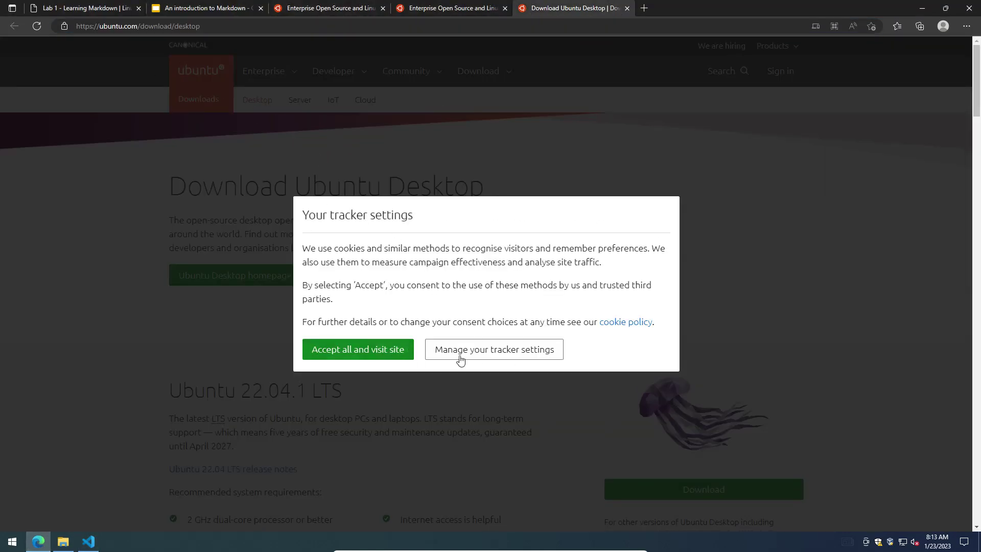
pyautogui.click(401, 350)
pyautogui.rightClick(193, 69)
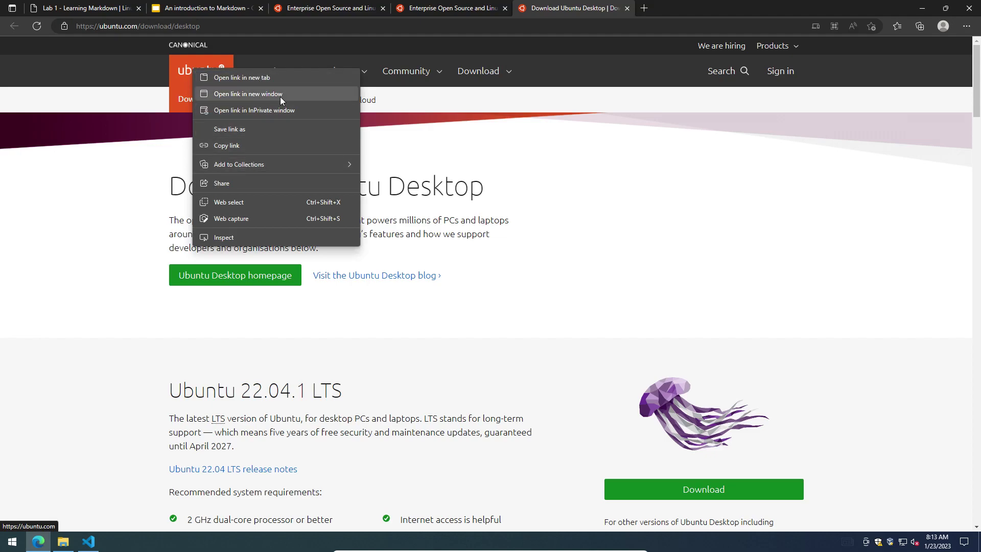
pyautogui.click(439, 203)
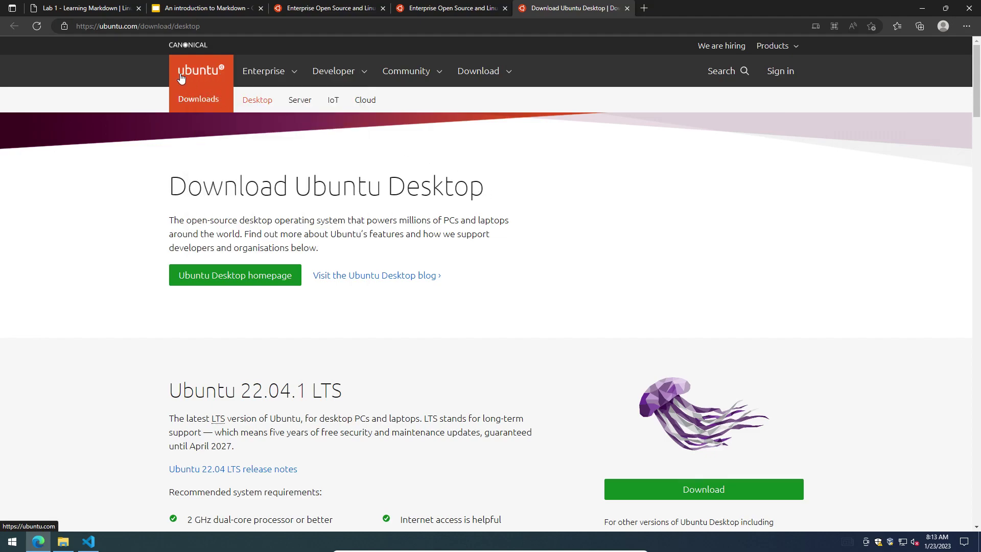
pyautogui.rightClick(197, 71)
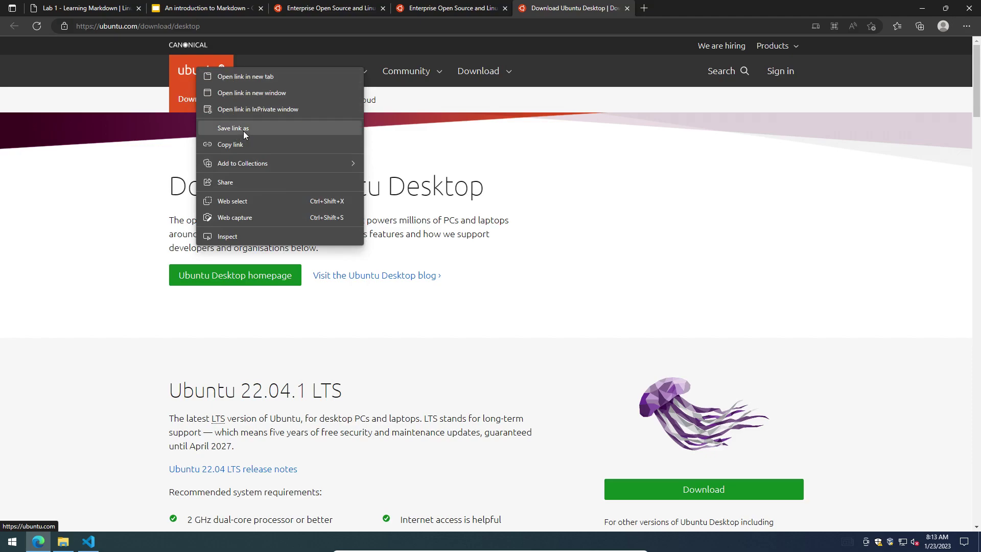
pyautogui.click(250, 143)
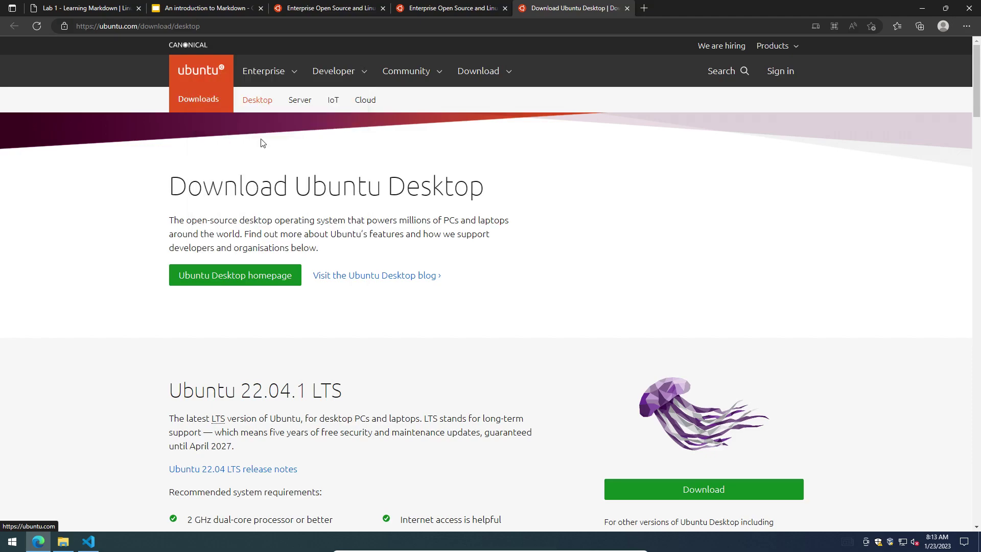
pyautogui.click(522, 23)
pyautogui.hotkey('ctrl', 'v')
pyautogui.press('Return')
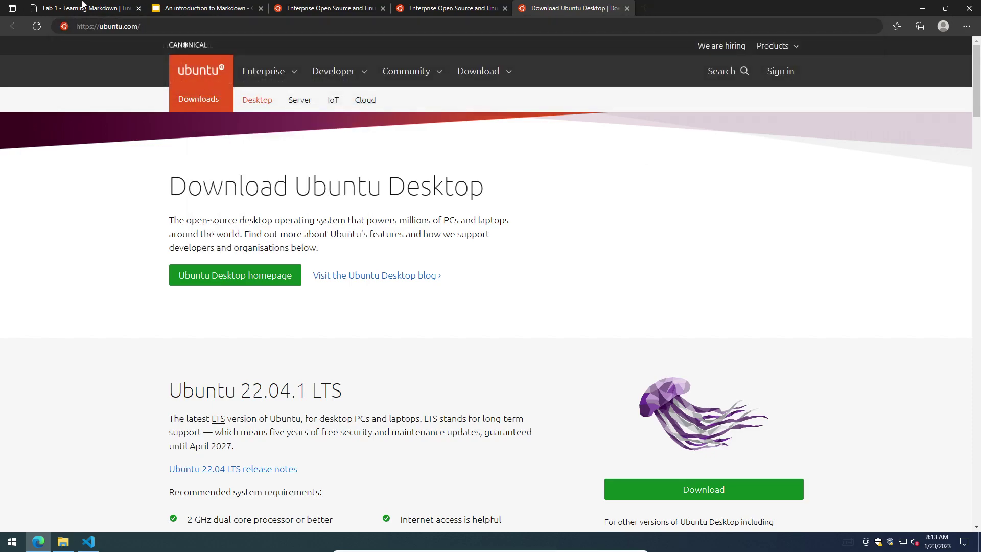
# Step: Search the web for "ubuntu logo .png"
pyautogui.click(130, 29)
pyautogui.write('ub')
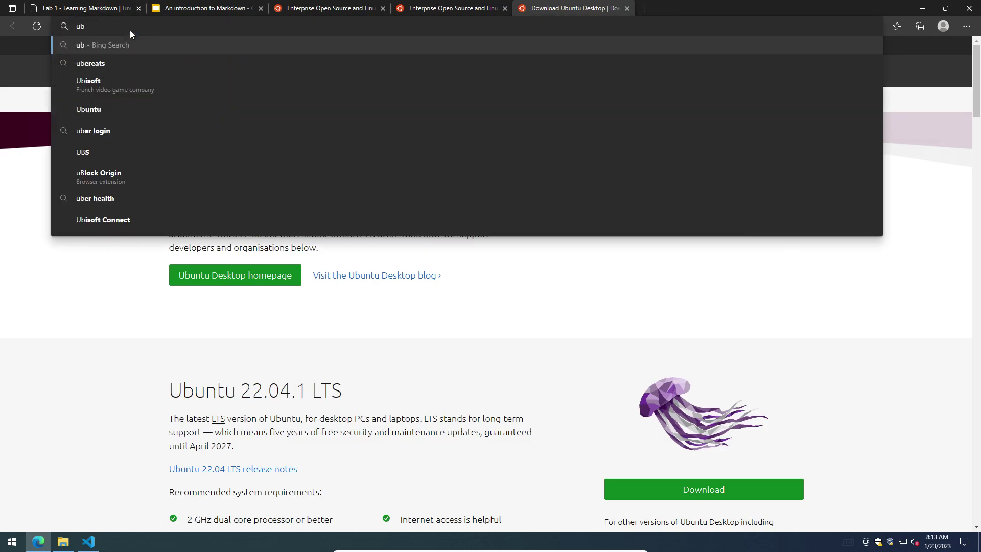
pyautogui.write('untu logo .pmg')
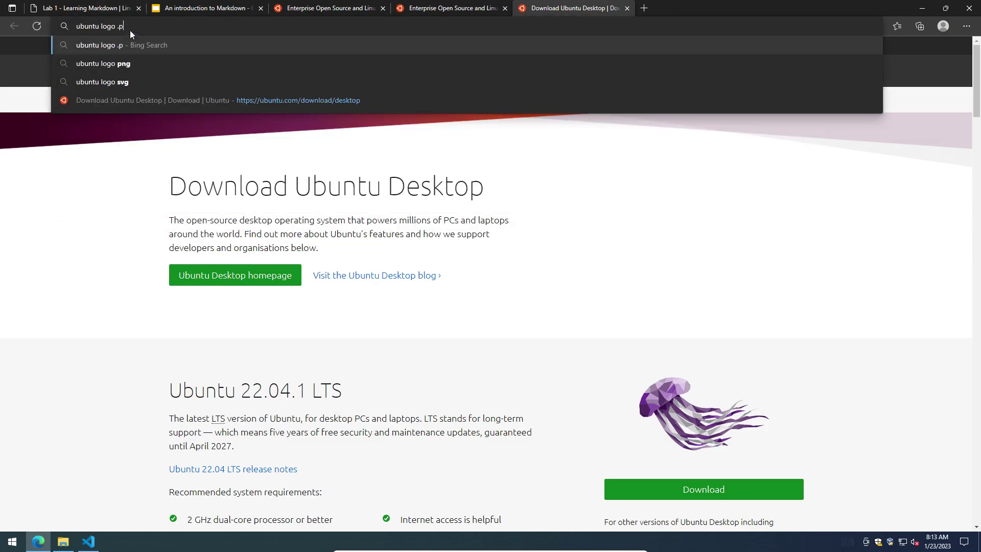
pyautogui.press('Return')
pyautogui.click(150, 57)
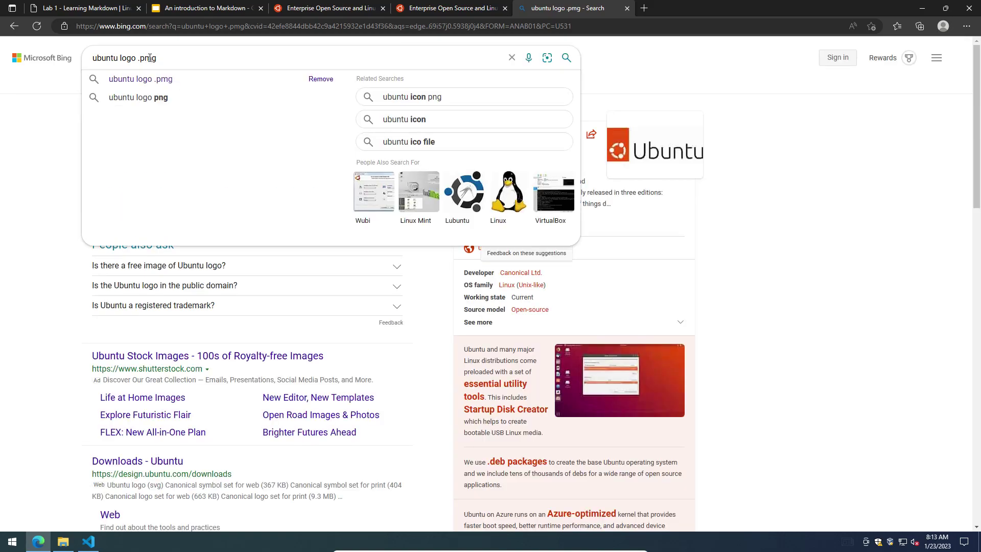
pyautogui.press('BackSpace')
pyautogui.write('n')
pyautogui.press('Return')
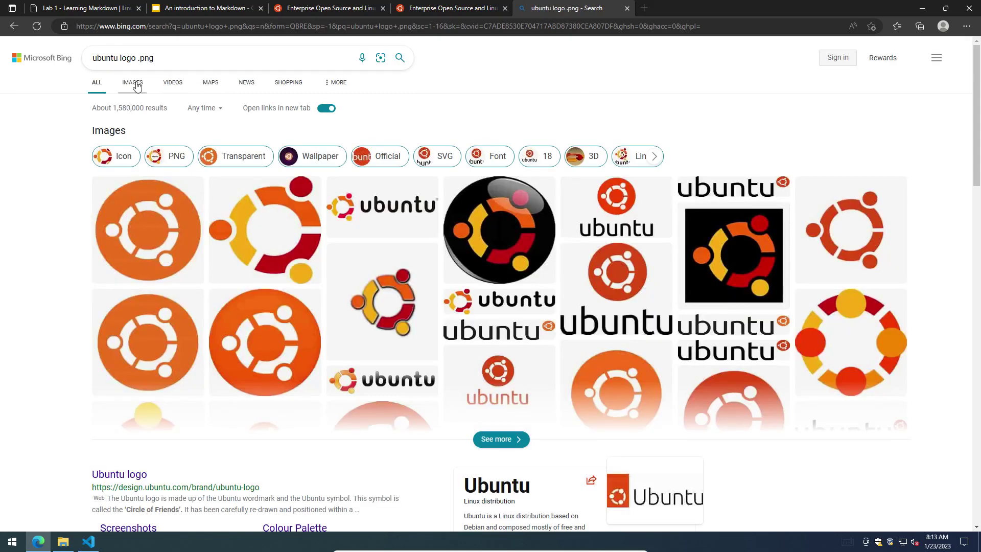
# Step: Copy the image link of the first orange circular Ubuntu logo in the results and open that address
pyautogui.click(164, 235)
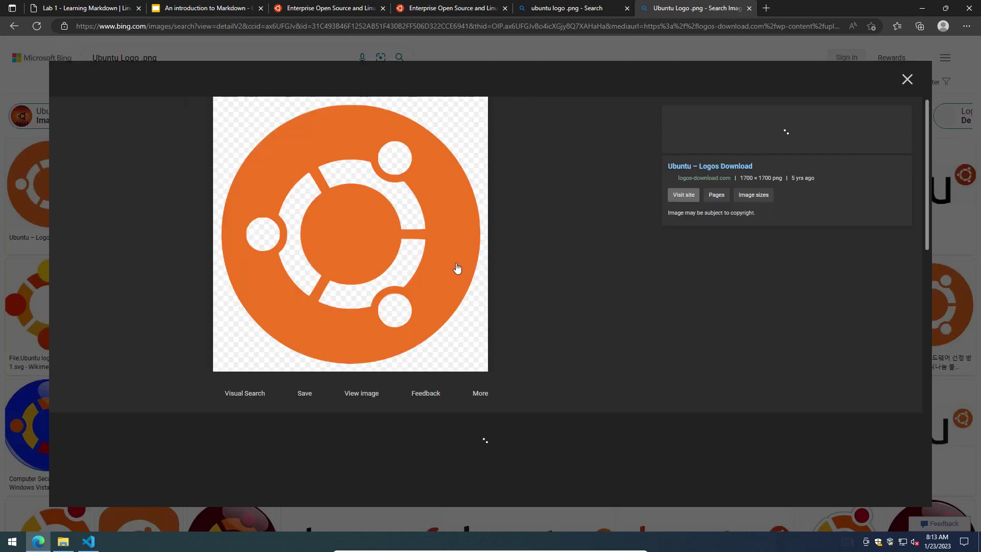
pyautogui.rightClick(389, 185)
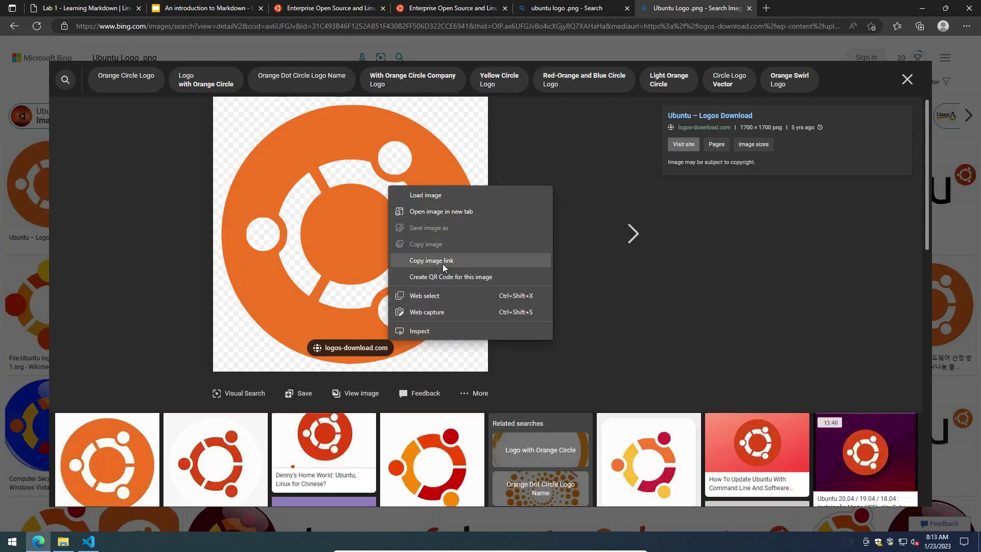
pyautogui.click(443, 263)
pyautogui.click(408, 26)
pyautogui.hotkey('ctrl', 'v')
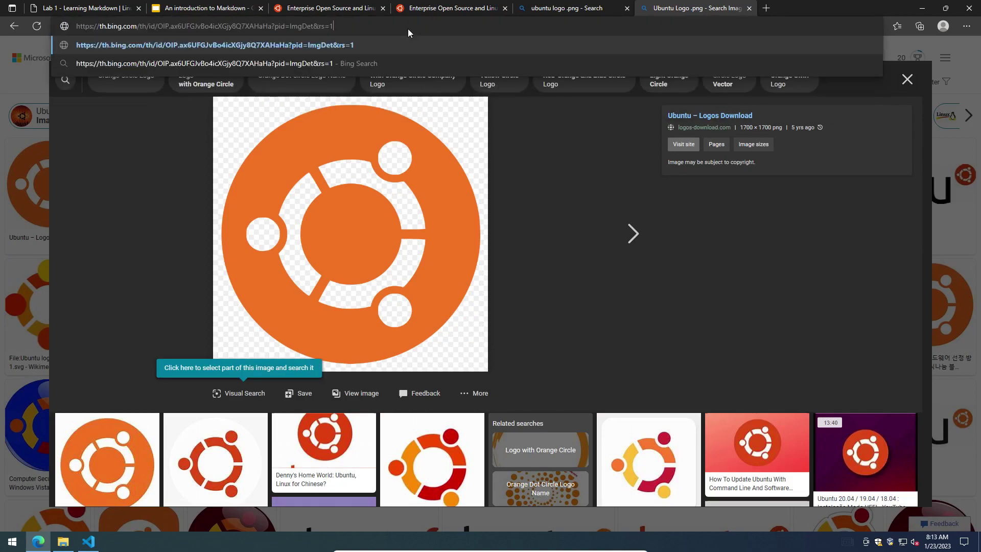
pyautogui.press('Return')
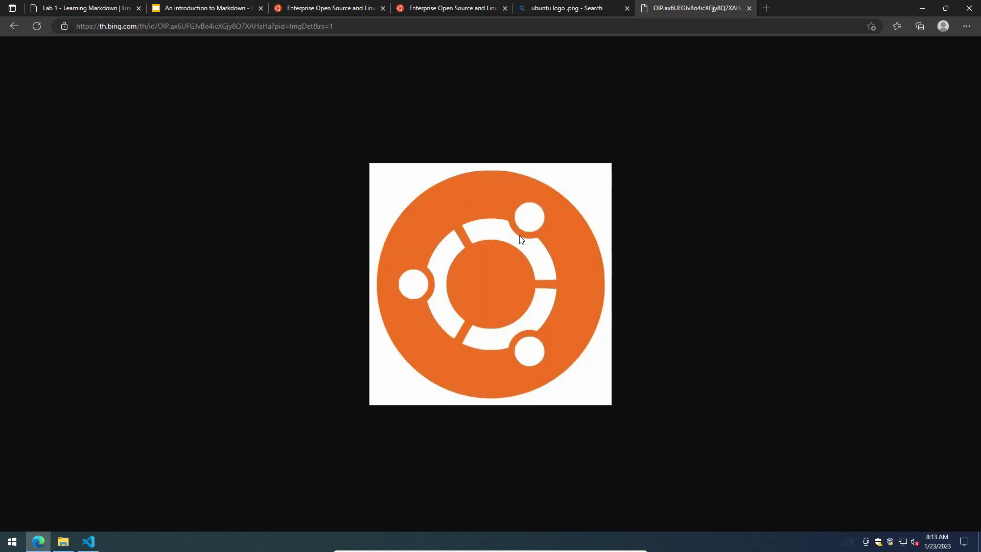
# Step: Switch to Visual Studio Code, insert the copied web link as the empty image's path, and check the preview
pyautogui.click(88, 541)
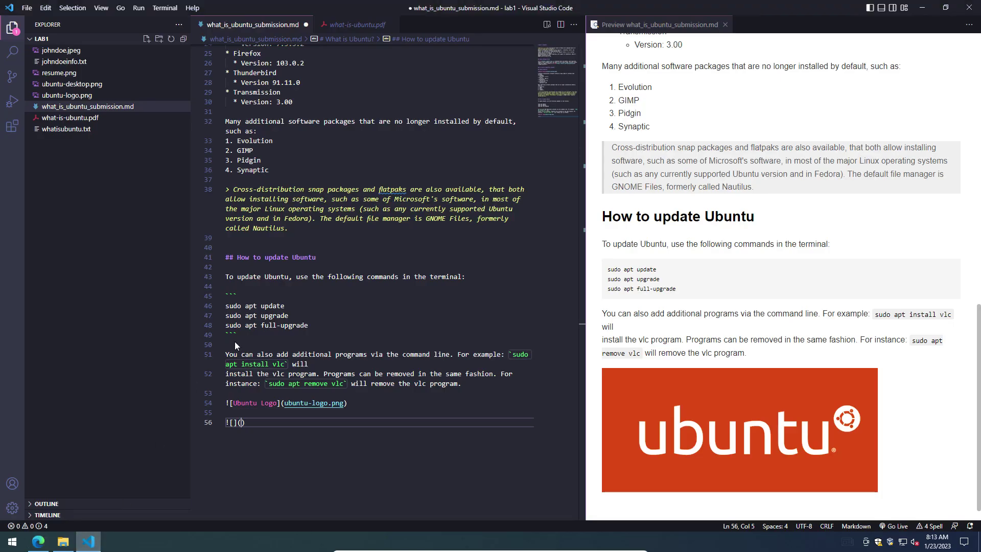
pyautogui.hotkey('ctrl', 'v')
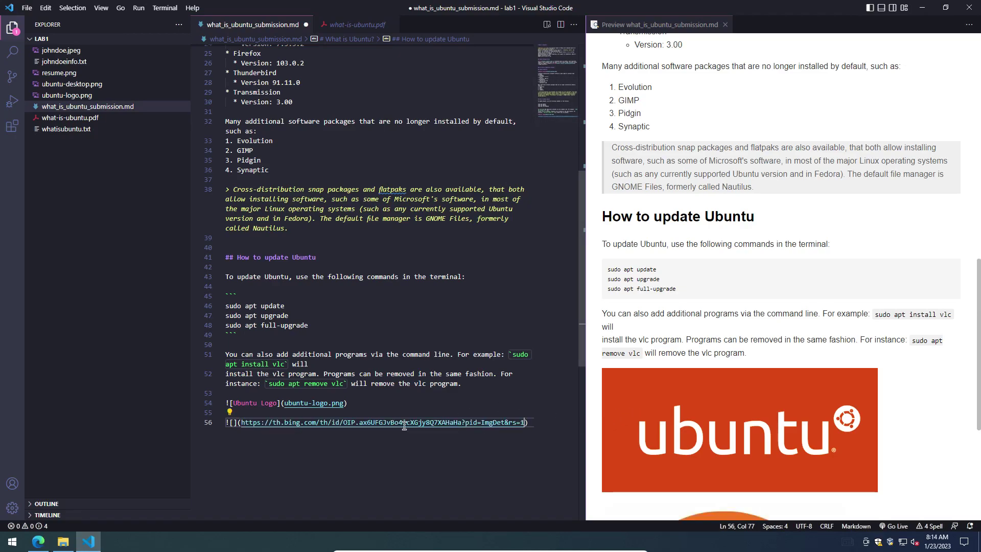
pyautogui.scroll(-5, 722, 414)
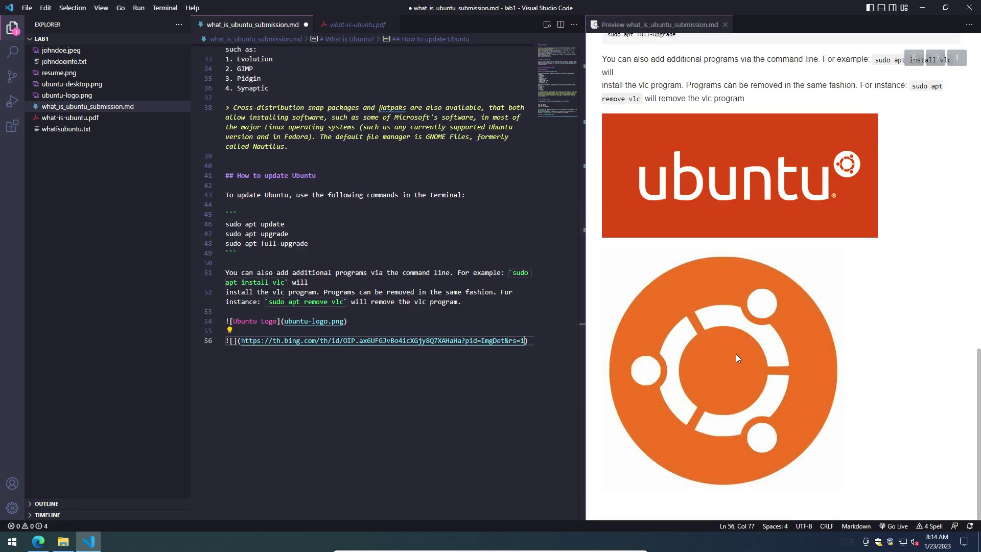
pyautogui.click(335, 321)
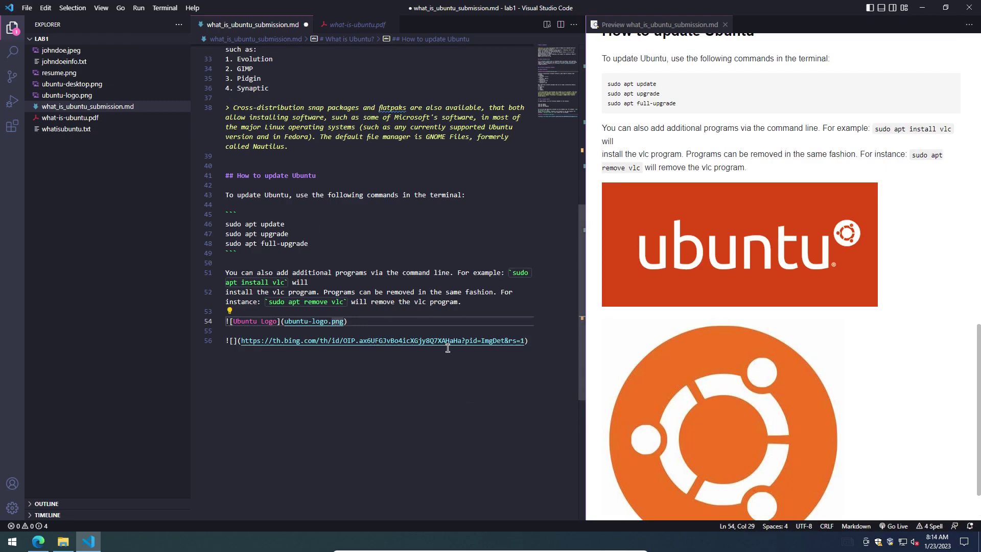
# Step: Set the web-linked image's alt text to "ubunut logo 2"
pyautogui.click(234, 340)
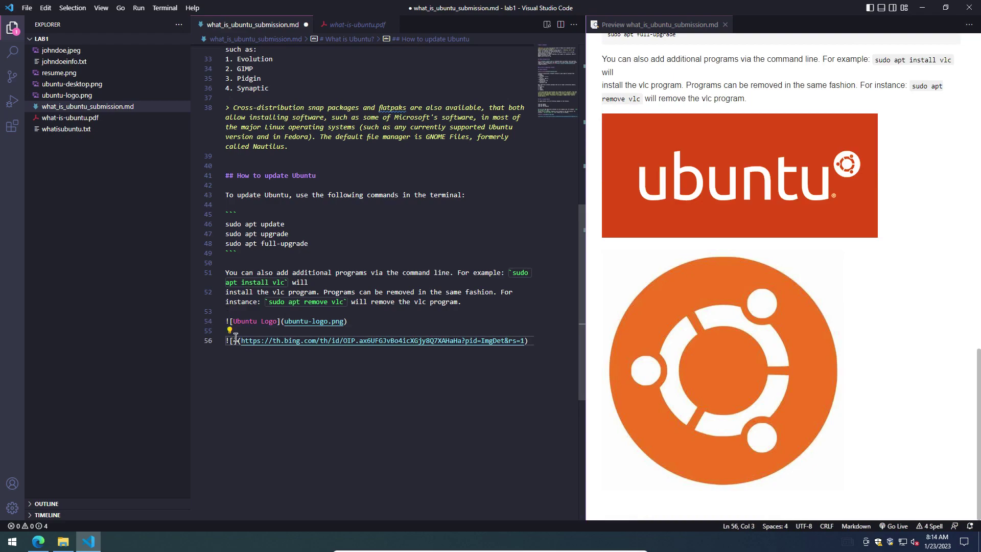
pyautogui.write('ubunut logo')
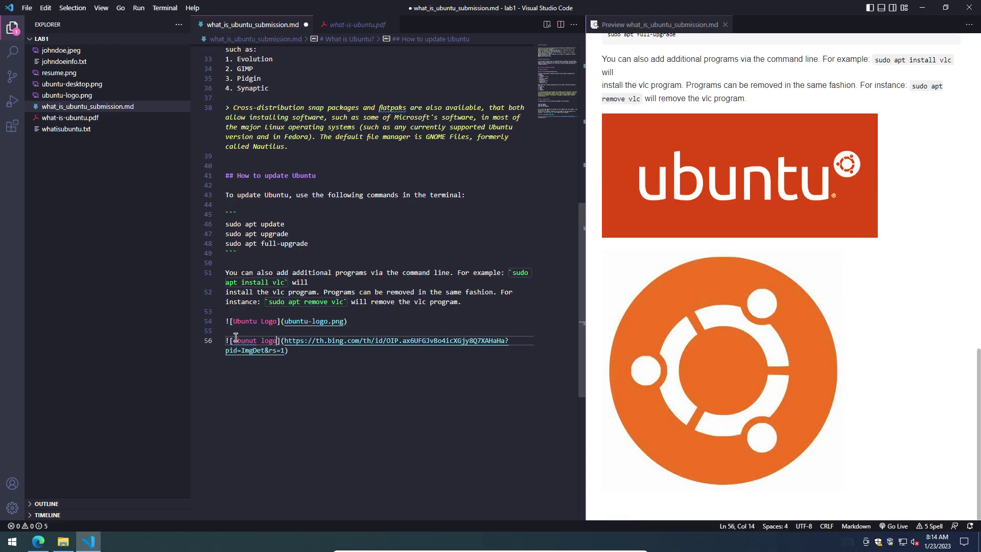
pyautogui.write(' 2')
pyautogui.click(351, 399)
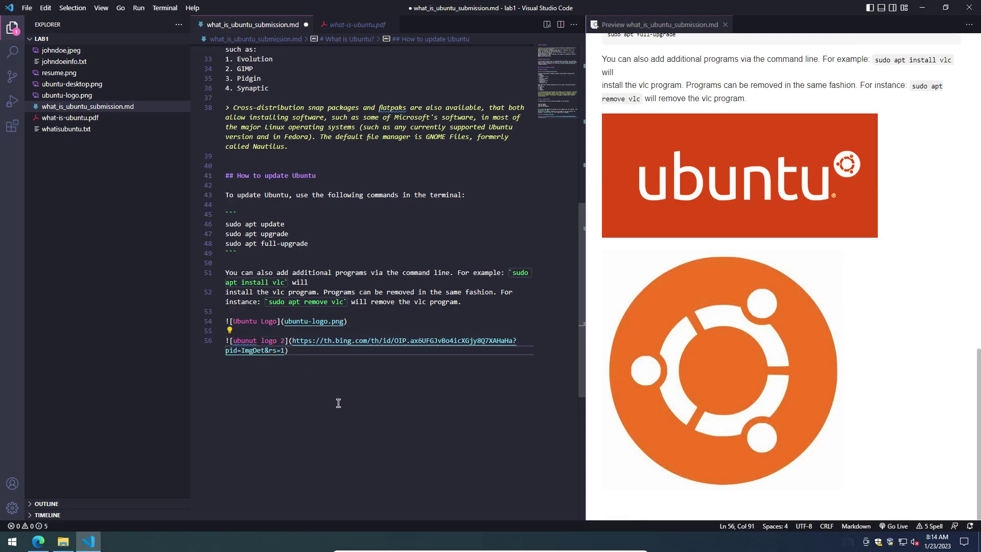
# Step: Delete the web-linked image line at the end of the submission
pyautogui.click(207, 339)
pyautogui.press('BackSpace')
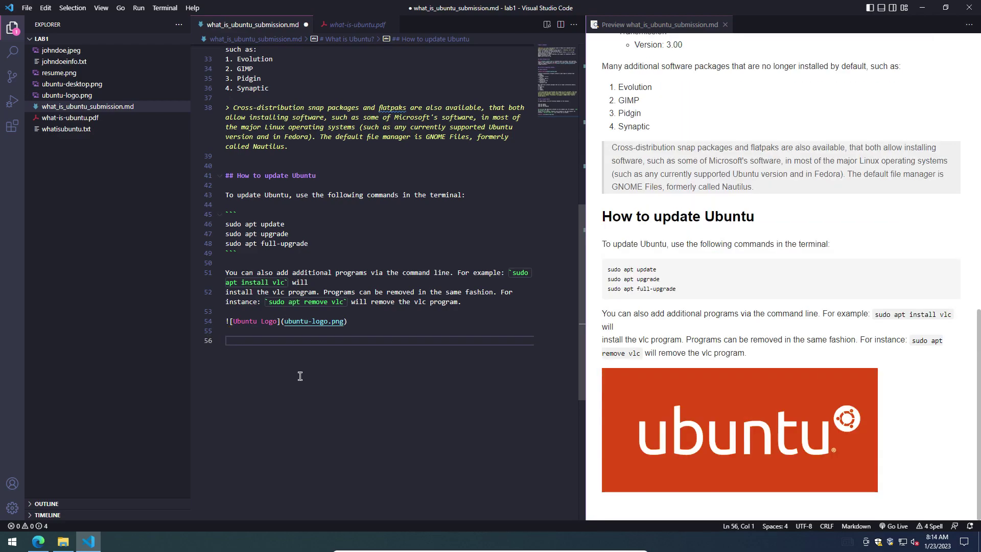
# Step: Examine the table syntax and its rendered example in the Markdown presentation in Microsoft Edge, and return to Visual Studio Code
pyautogui.click(38, 541)
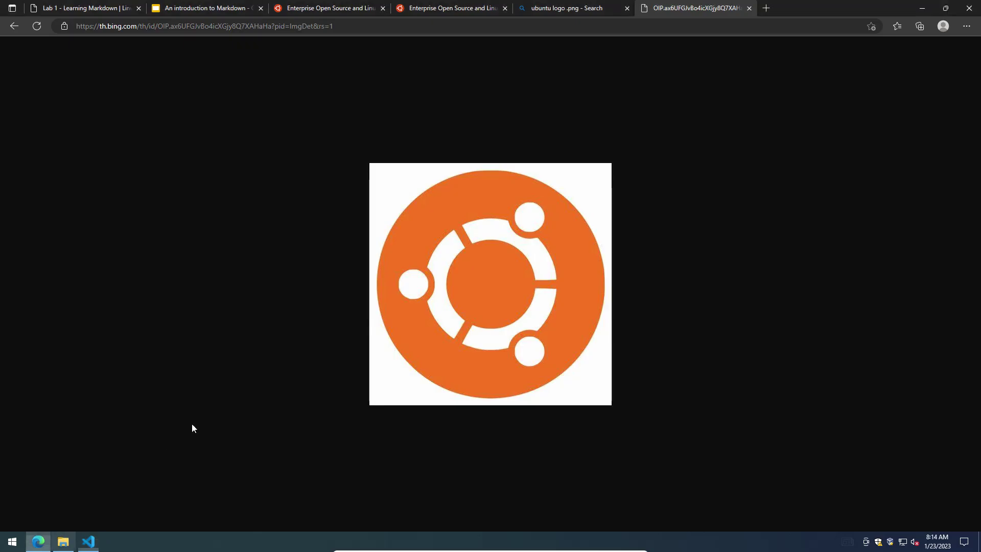
pyautogui.click(199, 9)
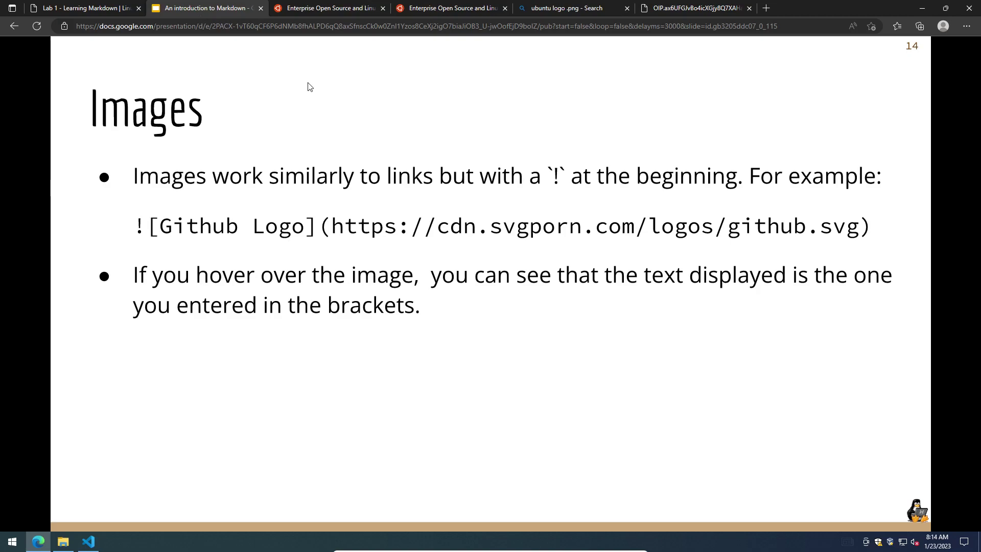
pyautogui.click(309, 87)
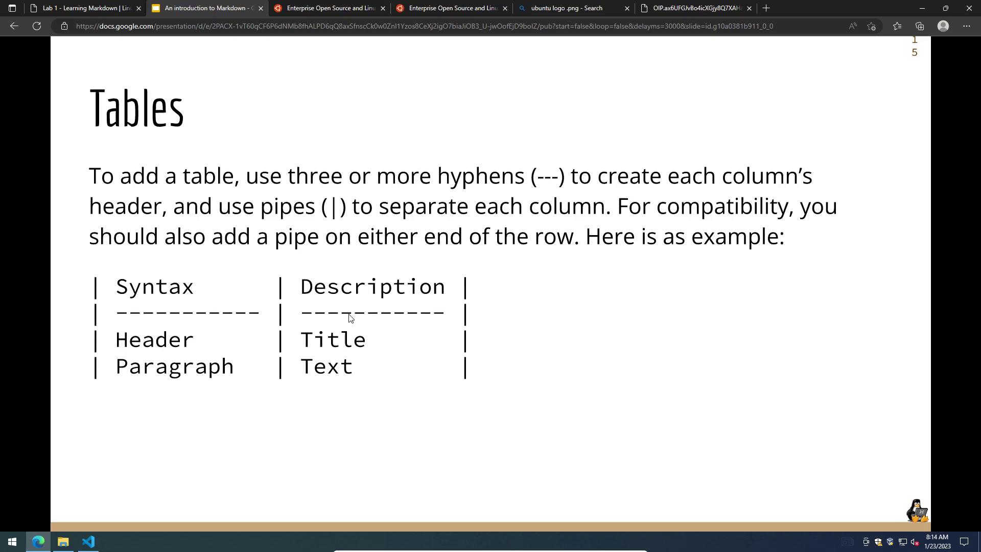
pyautogui.press('Right')
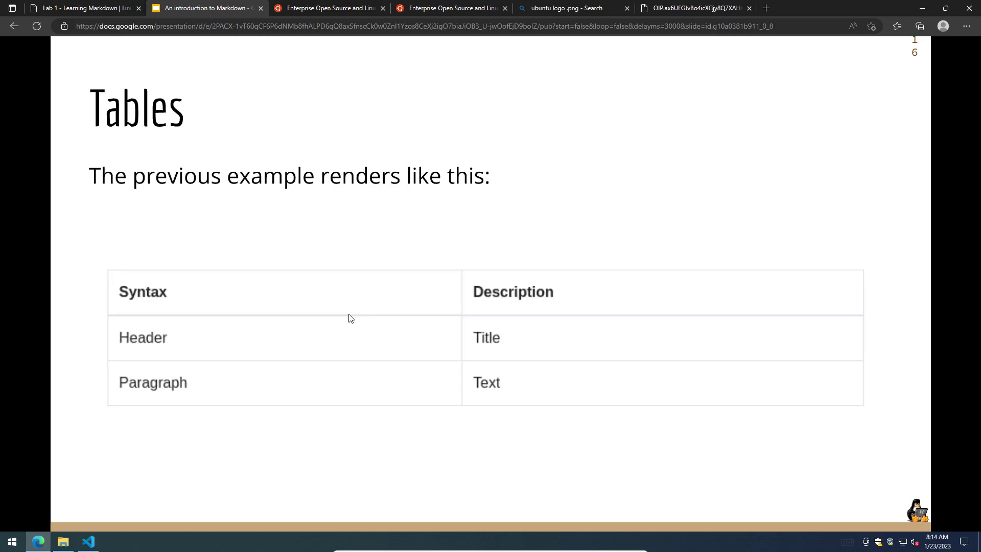
pyautogui.press('Left')
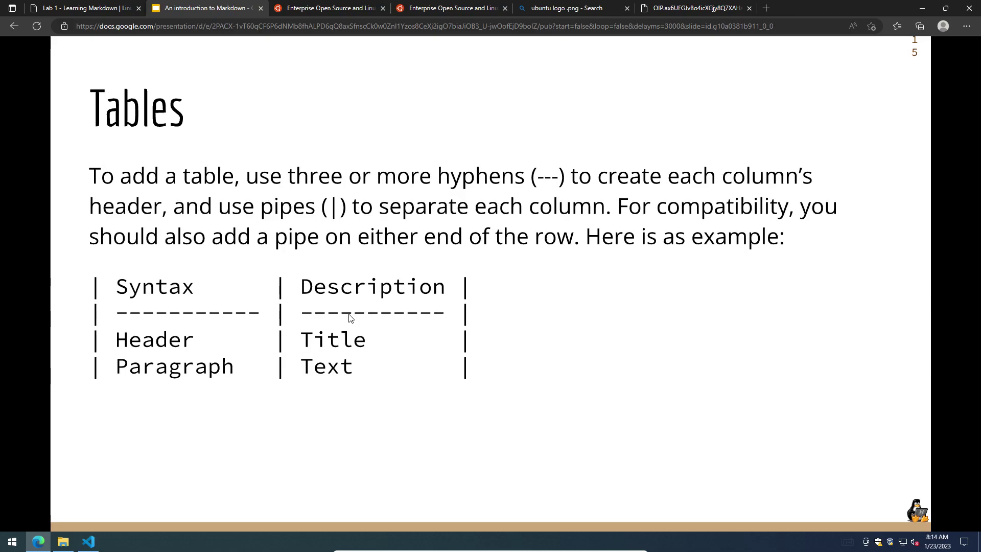
pyautogui.press('Right')
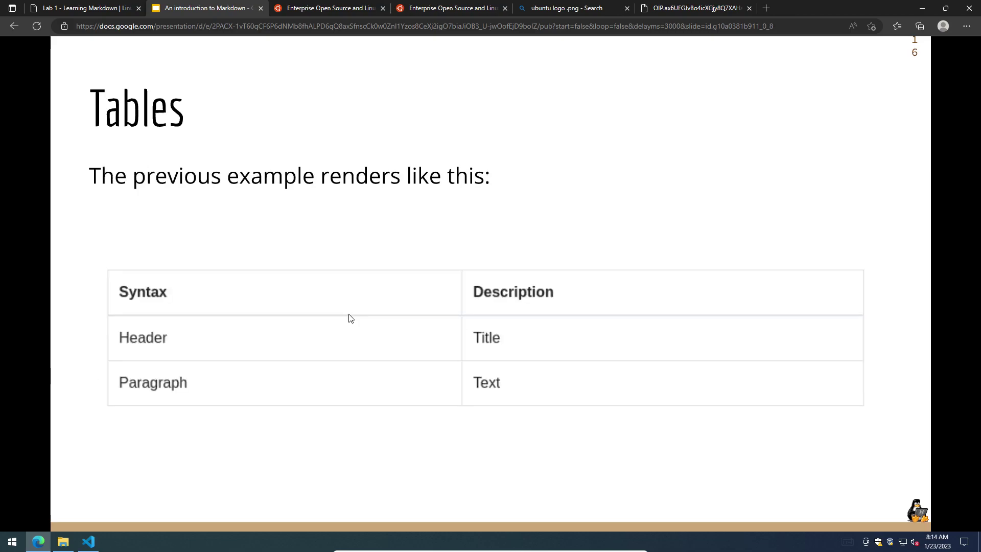
pyautogui.press('Left')
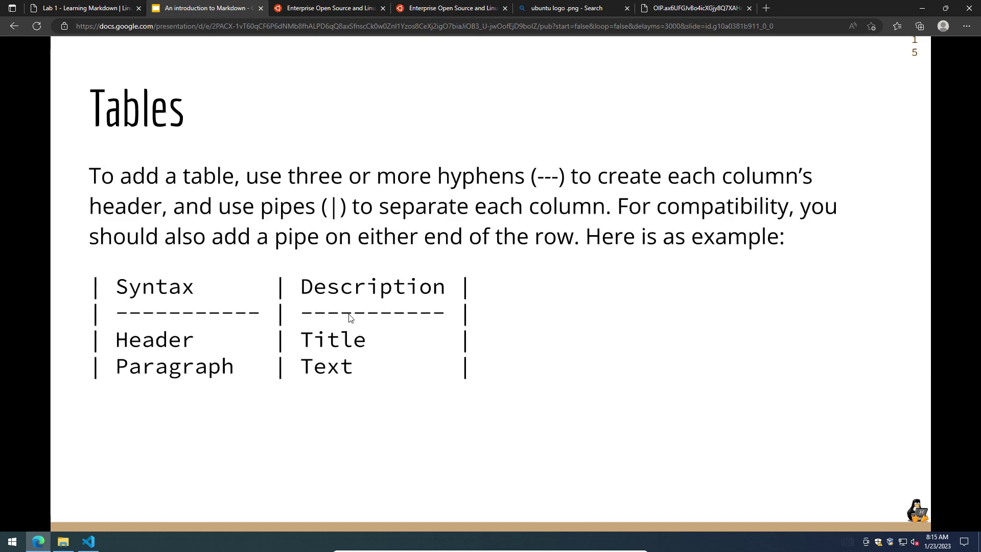
pyautogui.click(88, 541)
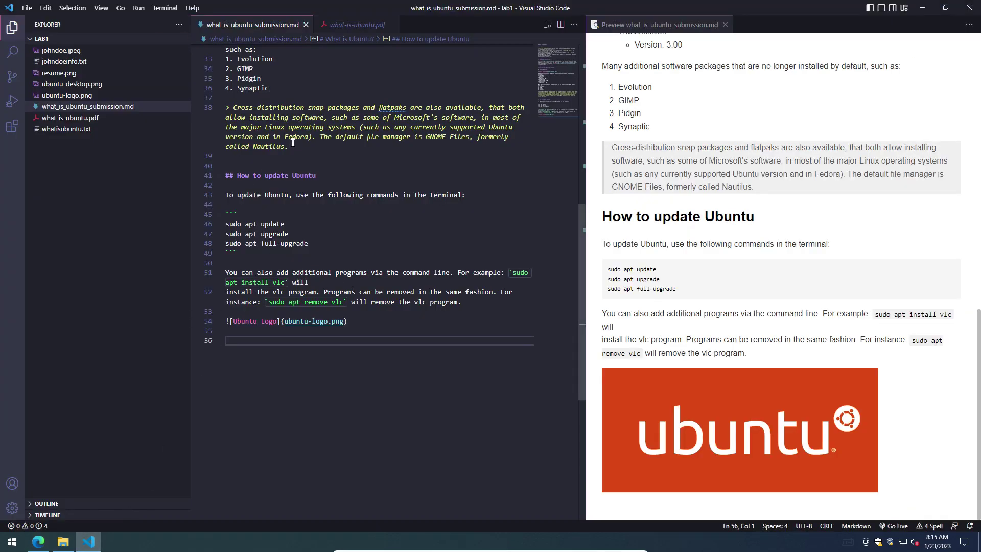
# Step: Add a table header row below the Ubuntu logo image with the columns Dog name, Dog Owner and Dog DOB
pyautogui.press('Return')
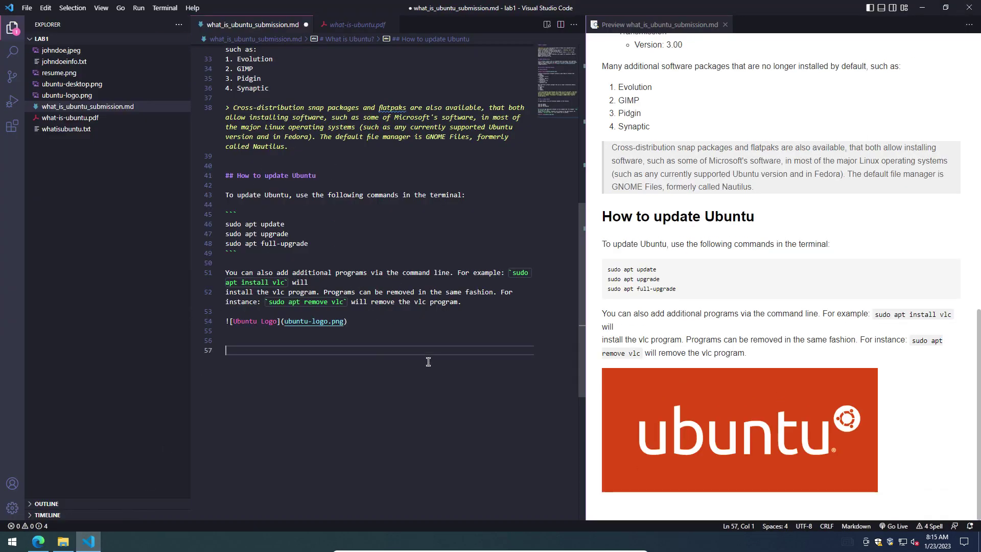
pyautogui.press('Return')
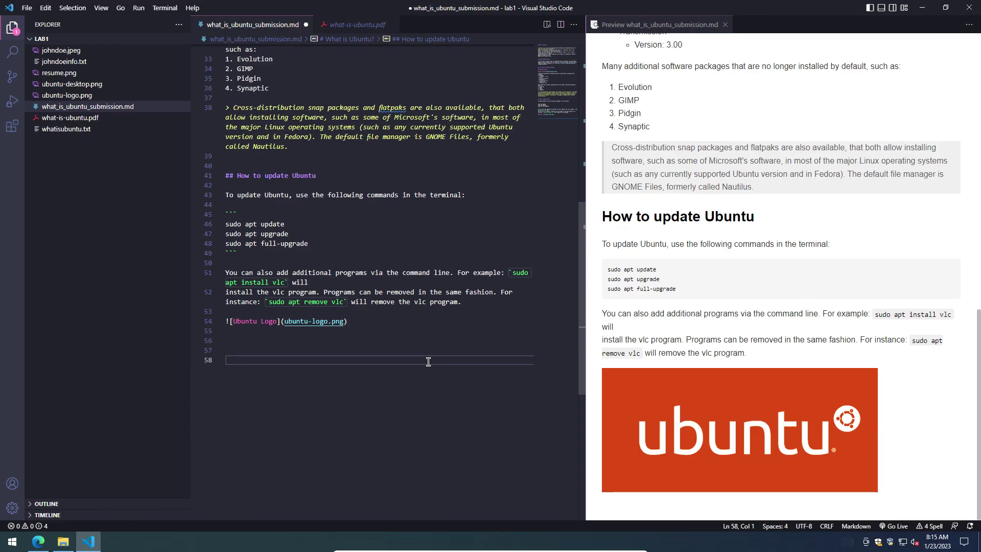
pyautogui.press('Up')
pyautogui.write('| ')
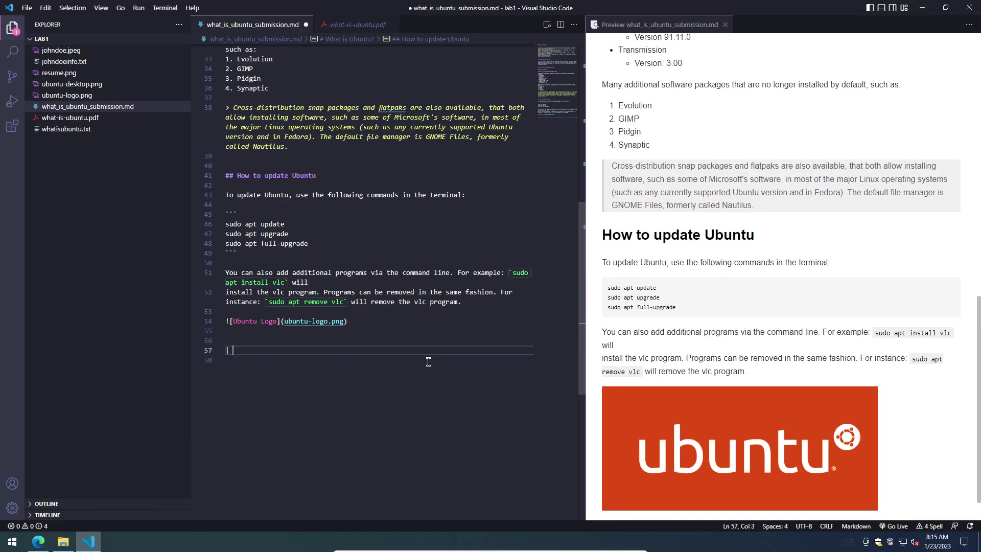
pyautogui.write('Dog name | Dog Owner | Dog D')
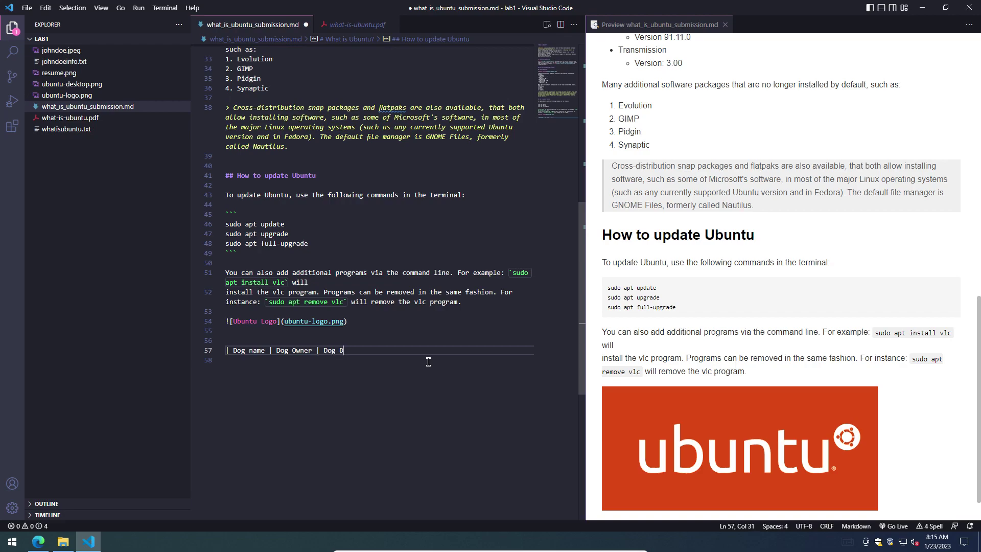
pyautogui.write('OB |')
pyautogui.press('BackSpace')
pyautogui.press('Return')
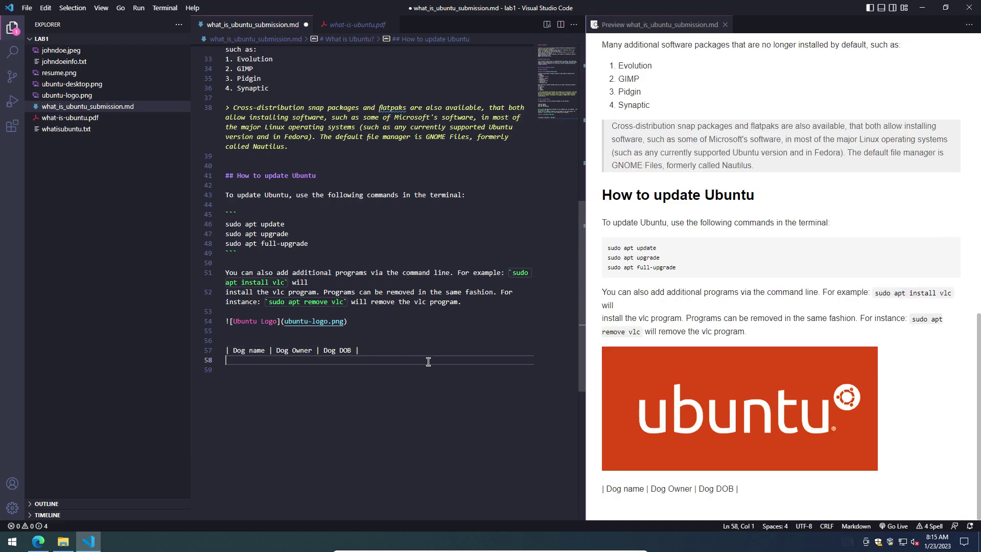
# Step: Add a three-column dashed separator row beneath the dog table's header and format the document to align it
pyautogui.write('| ------ | ----- | ---- |')
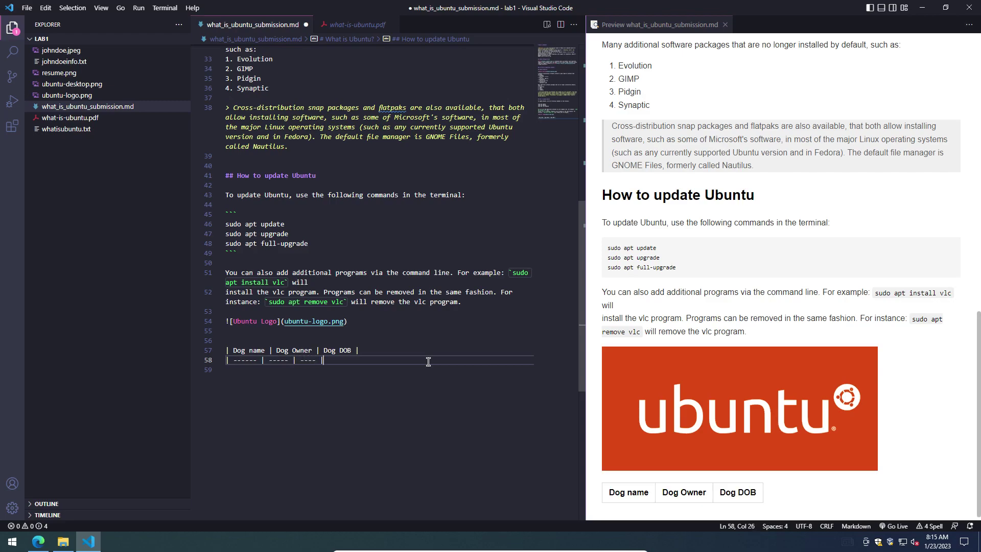
pyautogui.rightClick(391, 376)
pyautogui.click(354, 405)
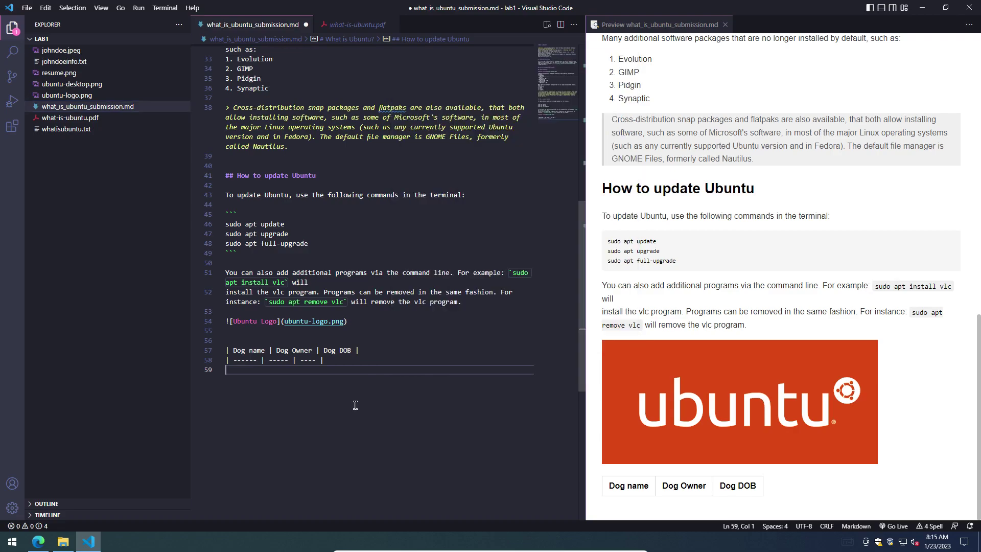
pyautogui.rightClick(355, 404)
pyautogui.click(409, 182)
# Step: Add a dog table row for Lucky with the owner's full name and the dog's date of birth
pyautogui.write('Lucky ')
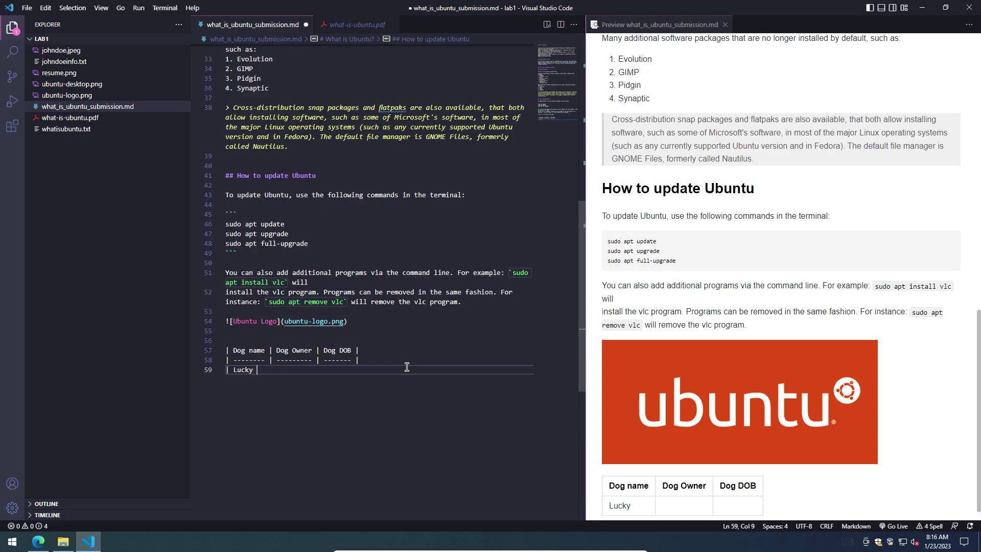
pyautogui.write('| Mario Lopez')
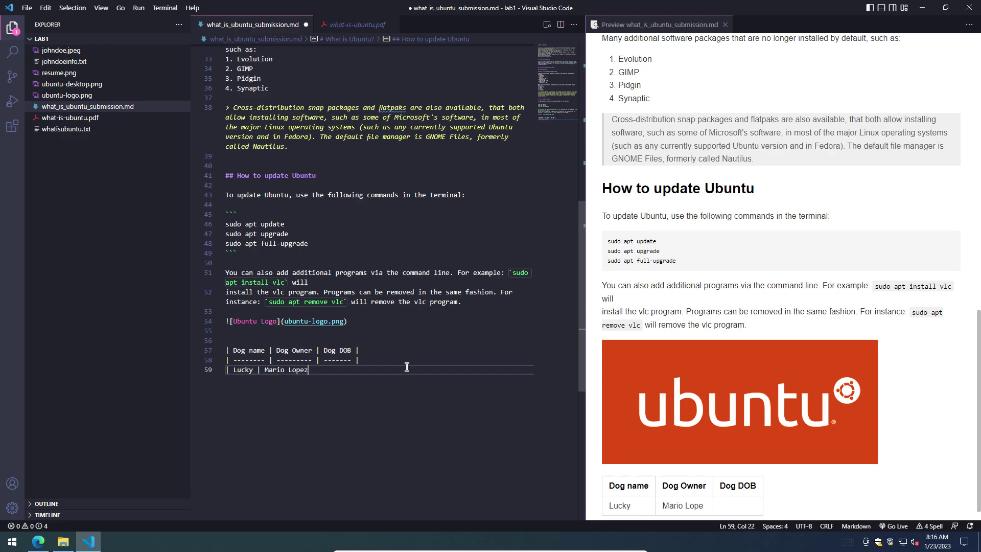
pyautogui.write(' | ')
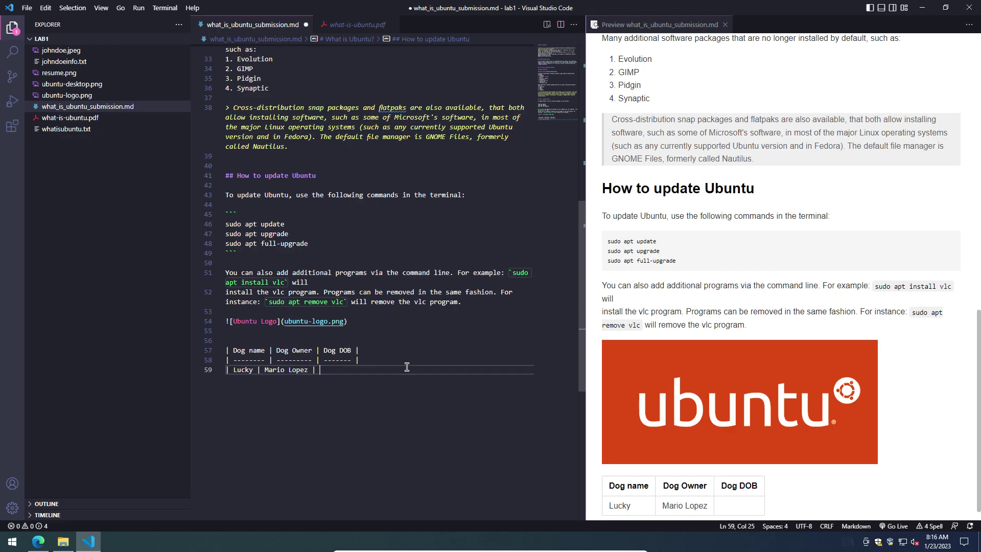
pyautogui.write('1/1/19 |')
pyautogui.press('Return')
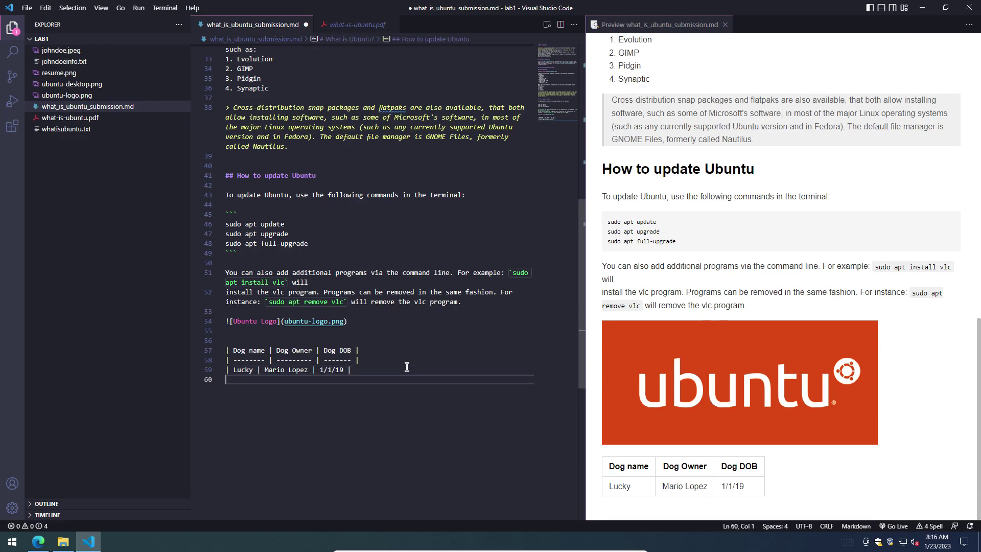
# Step: Add a second dog table row for Fido with the owner's full name and the dog's date of birth
pyautogui.write('| Fido | ')
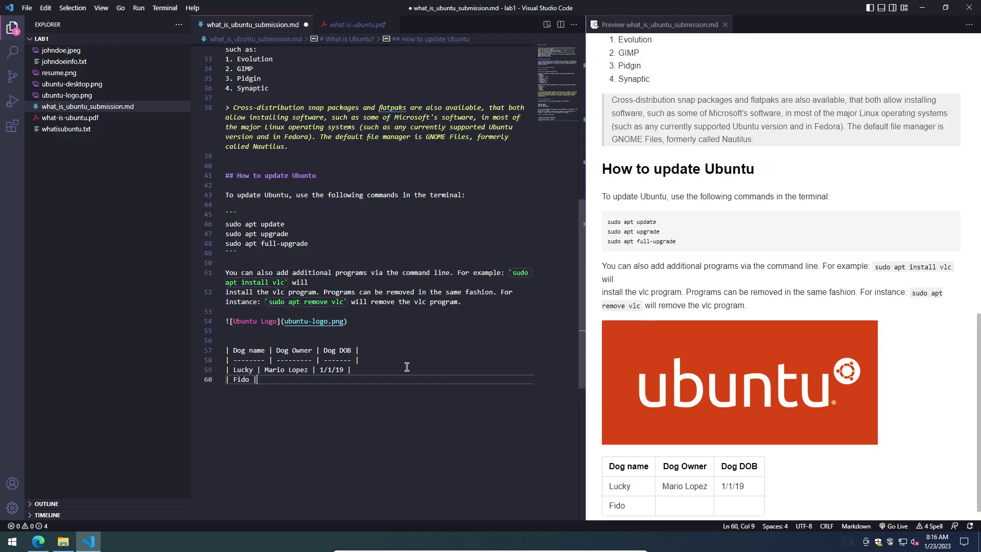
pyautogui.write('Luis Swer')
pyautogui.press('BackSpace')
pyautogui.press('BackSpace')
pyautogui.press('BackSpace')
pyautogui.write('e')
pyautogui.press('BackSpace')
pyautogui.press('BackSpace')
pyautogui.press('BackSpace')
pyautogui.press('BackSpace')
pyautogui.press('BackSpace')
pyautogui.press('BackSpace')
pyautogui.press('BackSpace')
pyautogui.press('BackSpace')
pyautogui.press('BackSpace')
pyautogui.press('BackSpace')
pyautogui.press('BackSpace')
pyautogui.press('BackSpace')
pyautogui.press('BackSpace')
pyautogui.press('BackSpace')
pyautogui.press('BackSpace')
pyautogui.press('BackSpace')
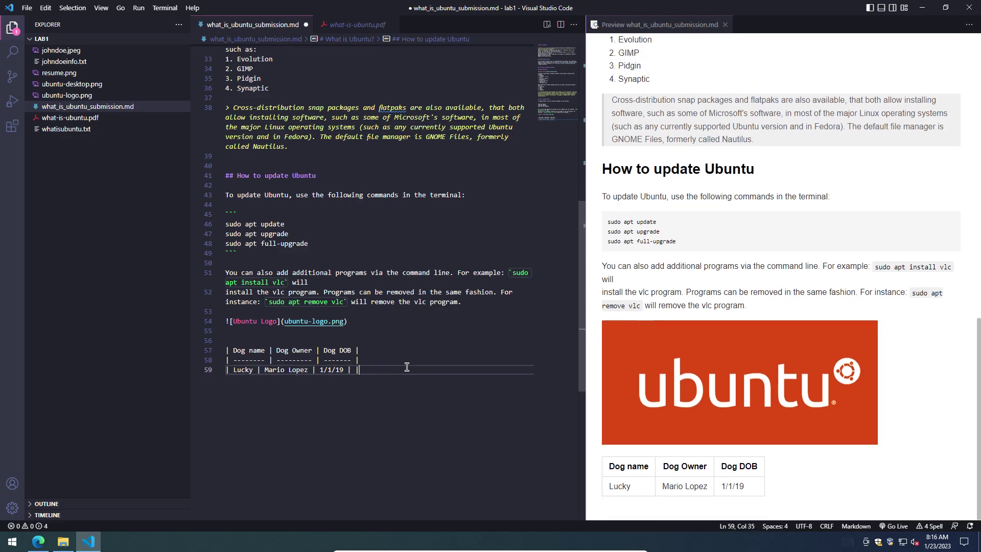
pyautogui.hotkey('ctrl', 'y')
pyautogui.hotkey('ctrl', 'y')
pyautogui.hotkey('ctrl', 'y')
pyautogui.hotkey('ctrl', 'y')
pyautogui.hotkey('ctrl', 'y')
pyautogui.hotkey('ctrl', 'y')
pyautogui.hotkey('ctrl', 'y')
pyautogui.hotkey('ctrl', 'y')
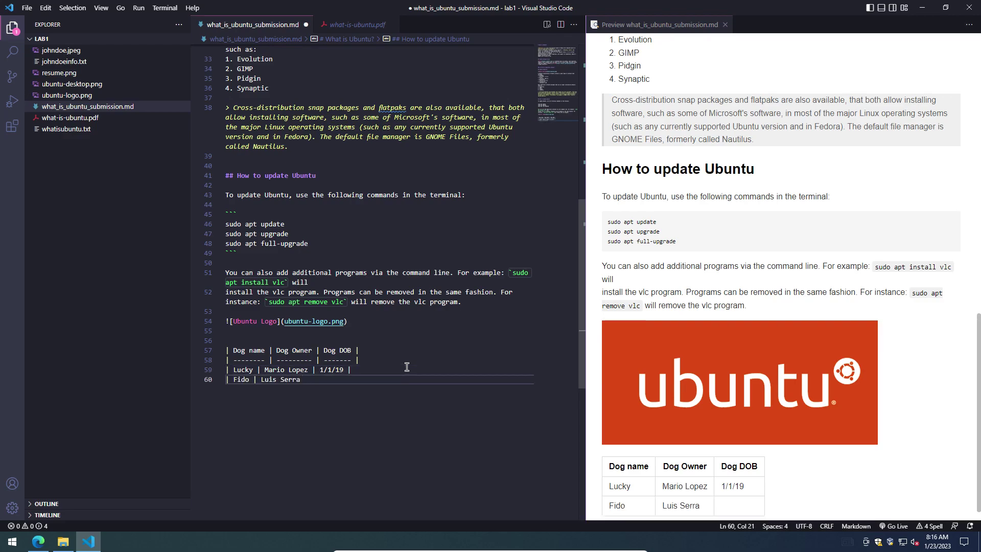
pyautogui.write('| 2/2/17 |')
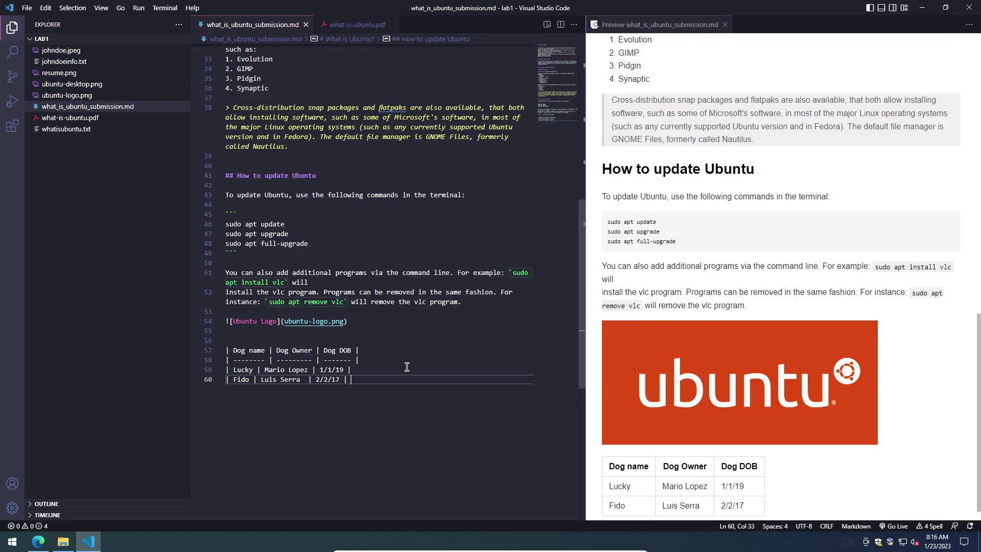
# Step: Save the submission and format the document to align the dog table's columns
pyautogui.hotkey('ctrl', 's')
pyautogui.rightClick(397, 368)
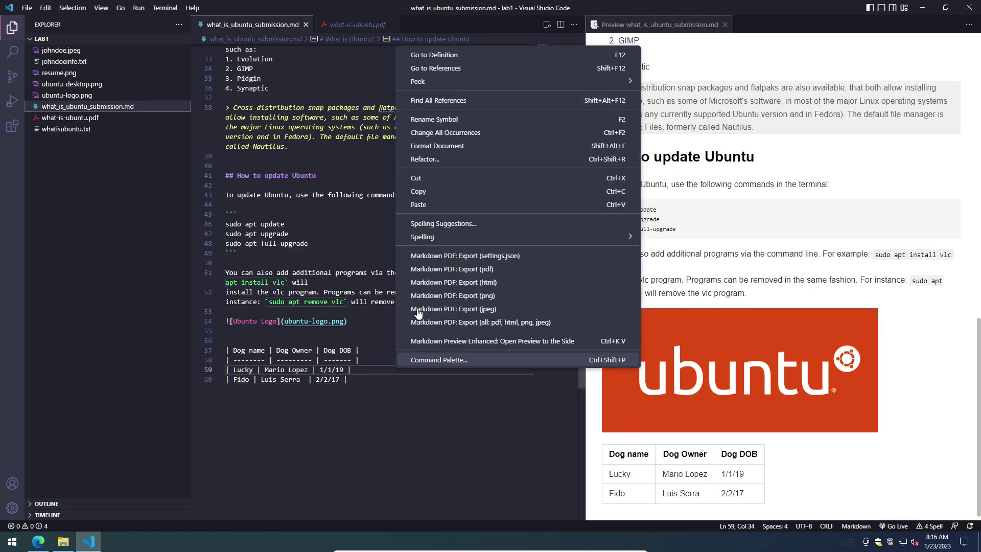
pyautogui.click(444, 148)
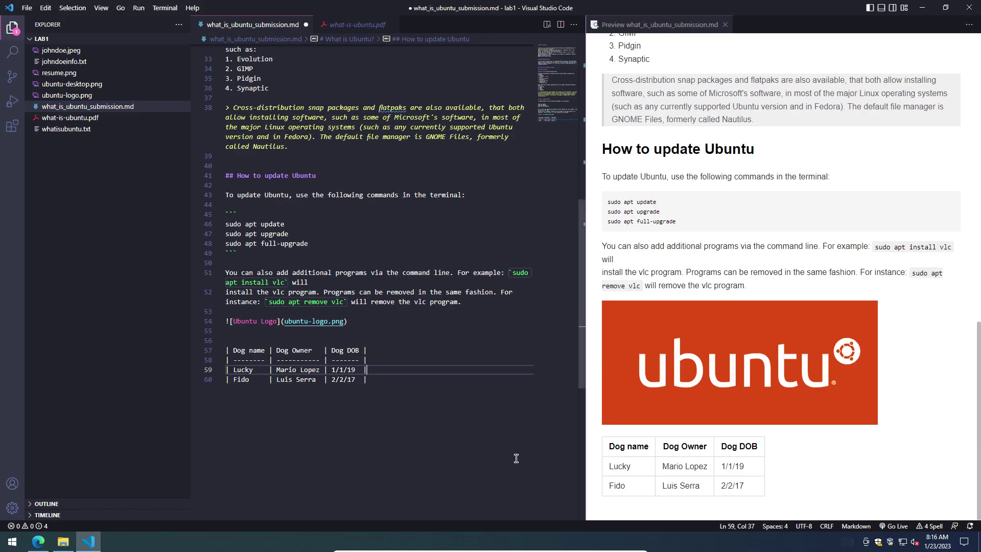
# Step: Leave only one blank line between the Ubuntu logo image and the dog table, and save the file
pyautogui.click(281, 338)
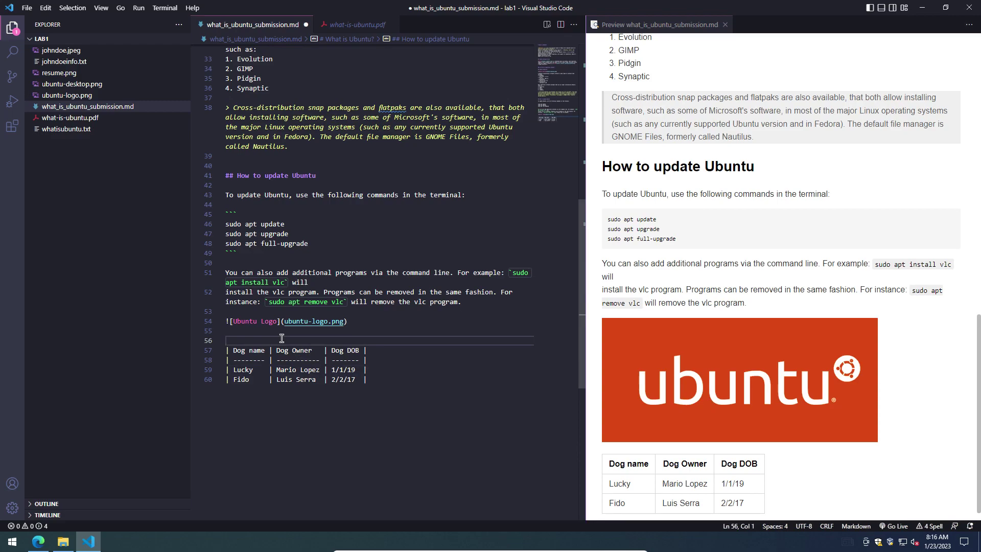
pyautogui.click(238, 394)
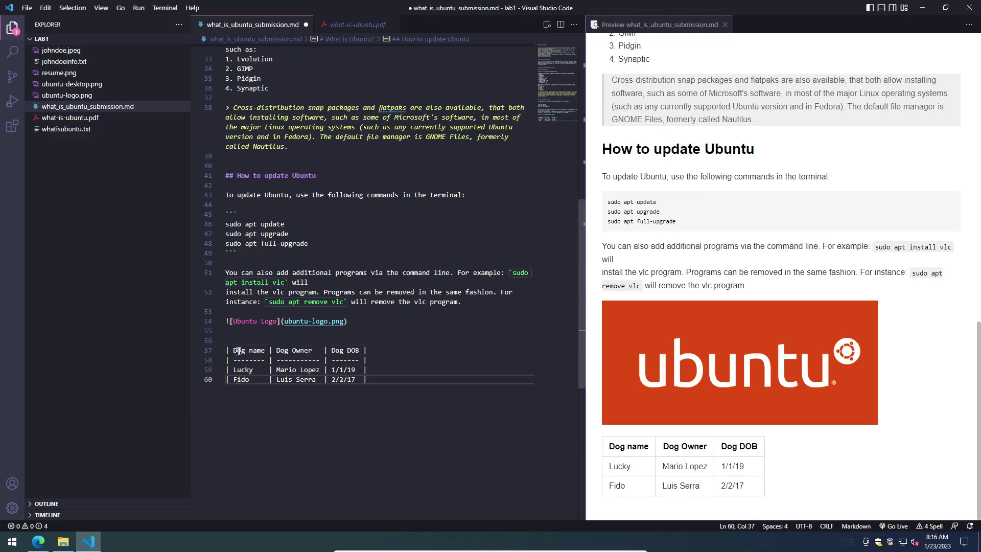
pyautogui.click(240, 339)
pyautogui.press('BackSpace')
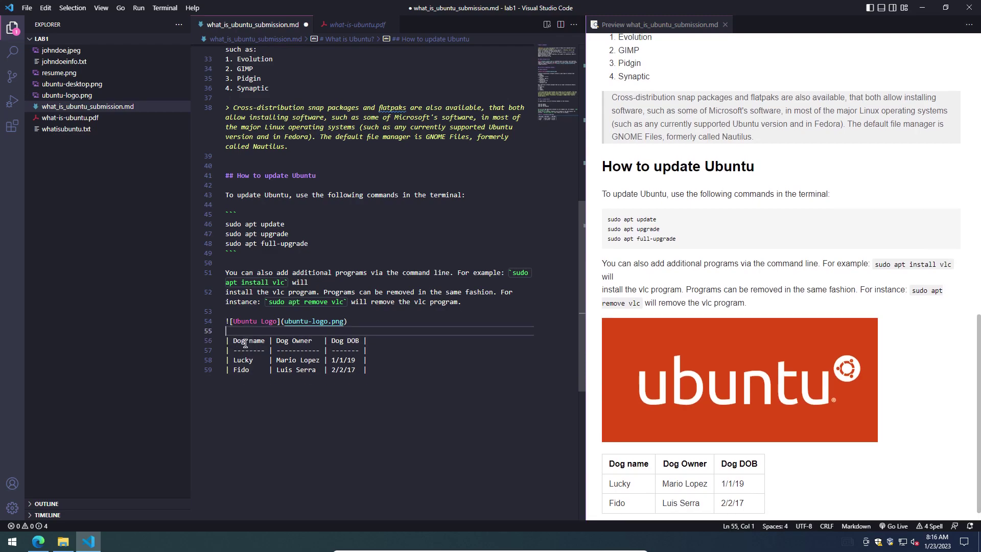
pyautogui.press('BackSpace')
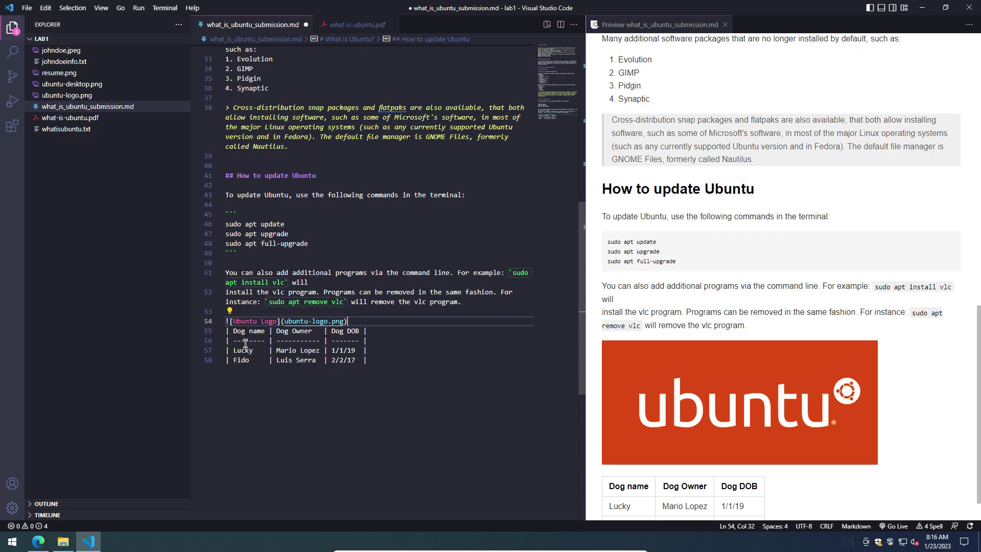
pyautogui.press('Return')
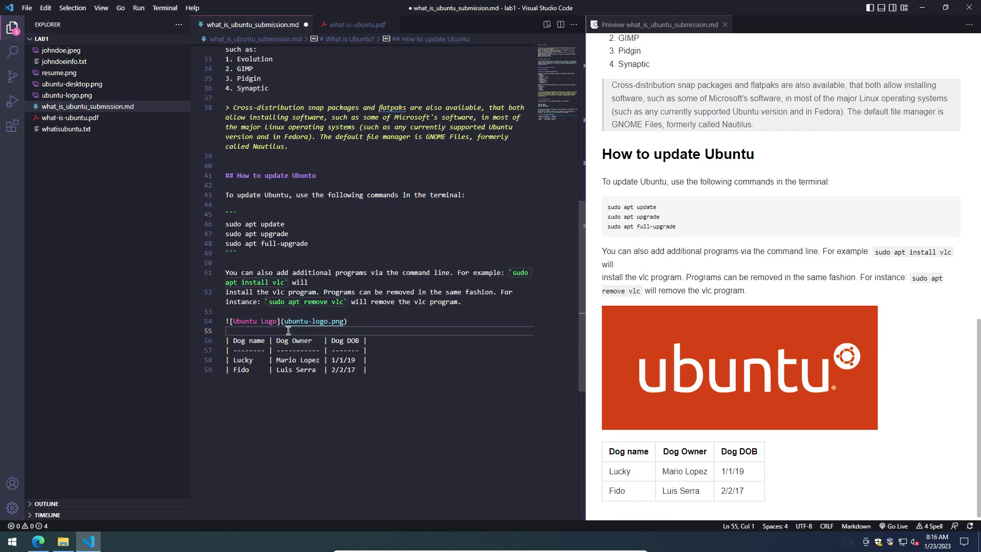
pyautogui.hotkey('ctrl', 's')
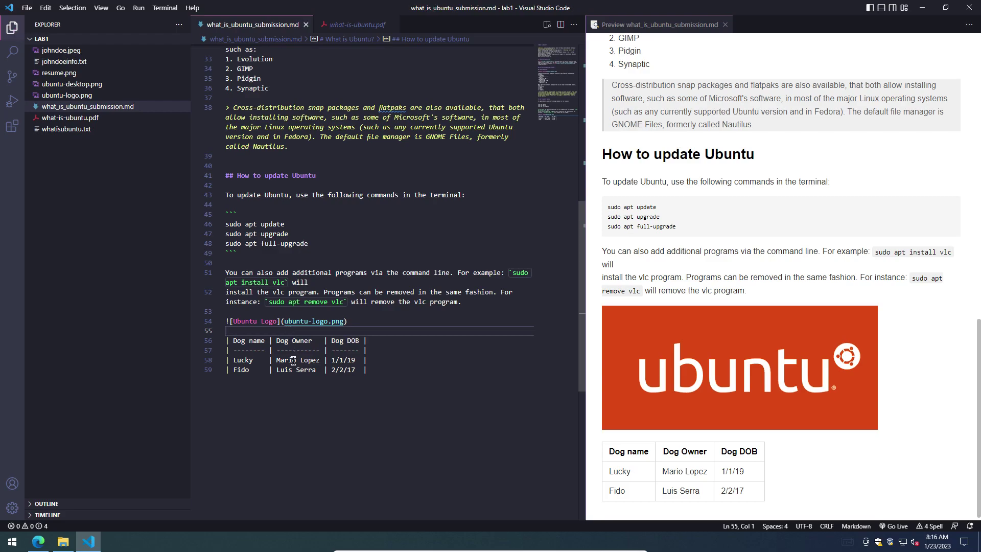
# Step: Delete the entire dog table at the end of the submission
pyautogui.hotkey('ctrl', 'End')
pyautogui.keyDown('shift'); pyautogui.click(222, 335); pyautogui.keyUp('shift')
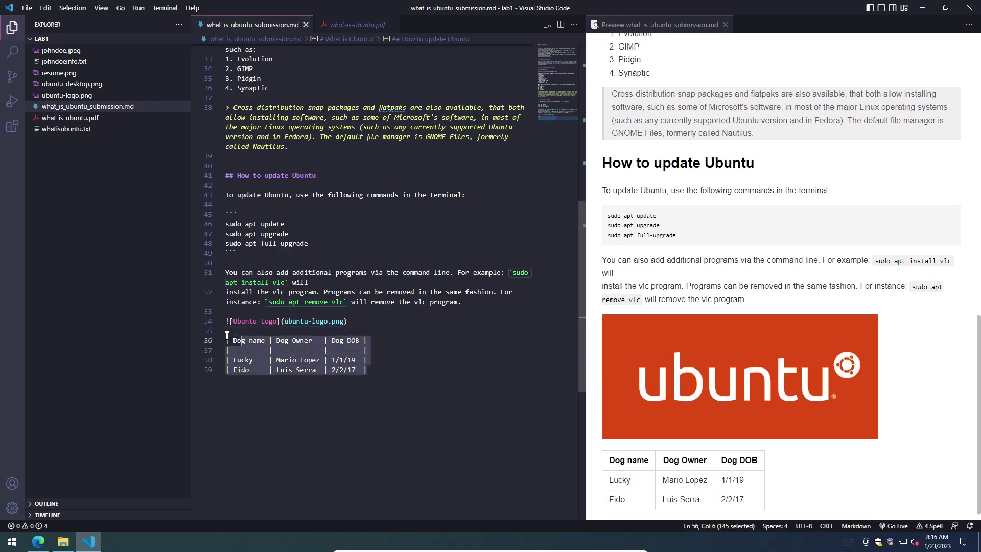
pyautogui.press('BackSpace')
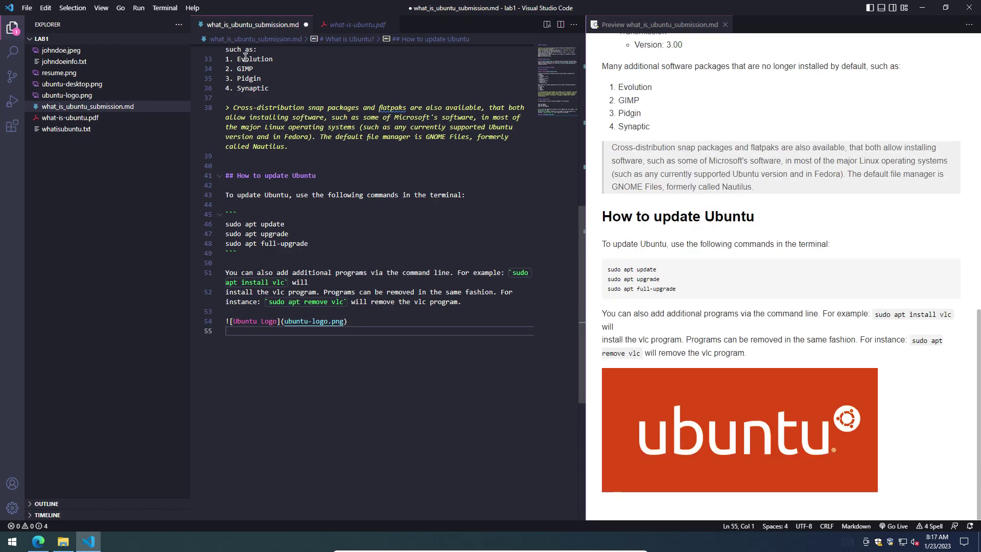
# Step: Copy the supported releases data, including its header line, from whatisubuntu.txt into the submission beneath the Currently supported releases heading
pyautogui.click(68, 130)
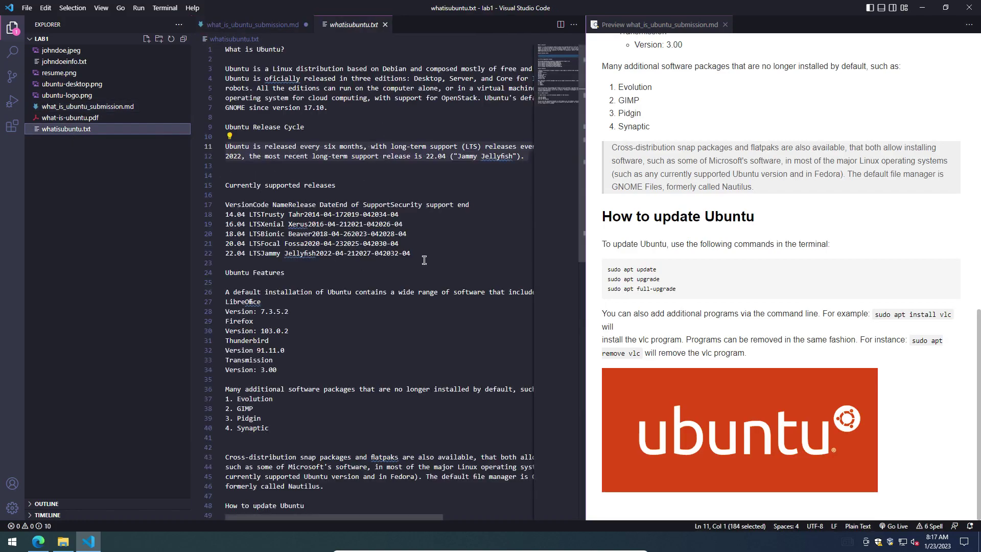
pyautogui.moveTo(410, 253); pyautogui.dragTo(207, 194)
pyautogui.hotkey('ctrl', 'c')
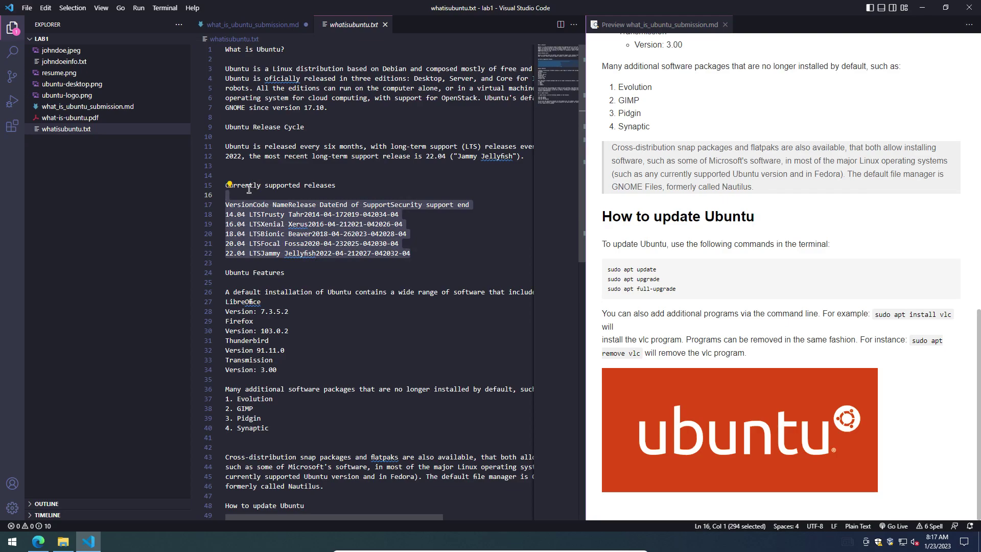
pyautogui.click(260, 28)
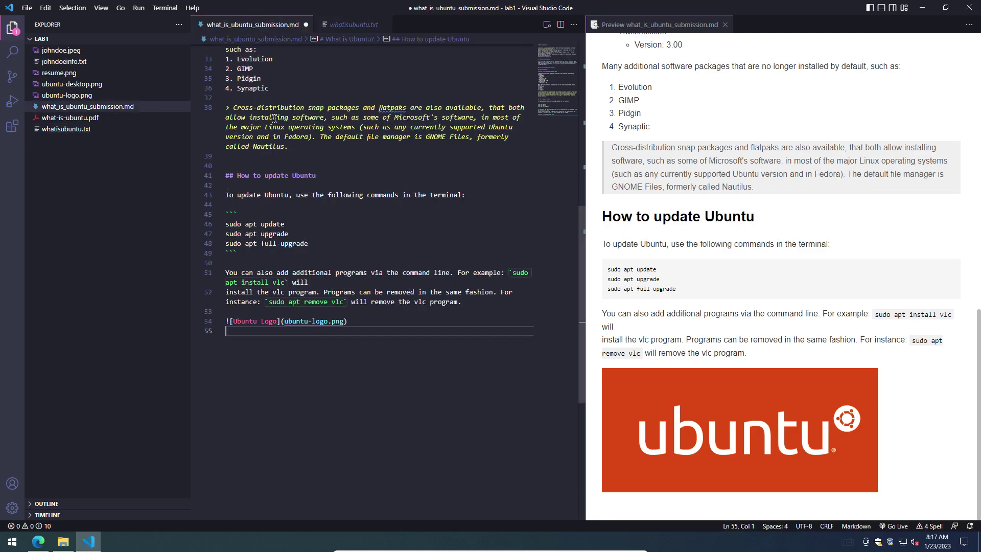
pyautogui.scroll(5, 274, 230)
pyautogui.scroll(2, 276, 236)
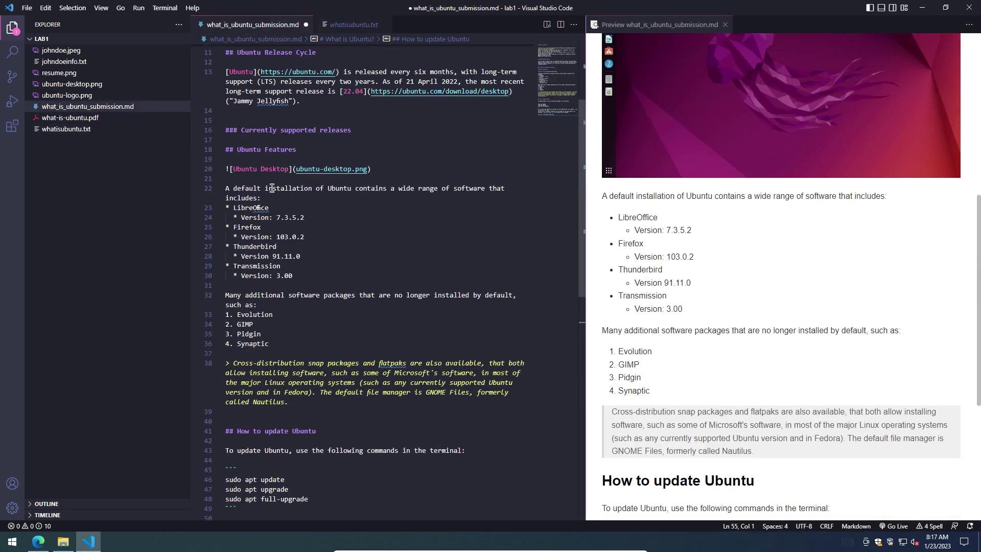
pyautogui.click(366, 141)
pyautogui.press('Return')
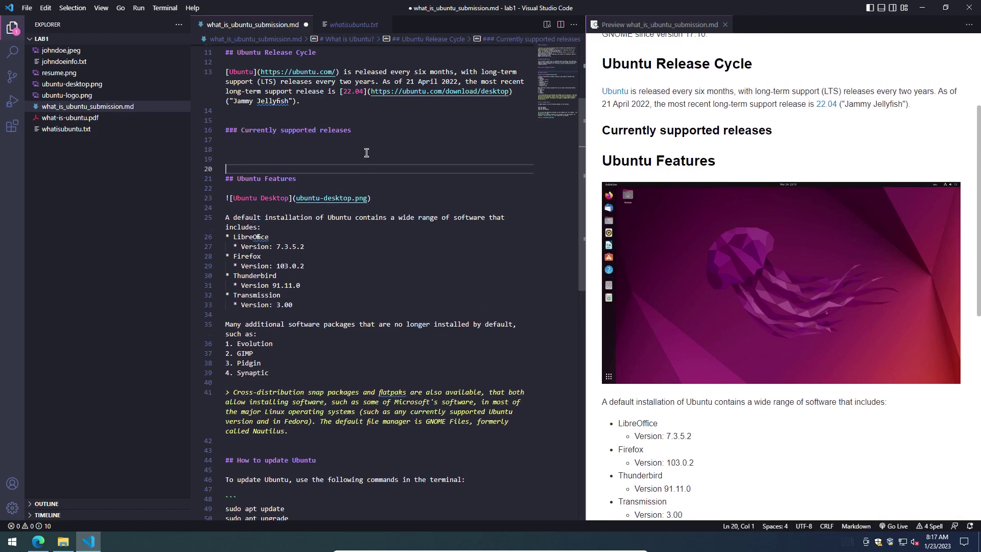
pyautogui.hotkey('ctrl', 'v')
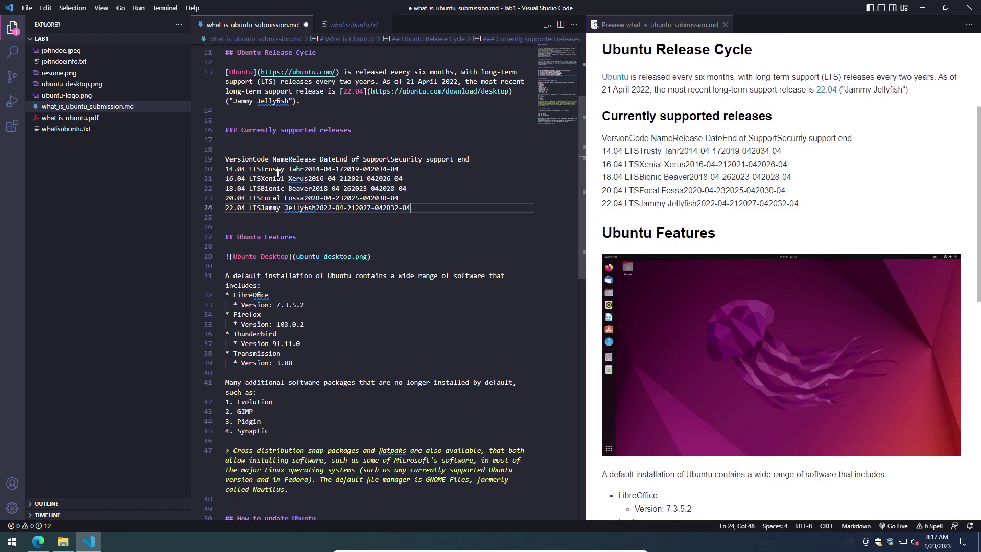
# Step: Put a pipe at the start of the supported releases header line and of each of the five release lines beneath it
pyautogui.click(228, 158)
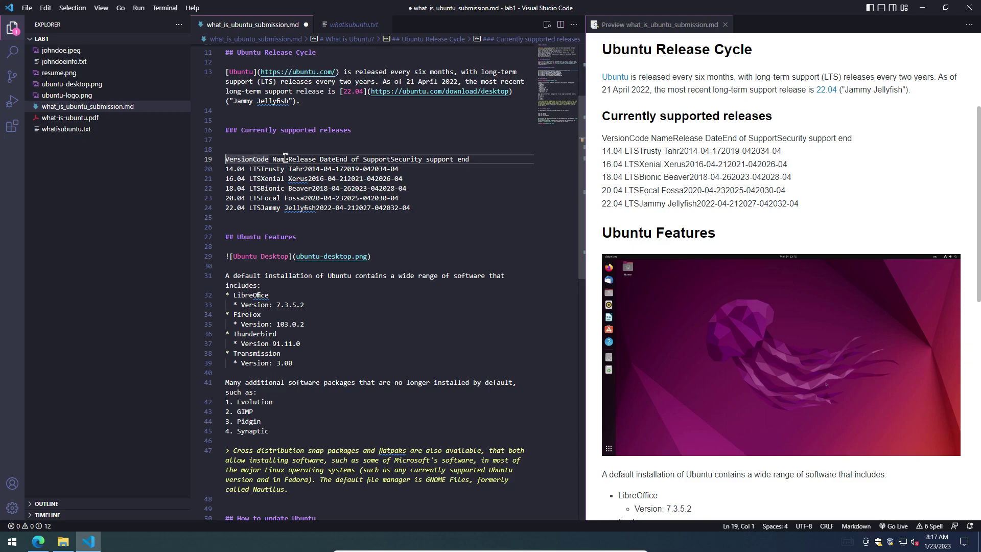
pyautogui.write('|')
pyautogui.press('Down')
pyautogui.press('Home')
pyautogui.write('|')
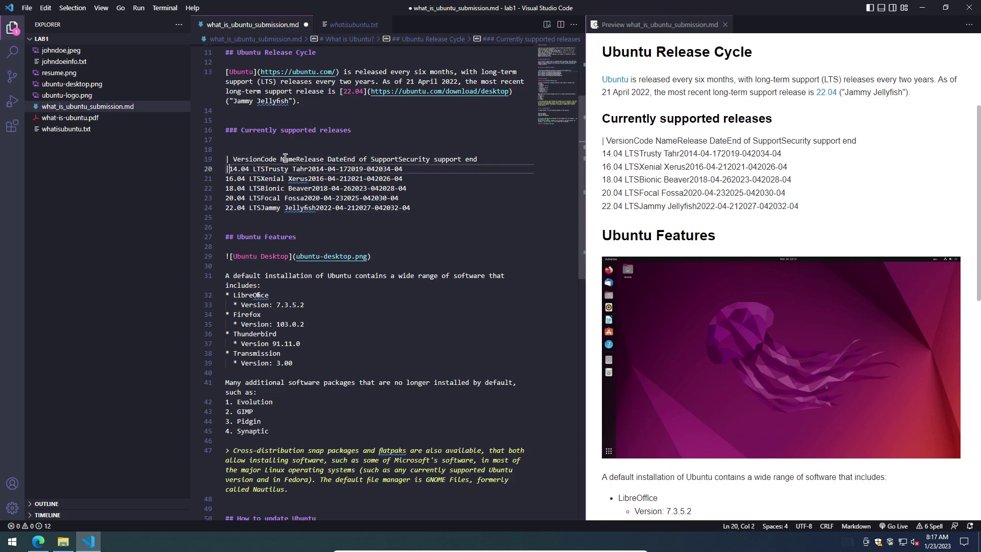
pyautogui.press('Down')
pyautogui.press('Home')
pyautogui.write('|')
pyautogui.press('Down')
pyautogui.press('Home')
pyautogui.write('|')
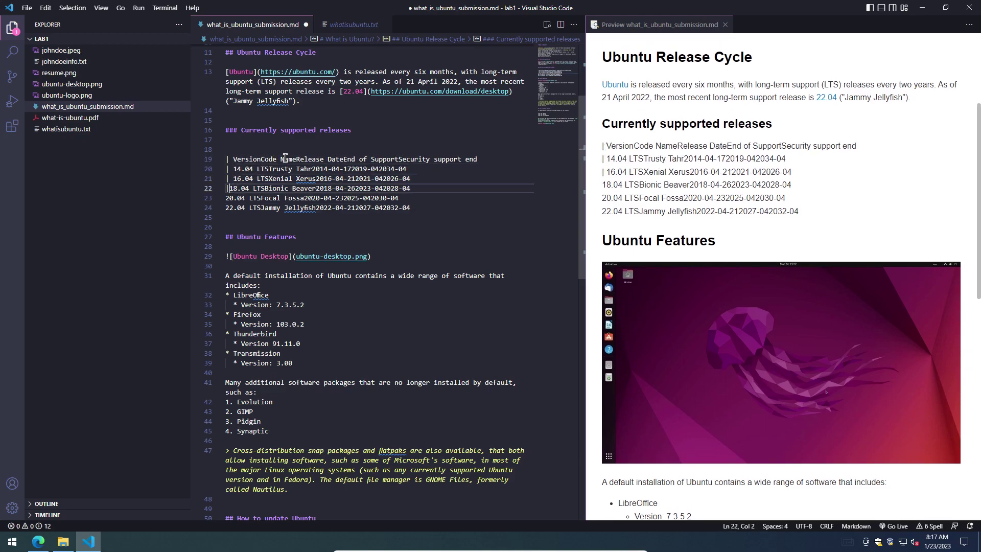
pyautogui.press('Down')
pyautogui.press('Home')
pyautogui.write('|')
pyautogui.press('Down')
pyautogui.press('Home')
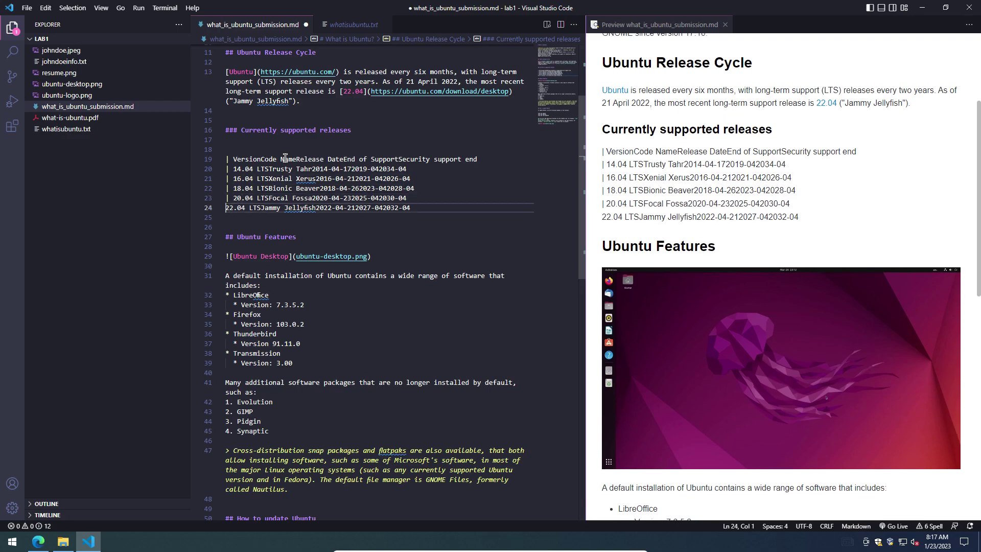
pyautogui.write('|')
# Step: Insert a new line that starts with a pipe between the header line and the 14.04 LTS line
pyautogui.press('Up')
pyautogui.press('Up')
pyautogui.press('Up')
pyautogui.press('Up')
pyautogui.press('Home')
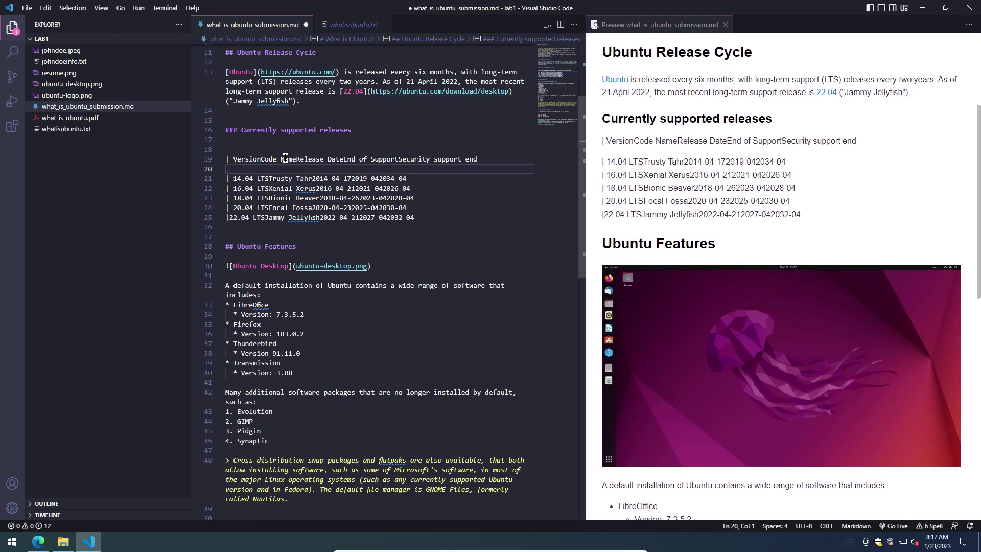
pyautogui.press('Up')
pyautogui.press('End')
pyautogui.write('|')
pyautogui.press('BackSpace')
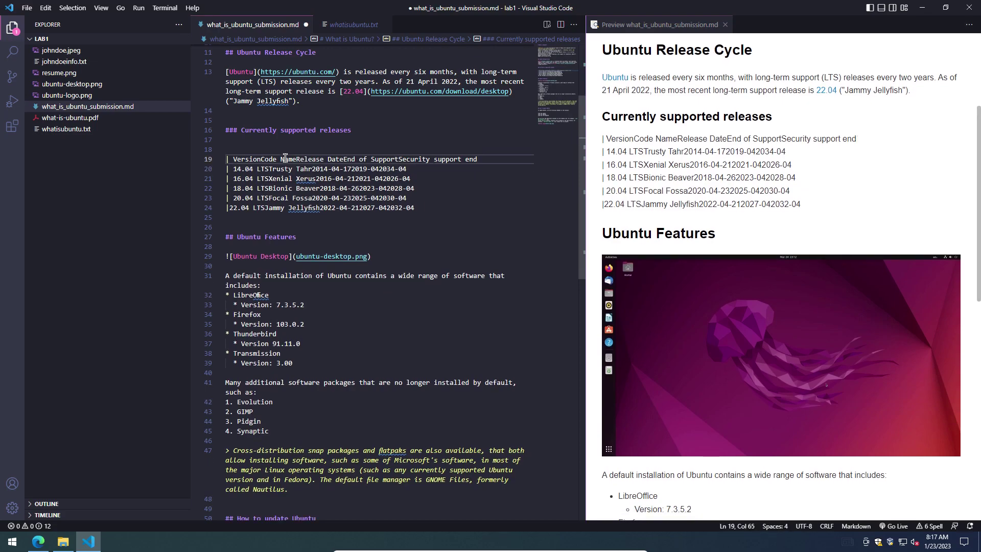
pyautogui.press('Return')
pyautogui.write('|')
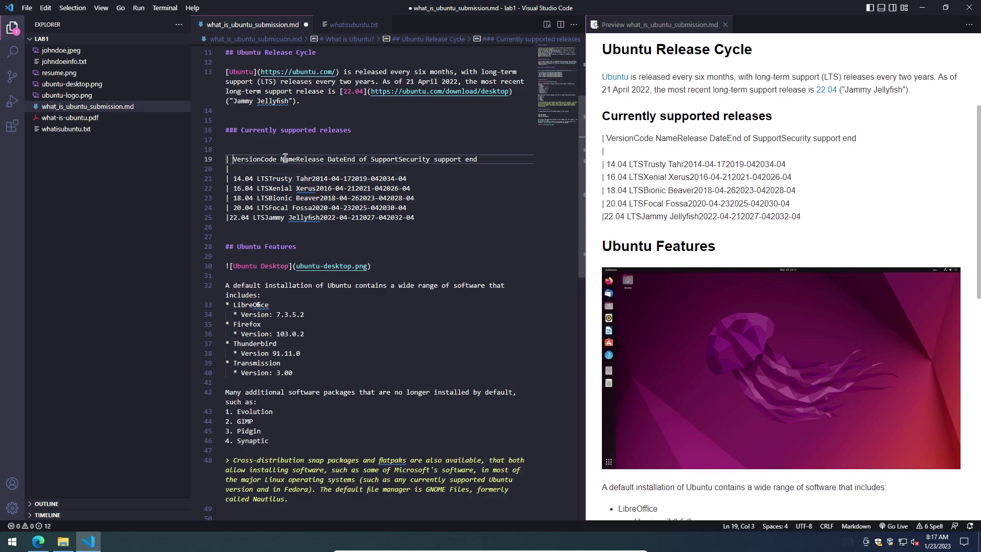
pyautogui.click(285, 159)
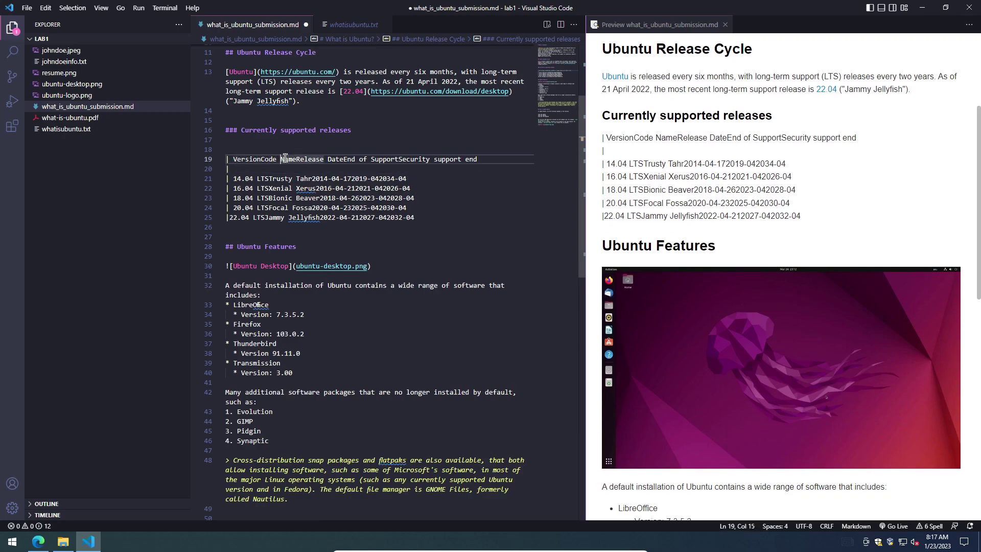
pyautogui.write('|')
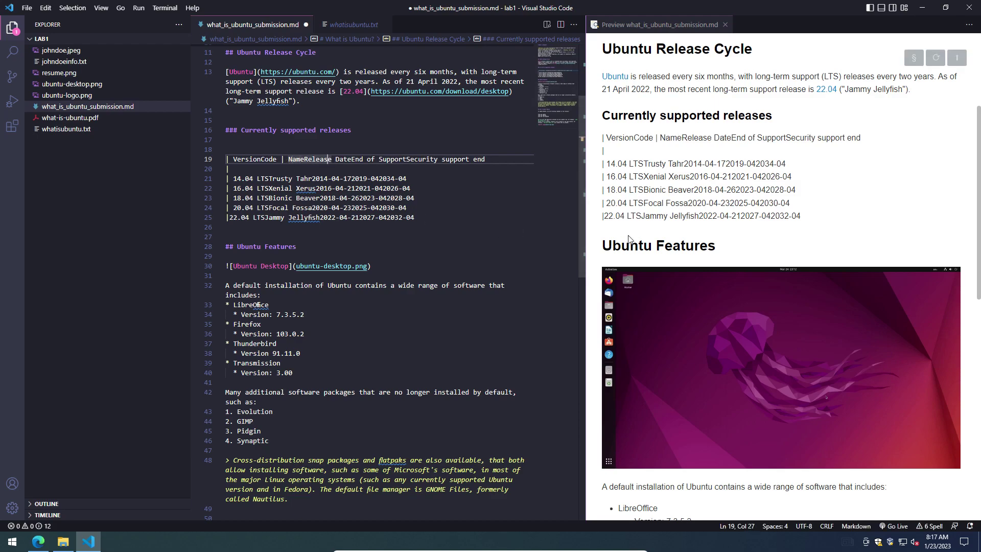
pyautogui.press('Right')
pyautogui.press('Right')
pyautogui.press('Right')
pyautogui.press('Right')
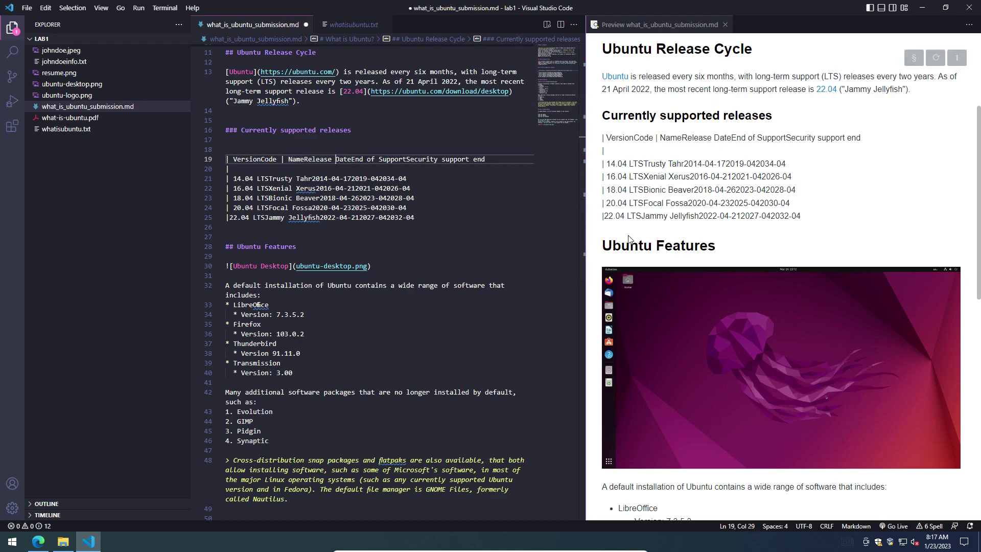
pyautogui.press('Left')
pyautogui.hotkey('ctrl', 'Left')
pyautogui.press('BackSpace')
pyautogui.press('BackSpace')
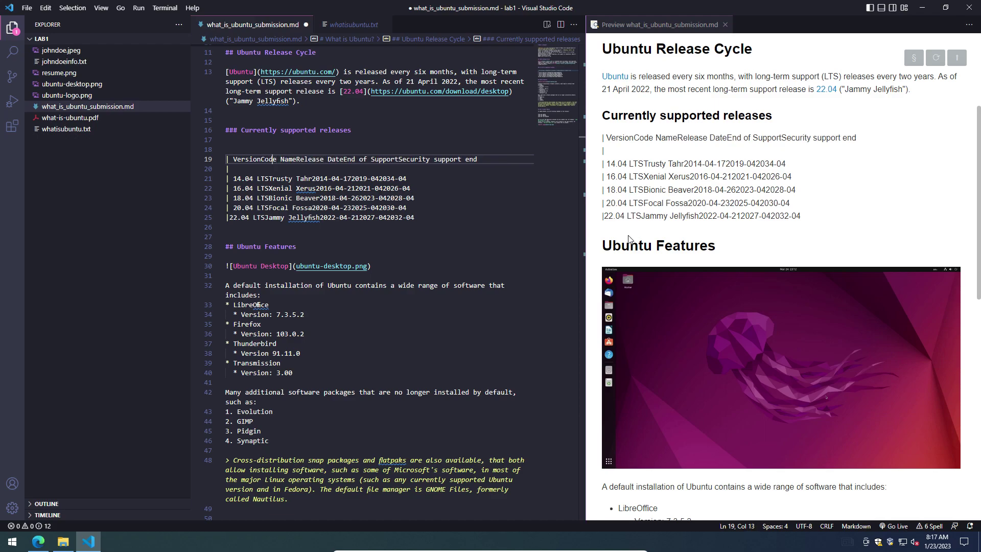
# Step: Separate Version and Code with a space and insert a pipe between Name and Release in the header line
pyautogui.press('Right')
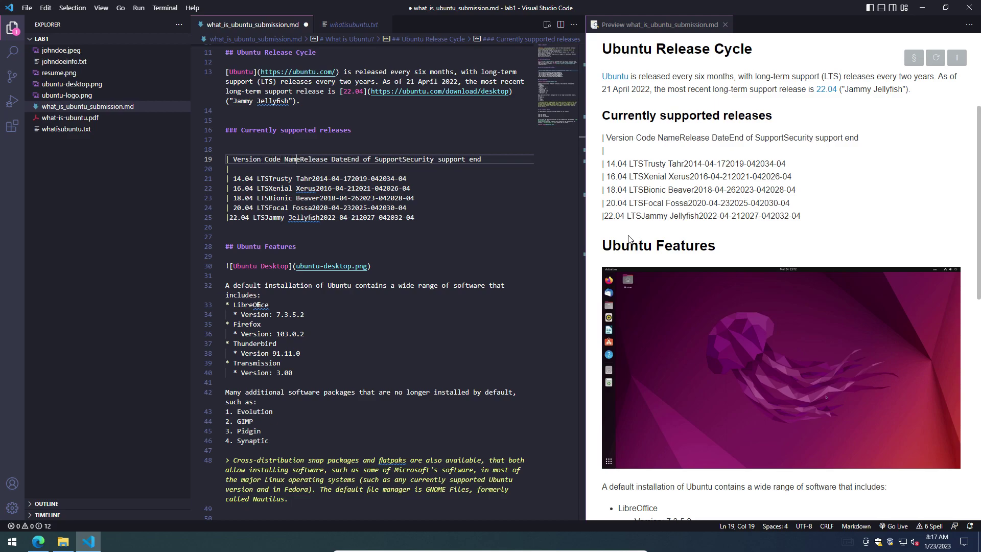
pyautogui.press('Right')
pyautogui.write('|')
# Step: Divide Release Date, End of Support and Security support end with pipes in the header line, and close the line with a pipe
pyautogui.press('Right')
pyautogui.press('Right')
pyautogui.press('Right')
pyautogui.press('Right')
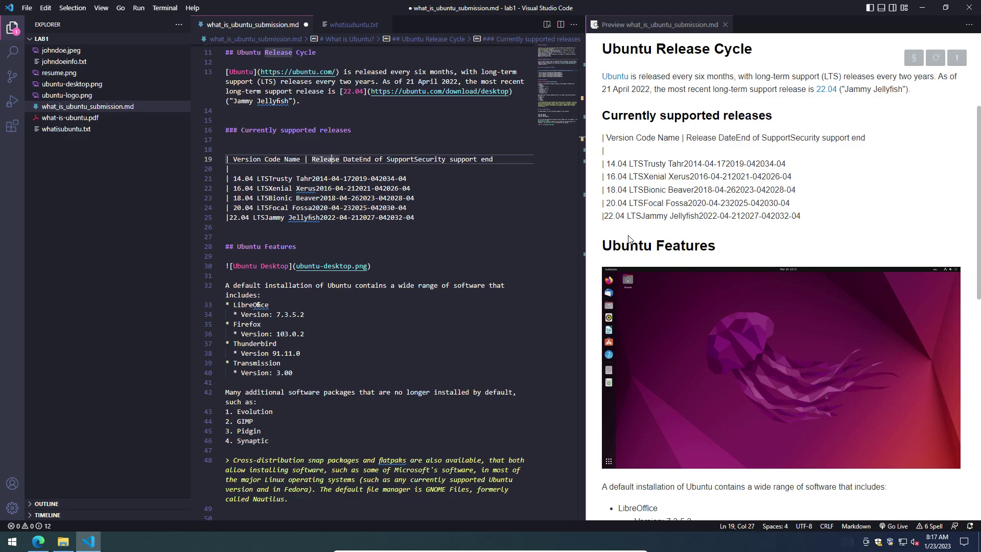
pyautogui.press('Right')
pyautogui.press('Right')
pyautogui.press('Right')
pyautogui.press('Right')
pyautogui.press('Right')
pyautogui.write('|')
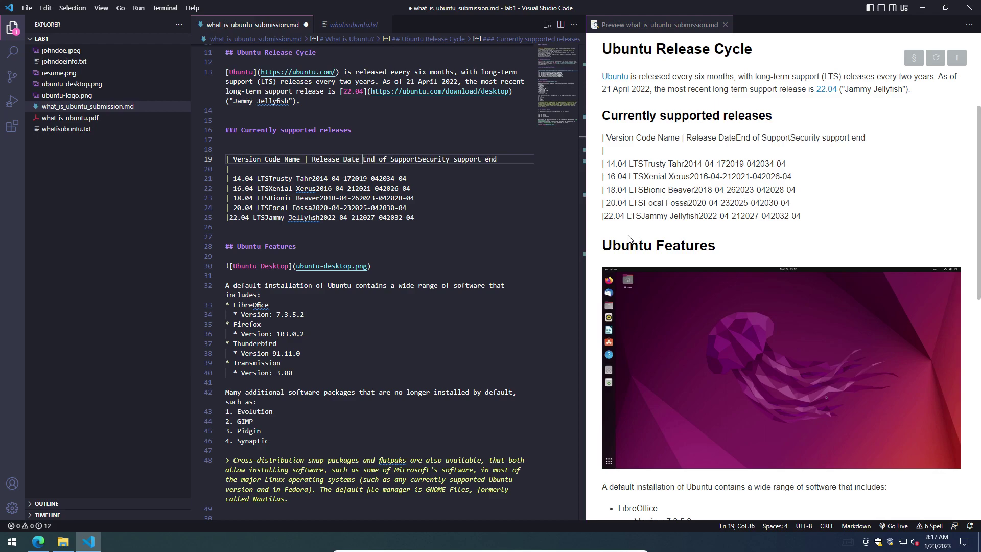
pyautogui.press('Right')
pyautogui.write('|')
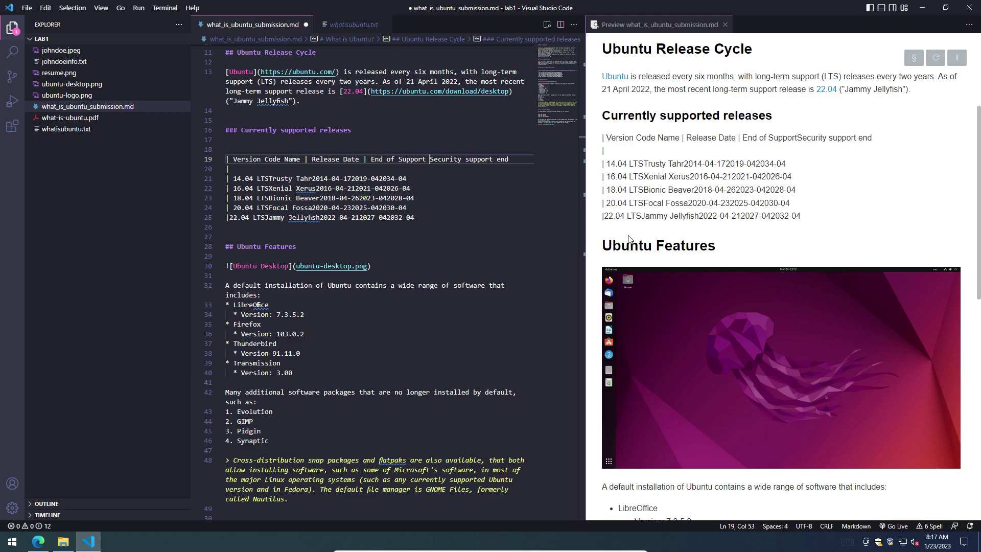
pyautogui.hotkey('ctrl', 'Right')
pyautogui.press('End')
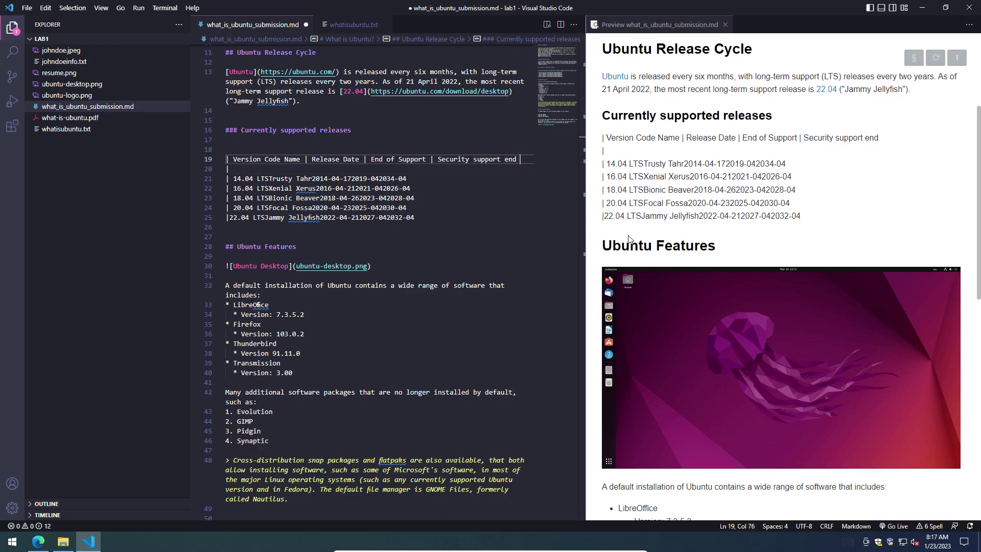
pyautogui.write('|')
# Step: Complete the separator row beneath the header with dashes for four columns, divided and closed by pipes
pyautogui.press('Down')
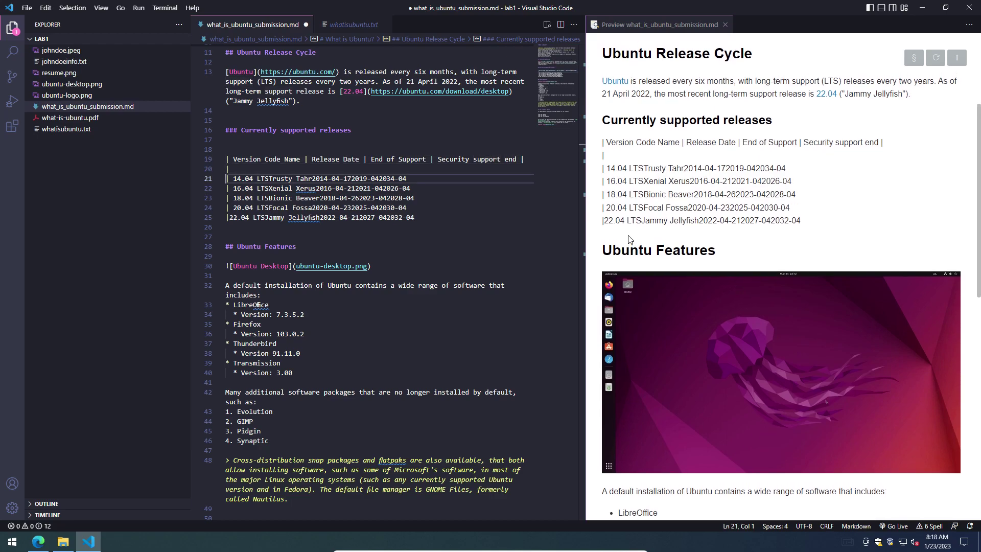
pyautogui.press('BackSpace')
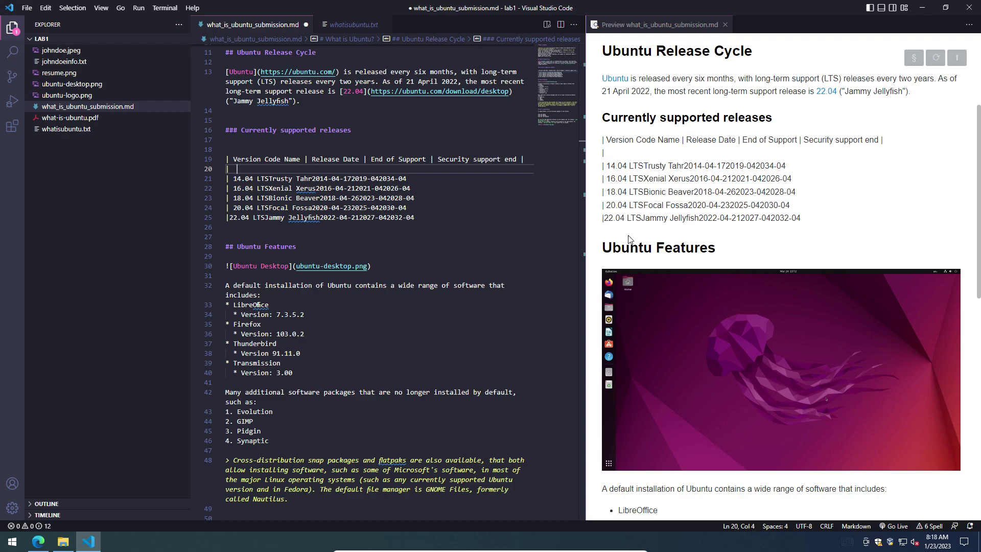
pyautogui.write('---------------- | ------------ | -------------- | ------------------')
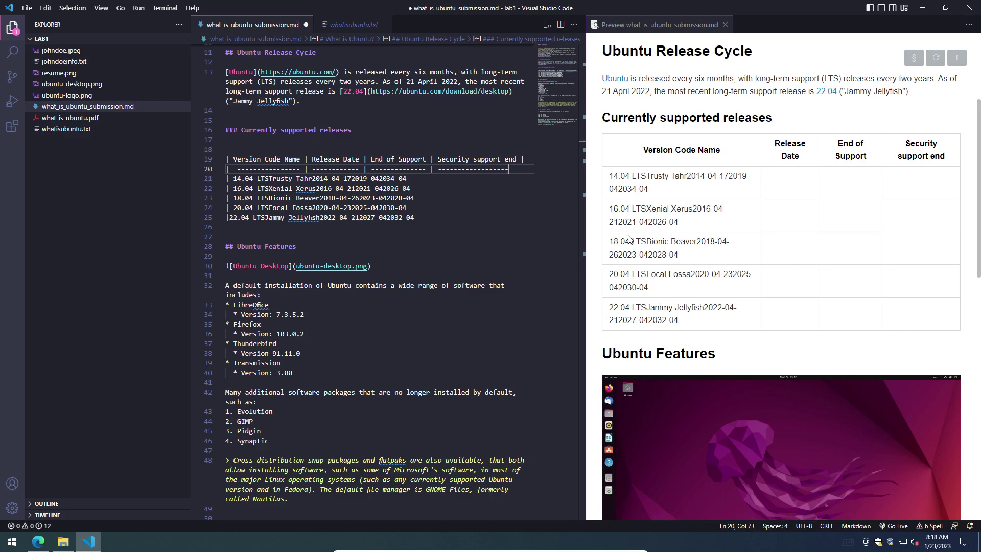
pyautogui.write(' |')
pyautogui.press('Up')
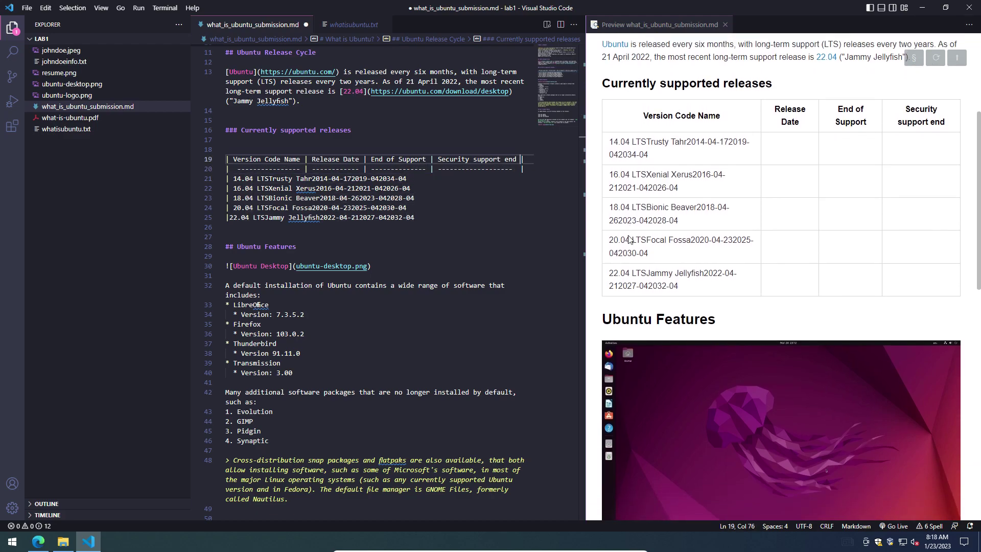
pyautogui.press('Left')
pyautogui.press('Left')
pyautogui.press('Left')
pyautogui.press('Left')
pyautogui.press('Left')
pyautogui.press('Left')
pyautogui.press('Left')
pyautogui.press('Left')
pyautogui.press('Left')
pyautogui.press('Left')
pyautogui.press('Left')
pyautogui.press('Left')
pyautogui.press('Left')
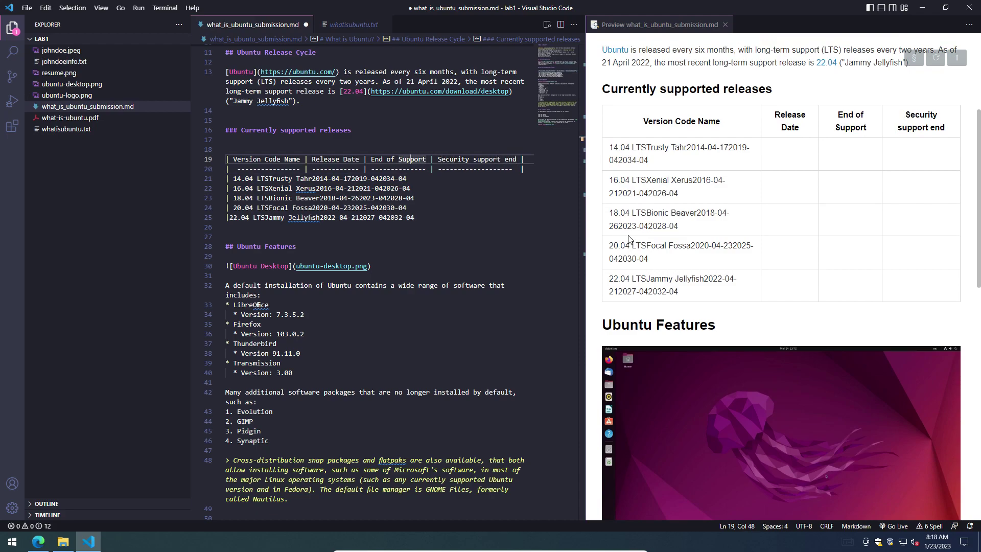
pyautogui.click(406, 176)
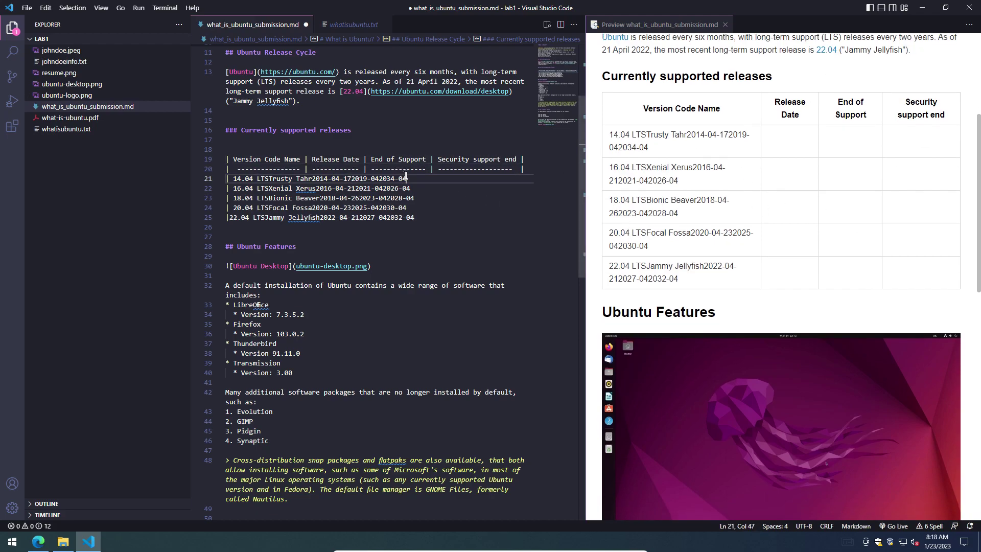
pyautogui.press('Left')
pyautogui.press('Left')
pyautogui.press('Left')
pyautogui.press('Left')
pyautogui.press('Left')
pyautogui.press('Left')
pyautogui.press('Left')
pyautogui.press('Left')
pyautogui.press('Left')
pyautogui.press('Left')
pyautogui.press('Left')
pyautogui.press('Left')
pyautogui.press('Left')
pyautogui.press('Left')
pyautogui.press('Left')
pyautogui.press('Left')
pyautogui.press('Left')
pyautogui.press('Left')
pyautogui.press('Left')
pyautogui.press('Up')
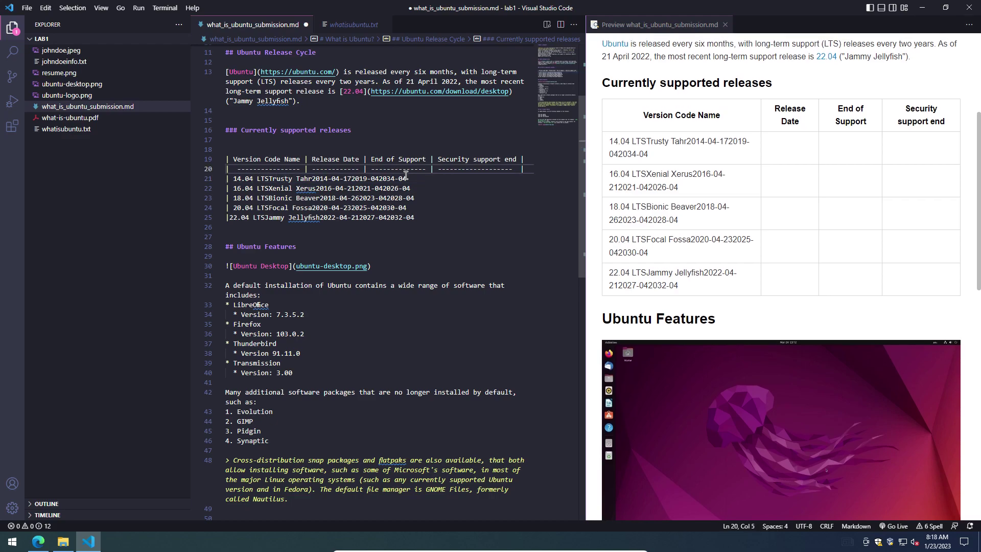
pyautogui.press('Down')
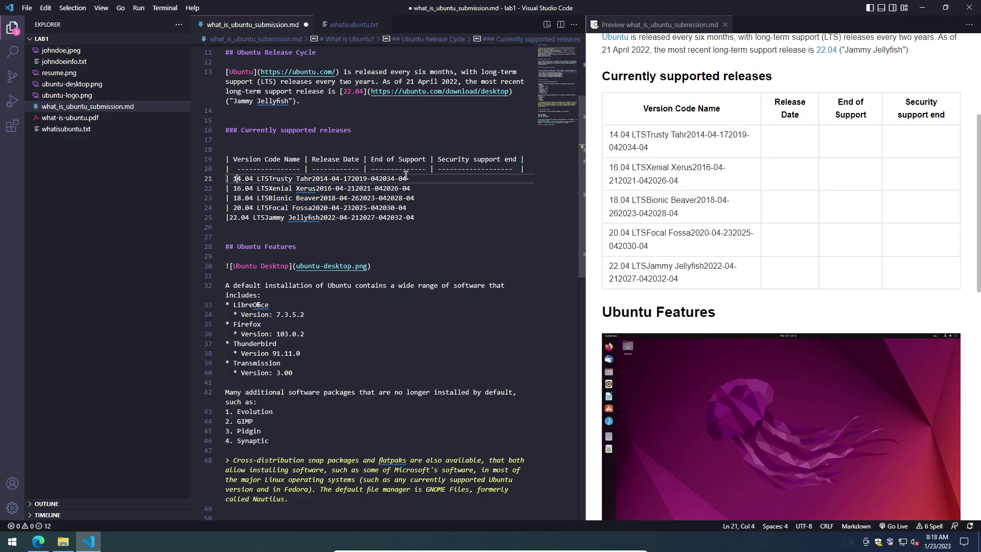
# Step: Close the submission preview and examine the columns of the Currently supported releases table in what-is-ubuntu.pdf
pyautogui.click(70, 117)
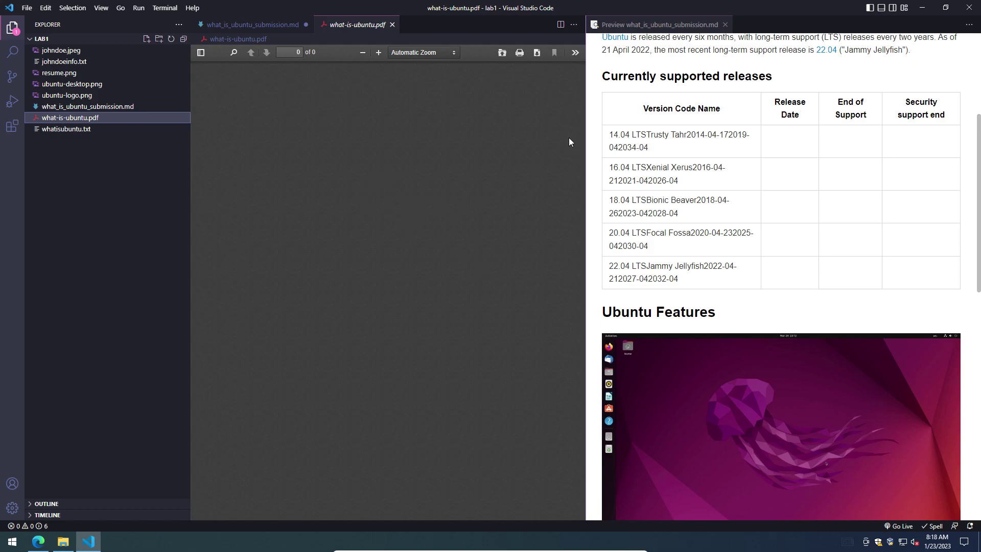
pyautogui.click(724, 24)
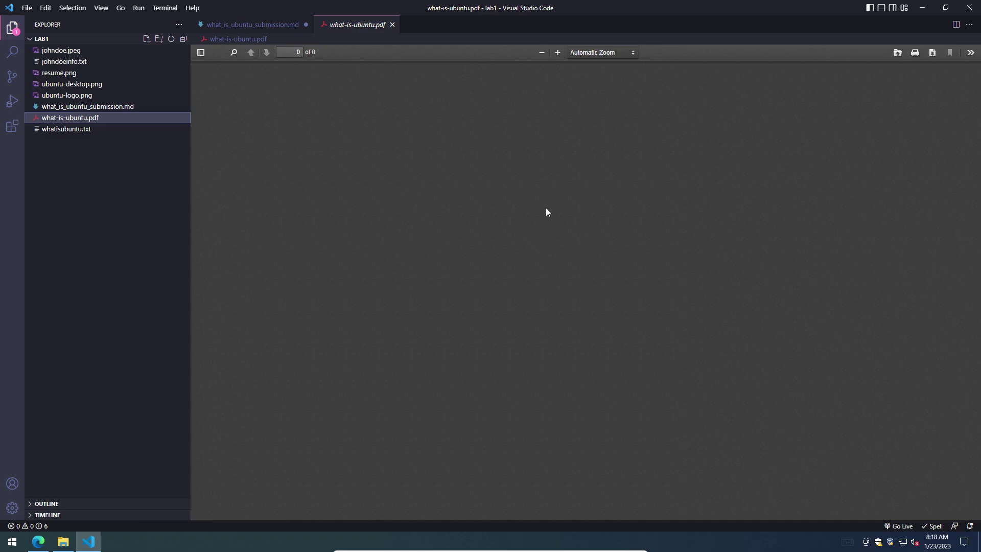
pyautogui.click(96, 118)
pyautogui.click(285, 25)
pyautogui.click(356, 25)
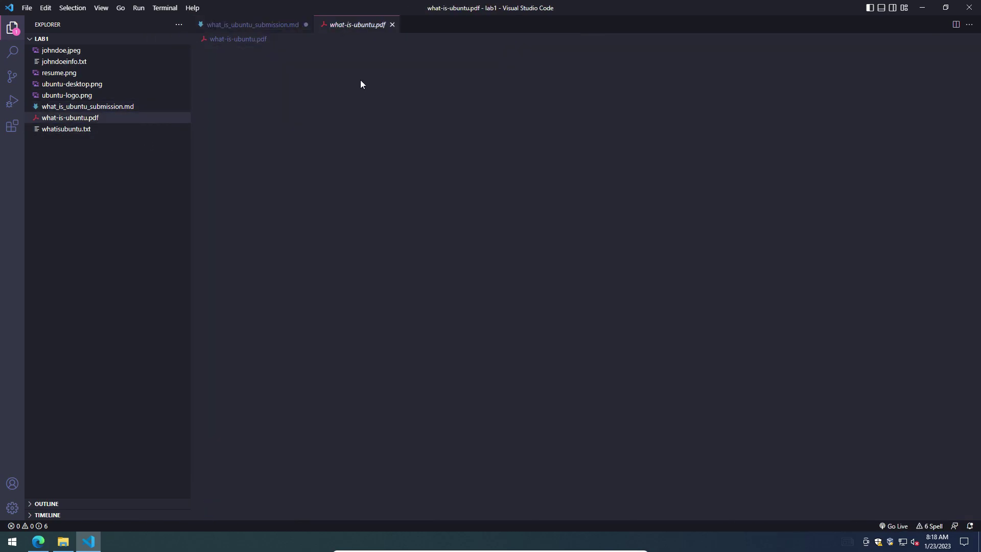
pyautogui.scroll(4, 505, 286)
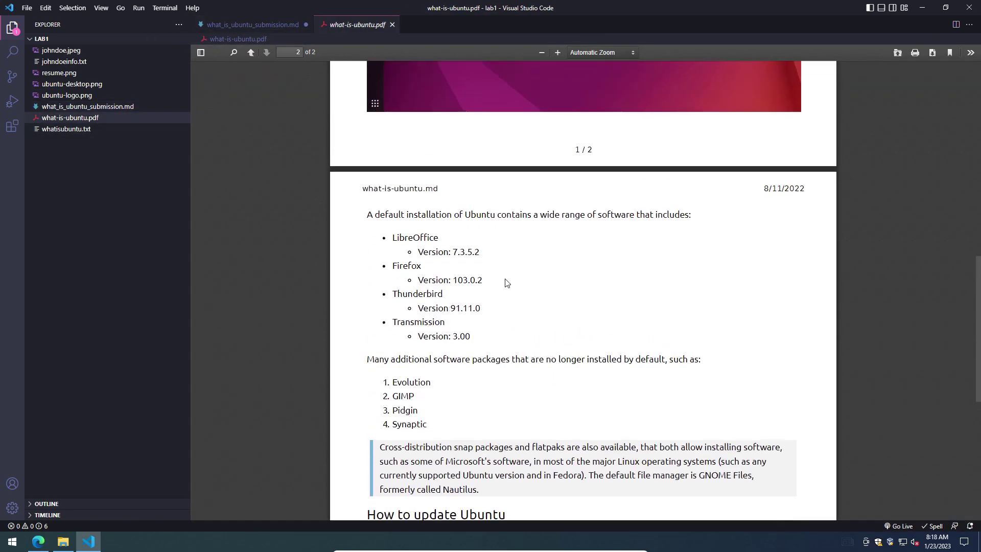
pyautogui.scroll(12, 507, 282)
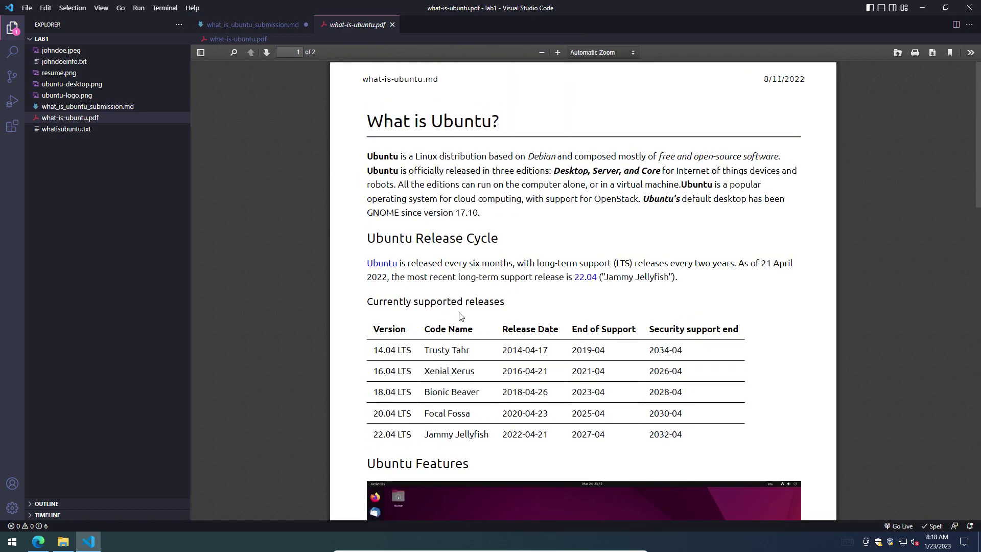
# Step: Split Version and Code Name into separate columns in the submission's header and separator rows, and reopen the Markdown preview beside it
pyautogui.click(267, 25)
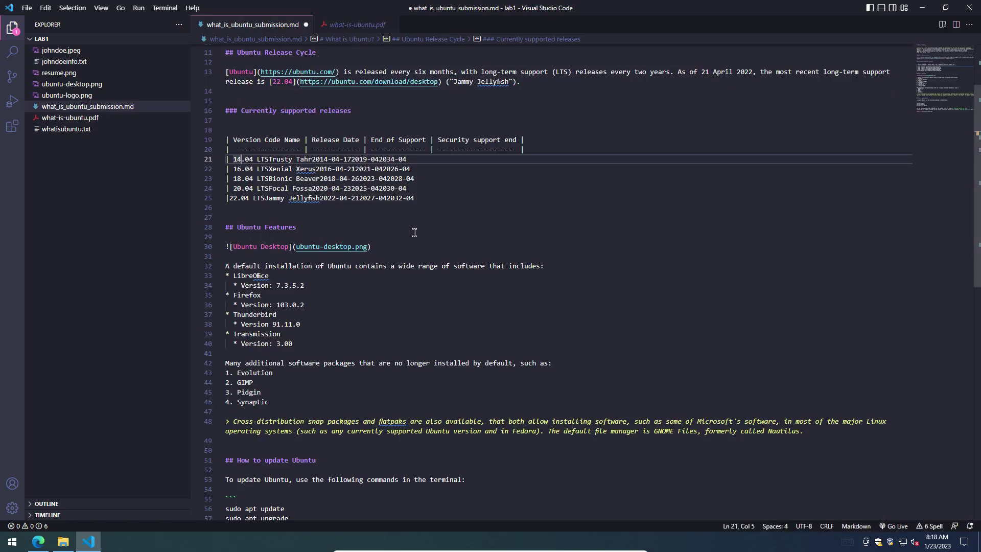
pyautogui.click(266, 140)
pyautogui.write('|')
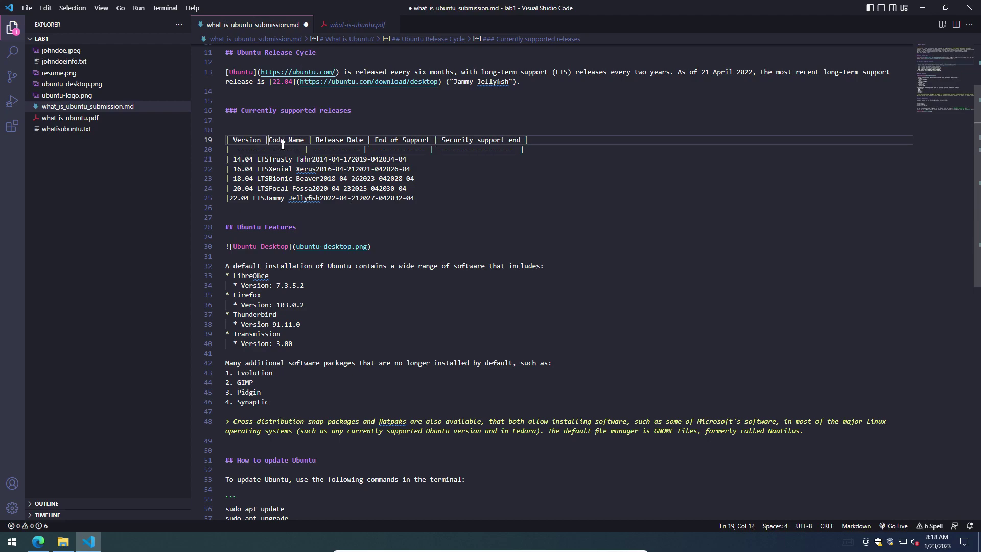
pyautogui.press('Down')
pyautogui.write('|')
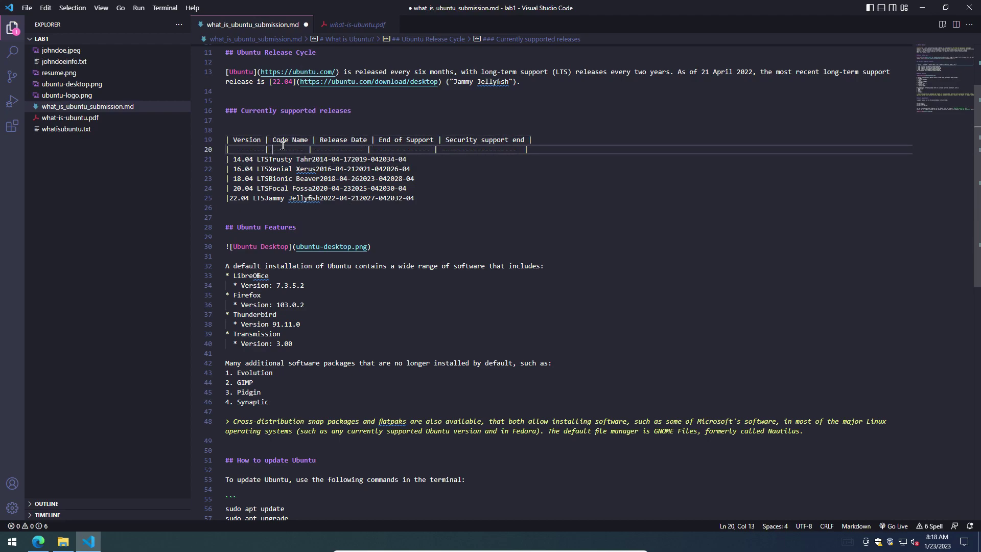
pyautogui.press('Down')
pyautogui.hotkey('ctrl', 'Left')
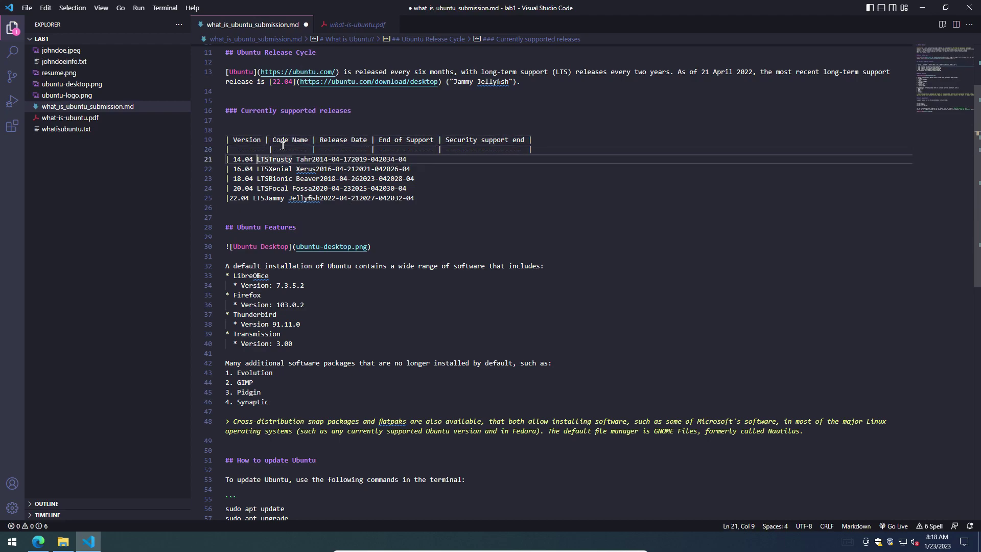
pyautogui.rightClick(551, 198)
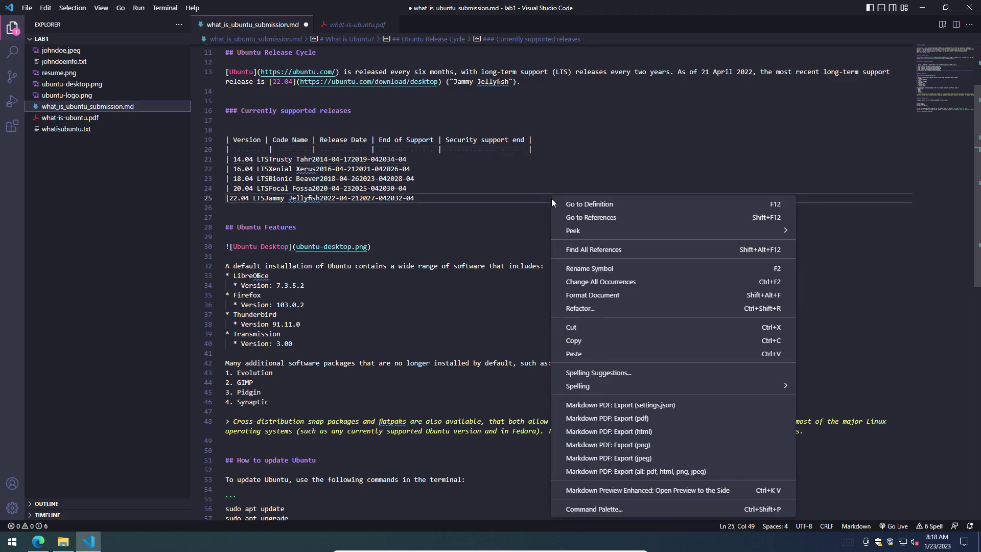
pyautogui.click(610, 490)
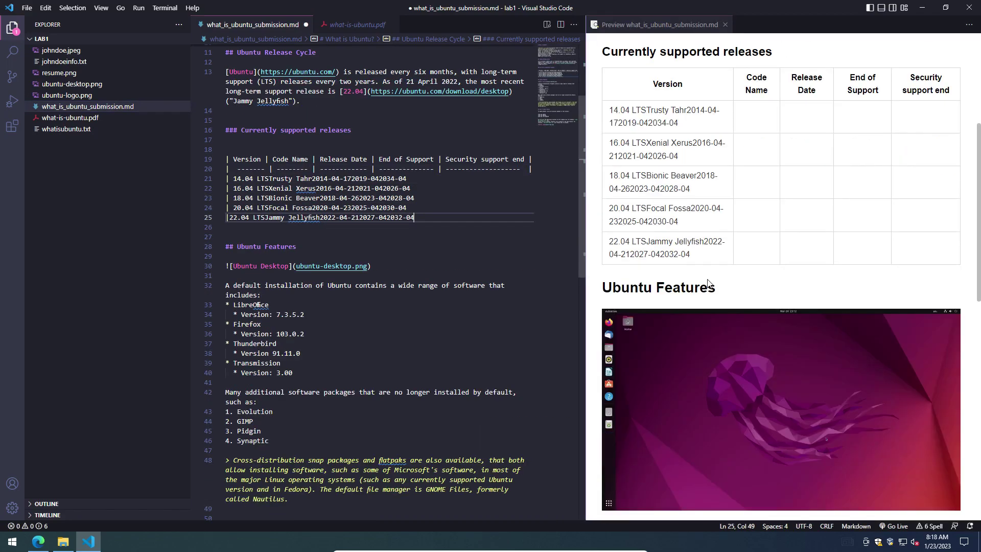
# Step: Insert a pipe directly after the version number in each of the five release rows, from 14.04 to 22.04
pyautogui.scroll(3, 687, 230)
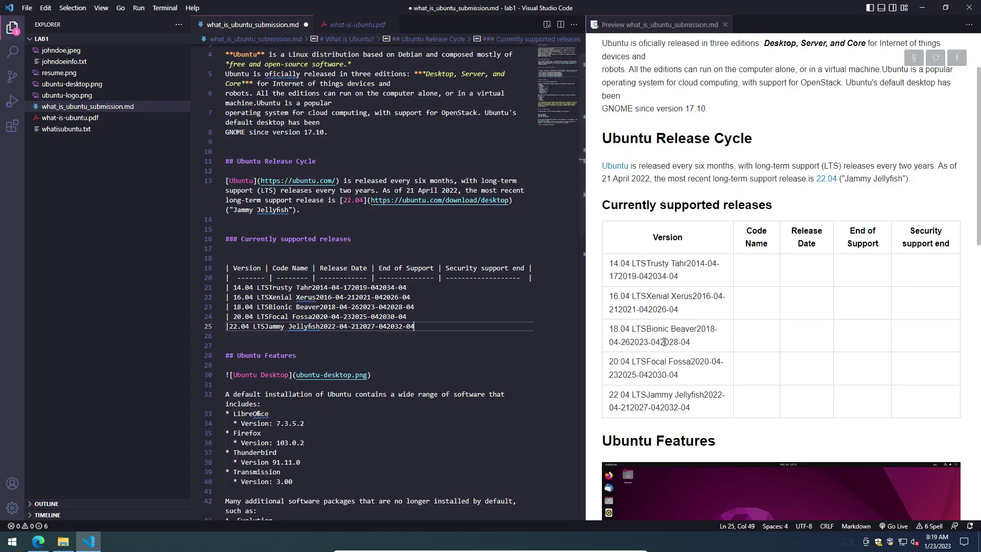
pyautogui.click(256, 287)
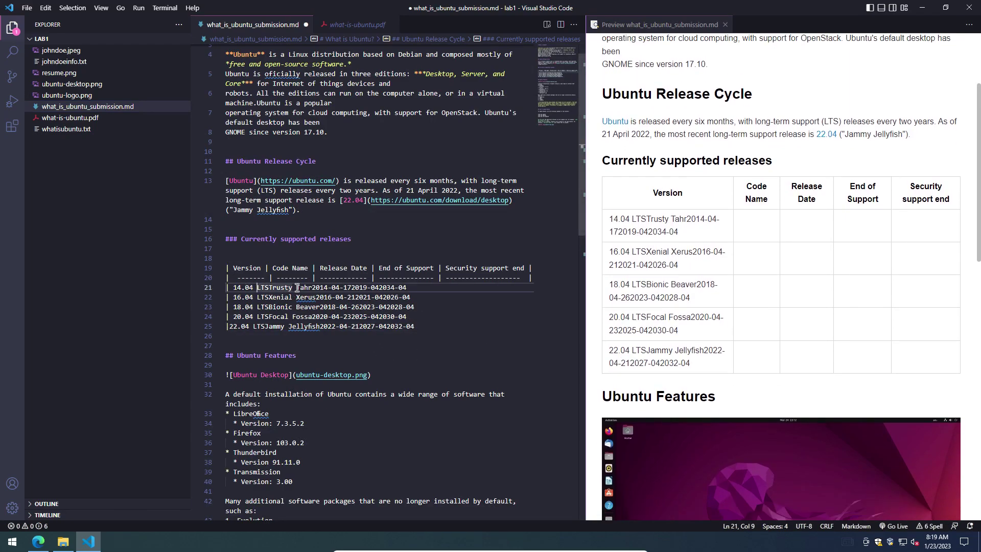
pyautogui.write('|')
pyautogui.press('Down')
pyautogui.press('Left')
pyautogui.press('Left')
pyautogui.write('|')
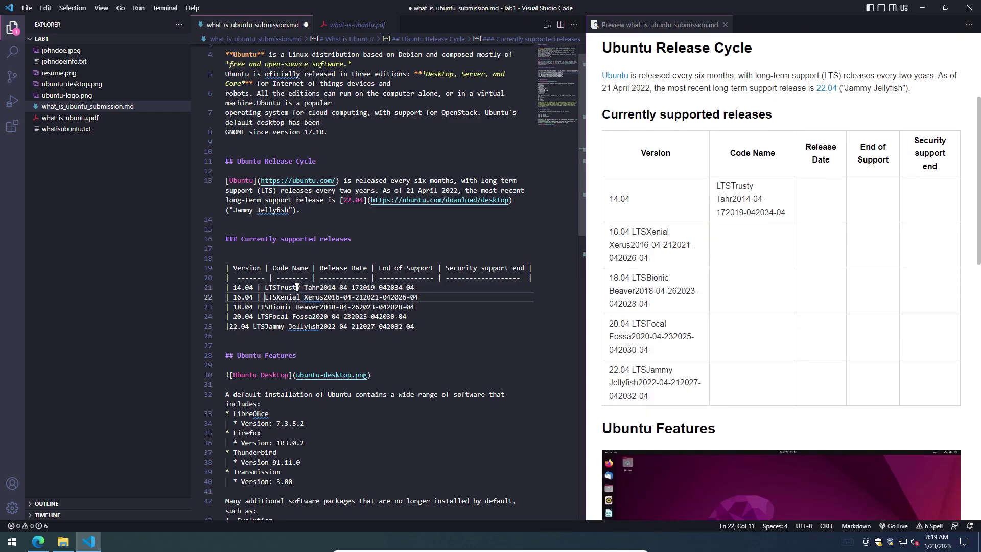
pyautogui.press('Down')
pyautogui.press('Left')
pyautogui.press('Left')
pyautogui.write('|')
pyautogui.press('Down')
pyautogui.press('Left')
pyautogui.press('Left')
pyautogui.write('|')
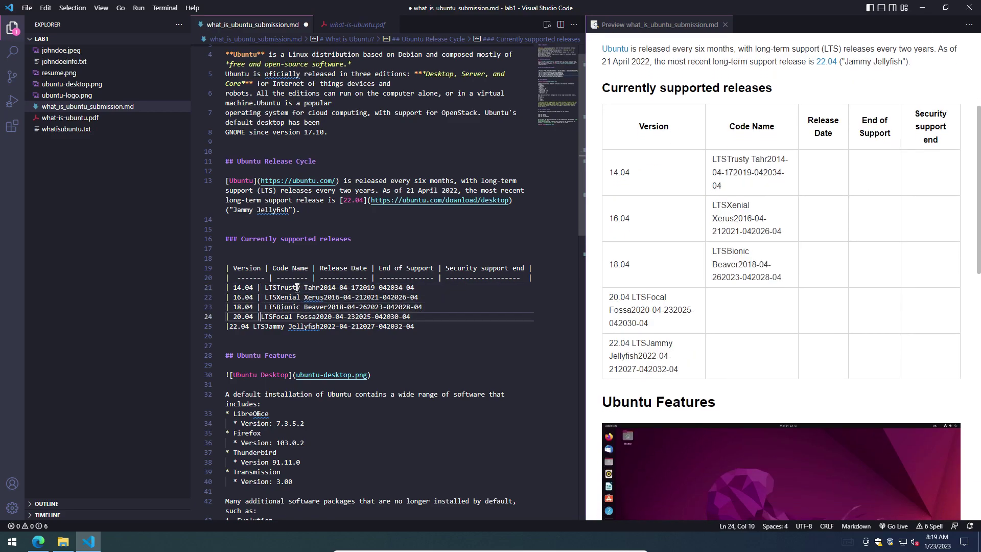
pyautogui.press('Down')
pyautogui.press('Left')
pyautogui.press('Left')
pyautogui.press('Left')
pyautogui.write('|')
# Step: Add a space between the opening pipe and 22.04 in the last table row
pyautogui.press('Left')
pyautogui.press('Left')
pyautogui.press('Left')
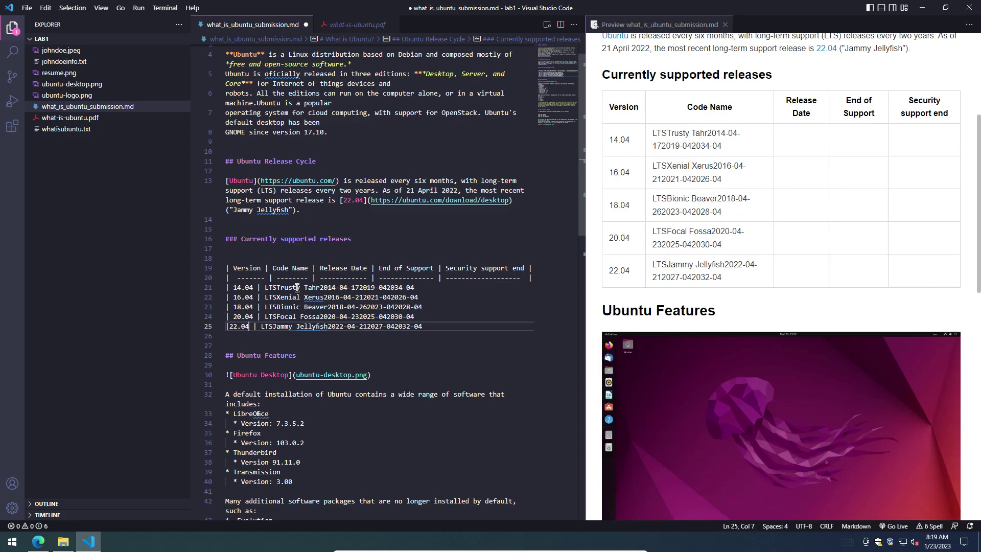
pyautogui.press('Left')
pyautogui.press('Left')
pyautogui.press('Up')
# Step: Move the pipe in the 14.04 row behind LTS, so that it divides 14.04 LTS from Trusty Tahr
pyautogui.press('Right')
pyautogui.press('Right')
pyautogui.press('Right')
pyautogui.press('Right')
pyautogui.press('Right')
pyautogui.press('Right')
pyautogui.press('Right')
pyautogui.press('Right')
pyautogui.press('Right')
pyautogui.press('Right')
pyautogui.press('Right')
pyautogui.press('Right')
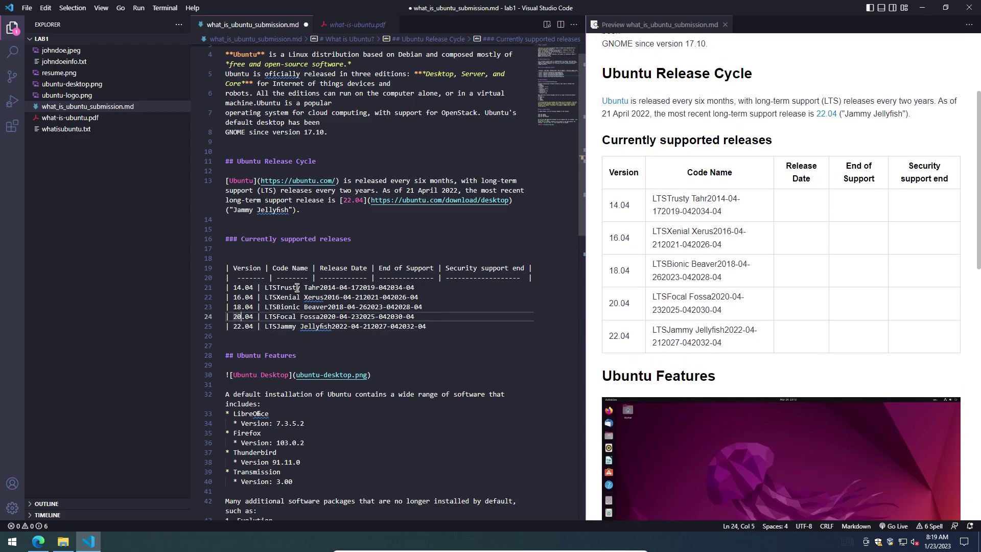
pyautogui.press('Up')
pyautogui.press('Up')
pyautogui.press('Up')
pyautogui.press('Left')
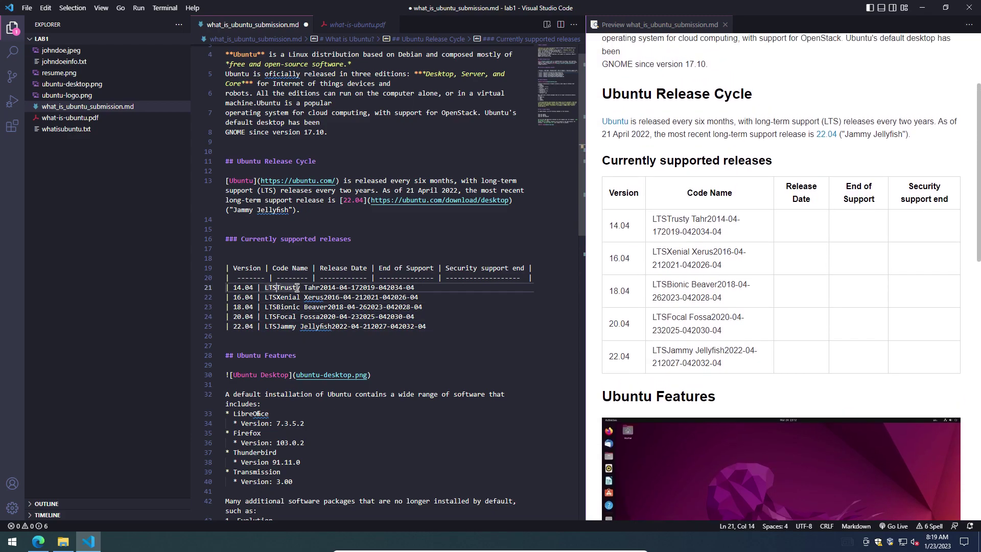
pyautogui.press('BackSpace')
pyautogui.press('BackSpace')
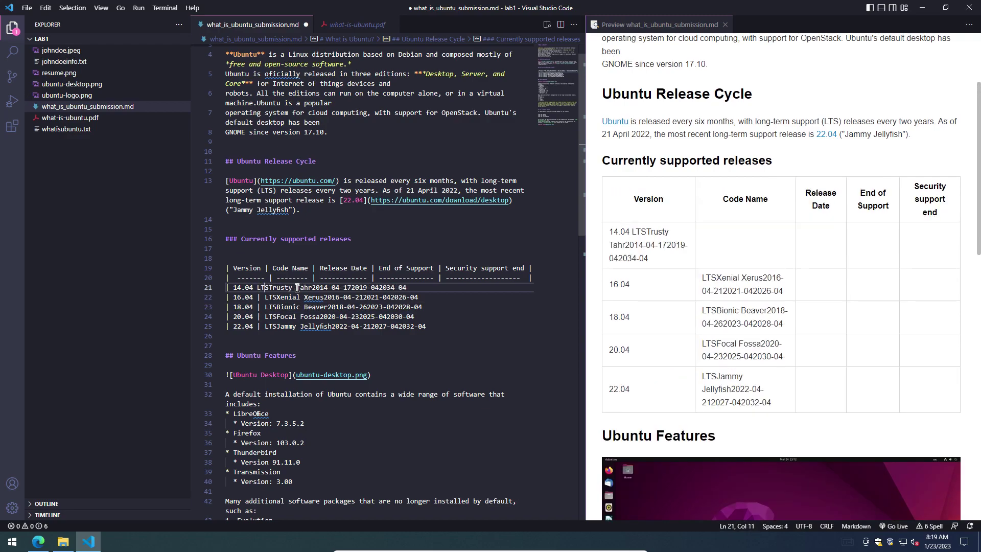
pyautogui.press('Right')
pyautogui.press('Right')
pyautogui.press('Right')
pyautogui.write('|')
pyautogui.press('Left')
# Step: Move the pipe in the 16.04 row between LTS and Xenial Xerus, and remove the extra space before LTS
pyautogui.press('Down')
pyautogui.press('Left')
pyautogui.press('Left')
pyautogui.press('Left')
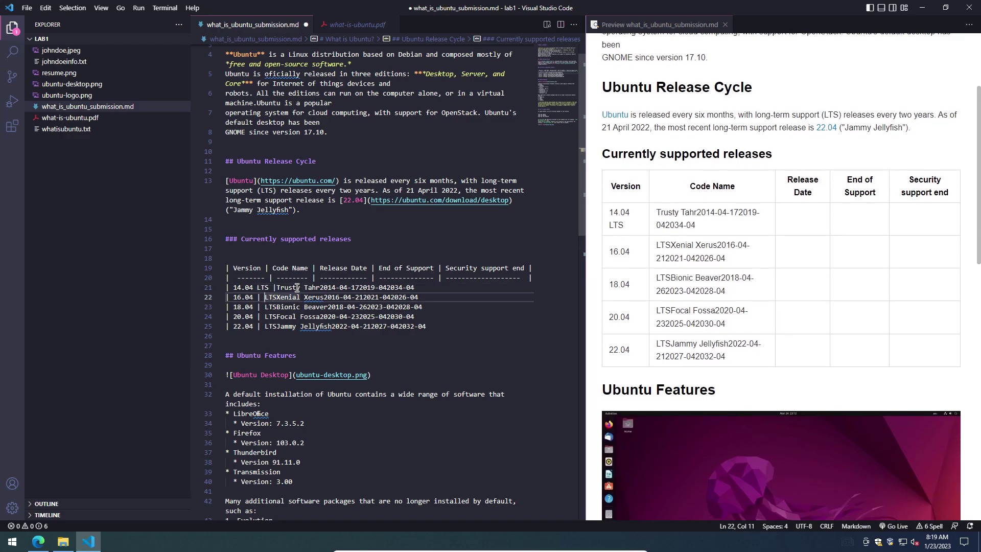
pyautogui.press('BackSpace')
pyautogui.press('Right')
pyautogui.write('|')
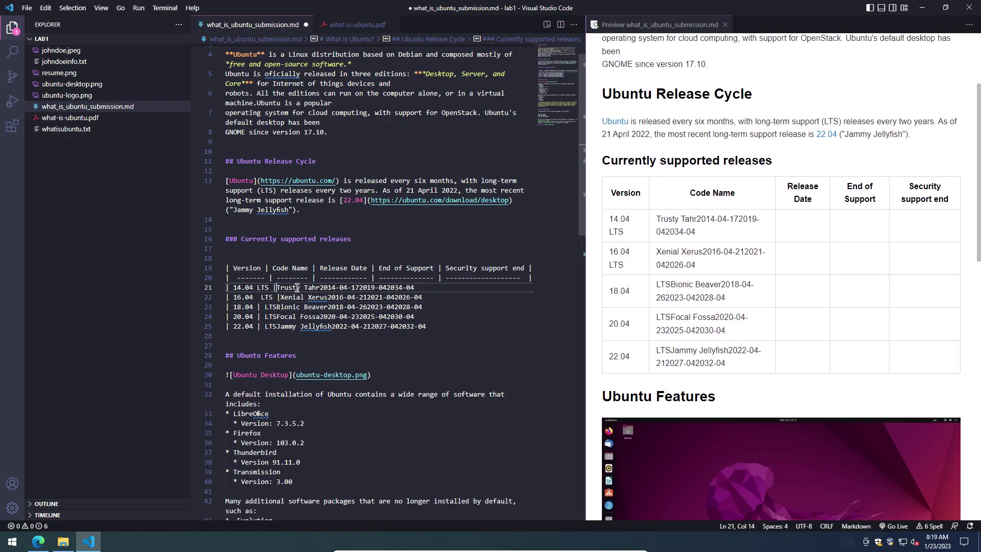
pyautogui.press('Left')
pyautogui.press('BackSpace')
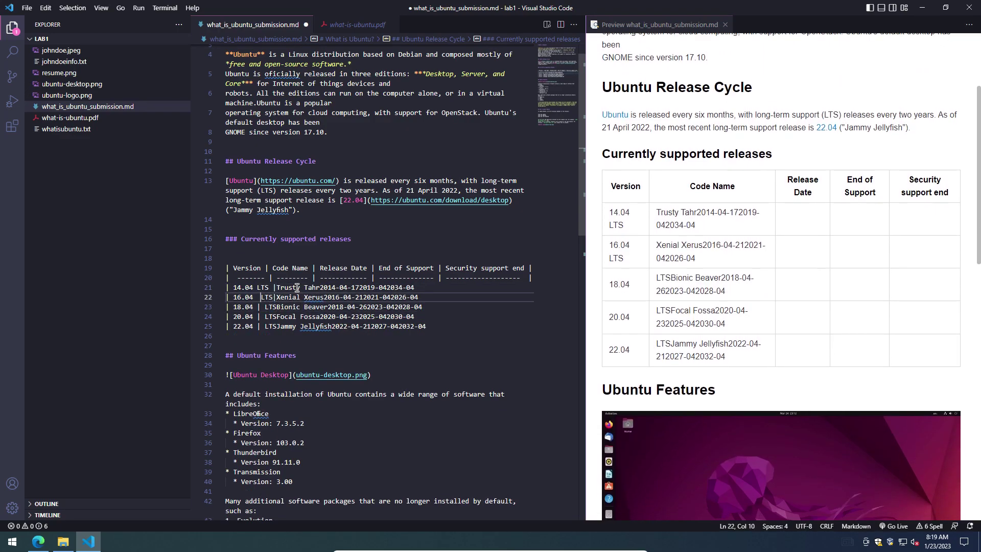
pyautogui.press('BackSpace')
# Step: Move the pipe in the 18.04 row so that it divides 18.04 LTS from Bionic Beaver
pyautogui.press('Down')
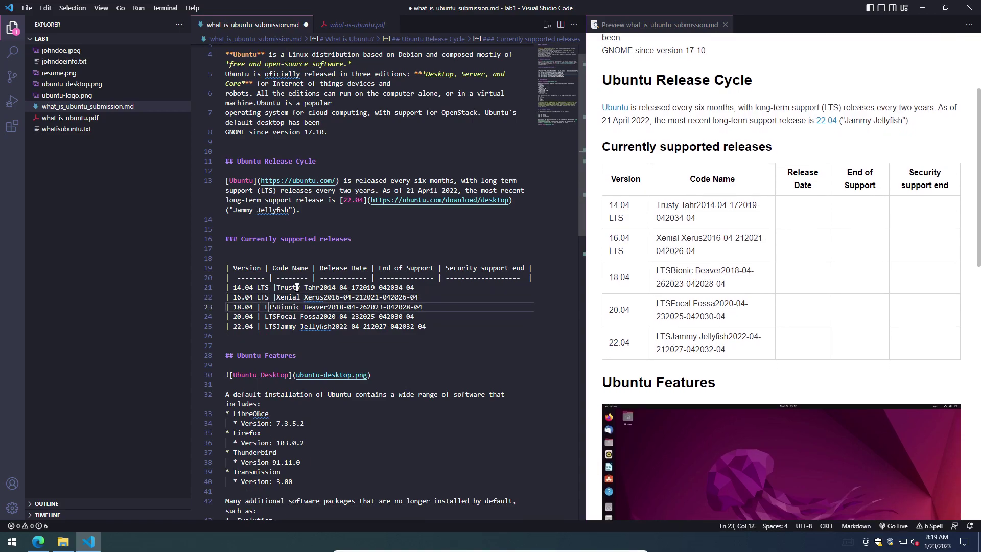
pyautogui.press('BackSpace')
pyautogui.press('Left')
pyautogui.press('Left')
pyautogui.press('BackSpace')
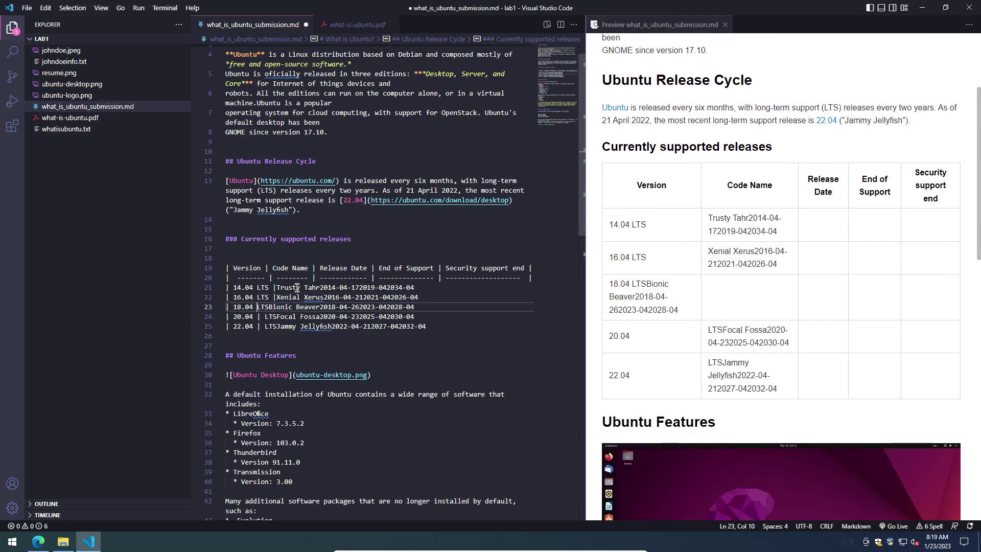
pyautogui.write('|')
# Step: Divide 20.04 LTS from Focal Fossa with a pipe, and delete the pipe between 20.04 and LTS
pyautogui.press('Down')
pyautogui.press('Left')
pyautogui.press('Left')
pyautogui.press('Left')
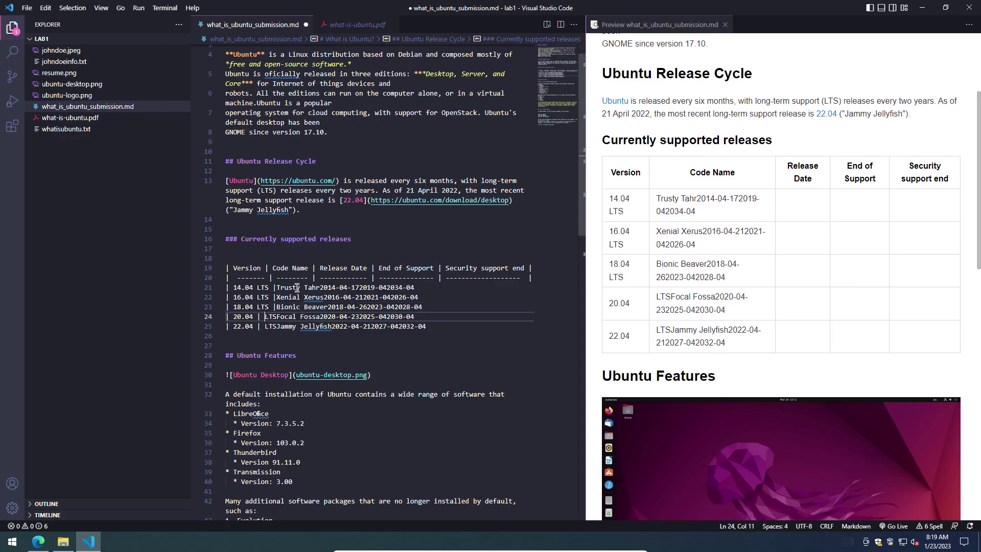
pyautogui.press('BackSpace')
pyautogui.write('|')
pyautogui.press('Left')
pyautogui.press('Left')
pyautogui.press('Left')
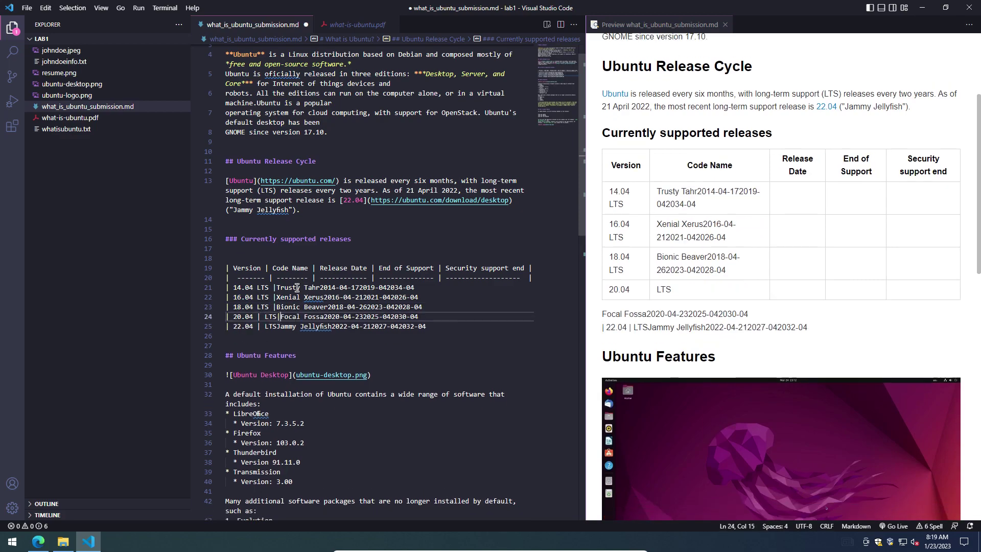
pyautogui.press('Left')
pyautogui.press('Left')
pyautogui.press('BackSpace')
pyautogui.press('BackSpace')
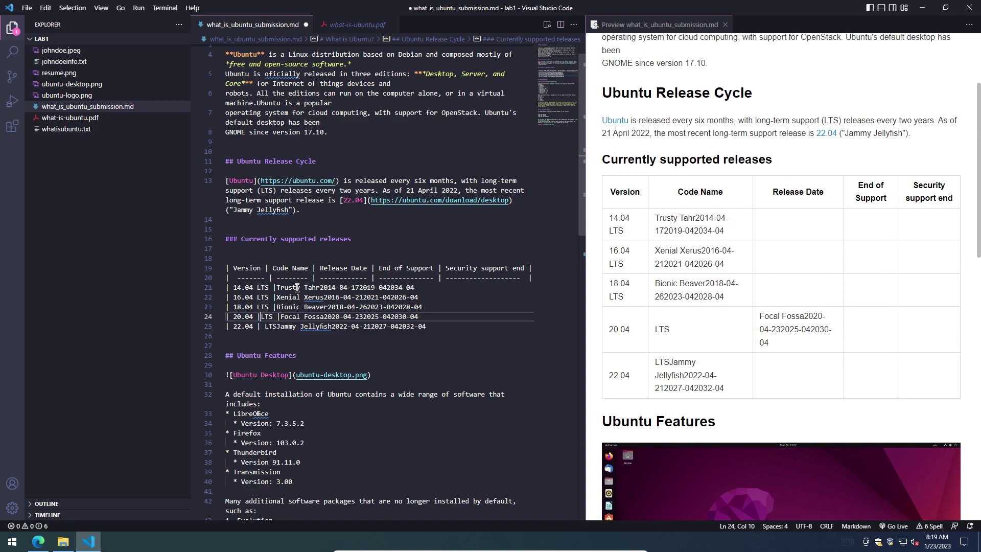
# Step: Remove the pipe before LTS in the 22.04 row and insert one between LTS and Jammy Jellyfish
pyautogui.press('Down')
pyautogui.press('BackSpace')
pyautogui.press('BackSpace')
pyautogui.press('Right')
pyautogui.press('Right')
pyautogui.press('Right')
pyautogui.press('Right')
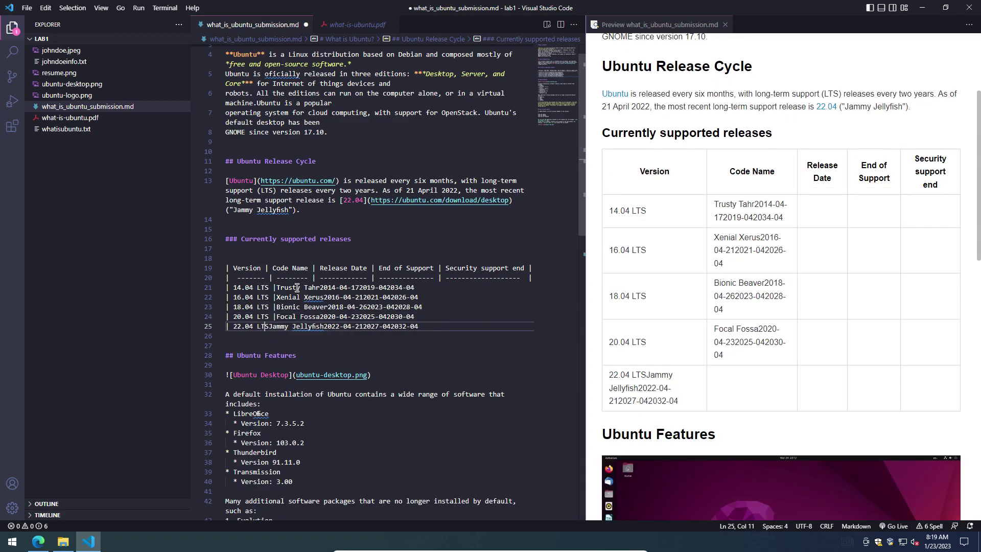
pyautogui.write('|')
# Step: Add a space between the pipe and the code name in all five release rows
pyautogui.press('Up')
pyautogui.press('Up')
pyautogui.press('Up')
pyautogui.press('Up')
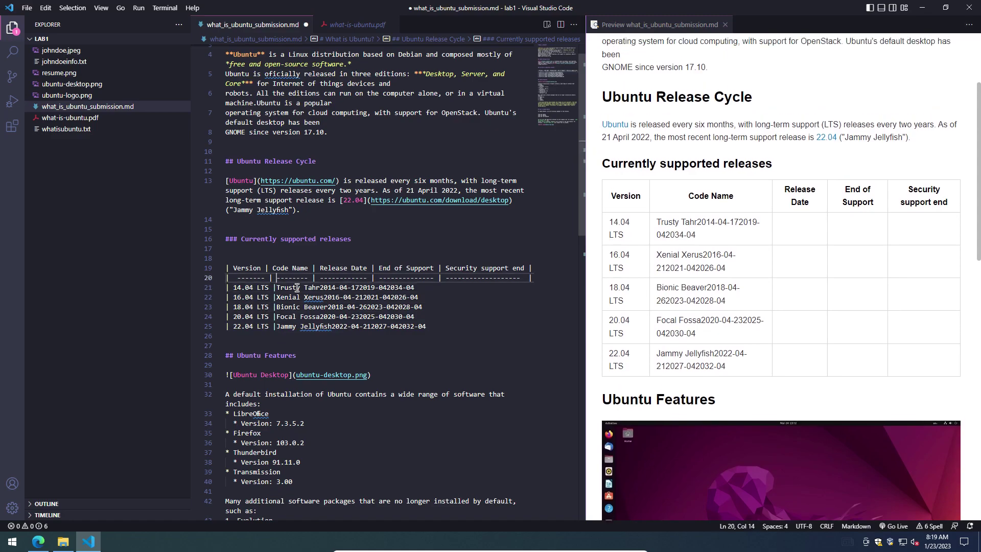
pyautogui.press('Down')
pyautogui.press('Left')
pyautogui.press('Down')
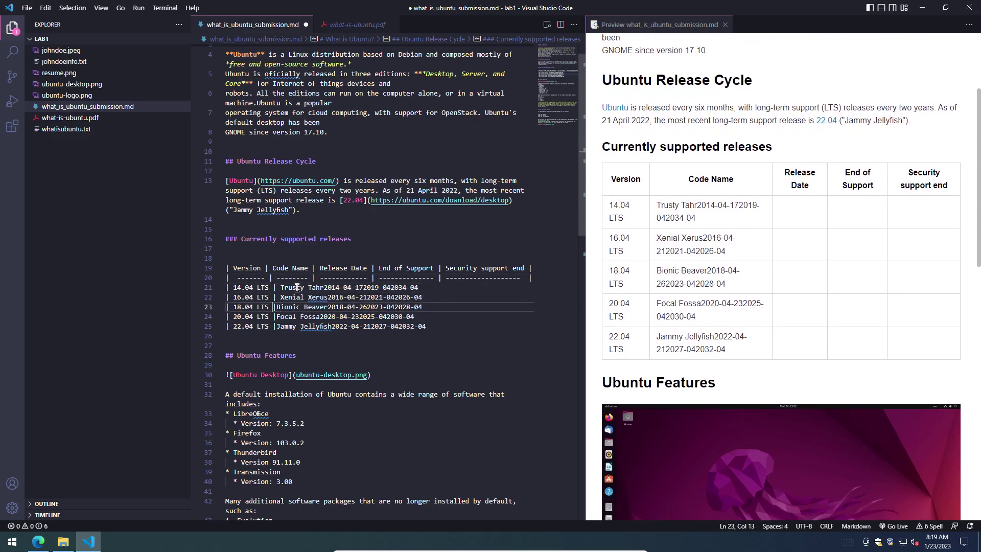
pyautogui.press('Down')
pyautogui.press('Down')
pyautogui.press('Left')
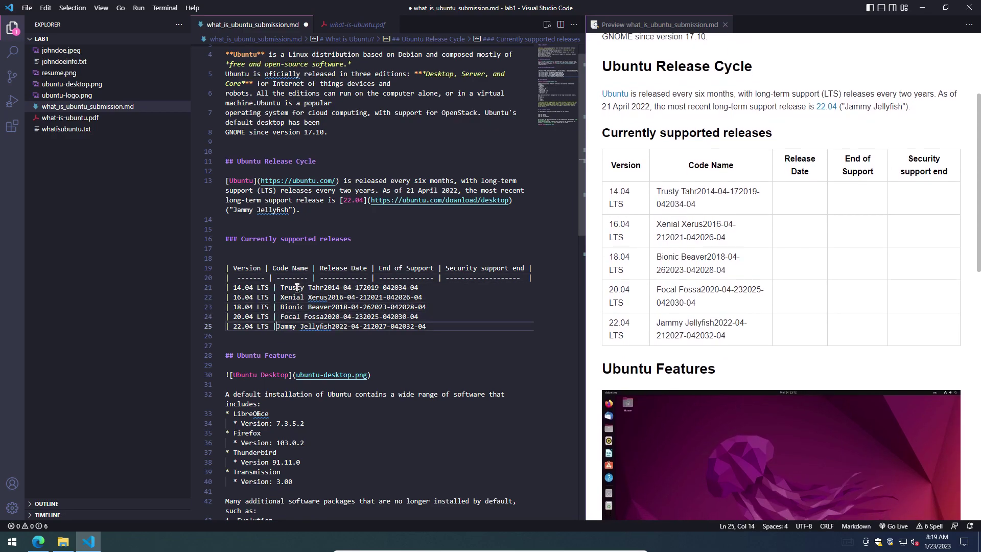
# Step: Insert a pipe between Trusty Tahr and its release date in the 14.04 row
pyautogui.press('Right')
pyautogui.press('Right')
pyautogui.press('Right')
pyautogui.press('Right')
pyautogui.press('Right')
pyautogui.press('Right')
pyautogui.press('Right')
pyautogui.press('Right')
pyautogui.press('Right')
pyautogui.press('Up')
pyautogui.press('Up')
pyautogui.press('Up')
pyautogui.press('Up')
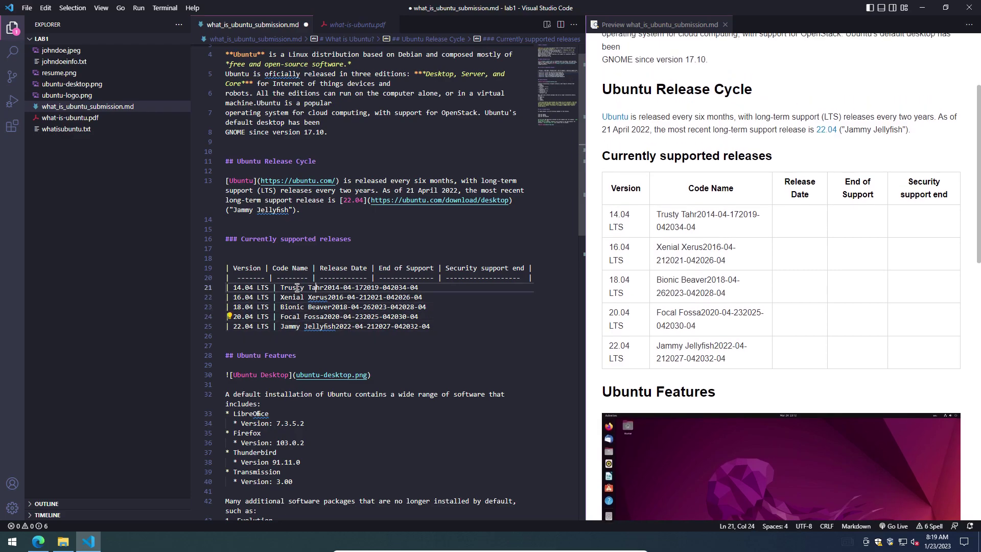
pyautogui.press('Right')
pyautogui.press('Right')
pyautogui.write('|')
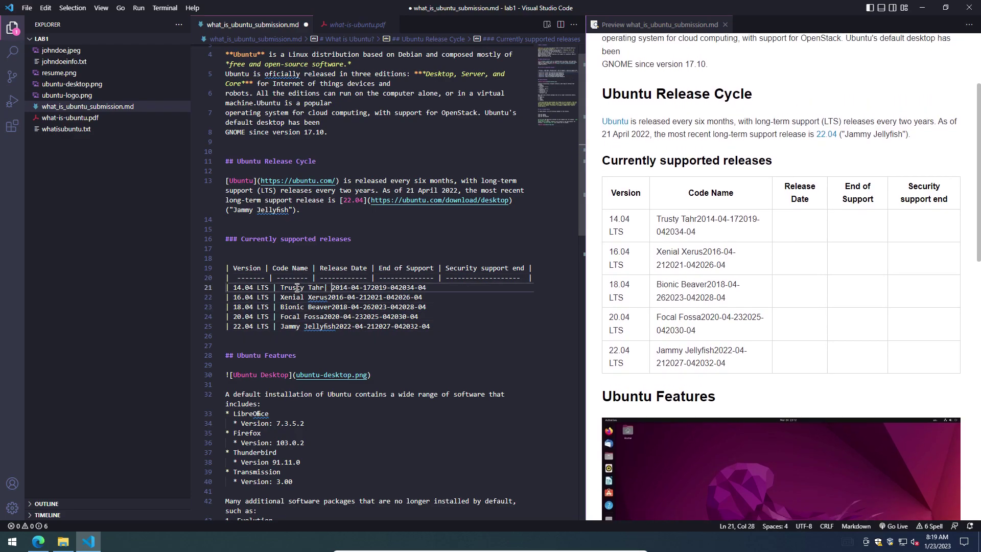
# Step: Divide the code names Xenial Xerus, Bionic Beaver, Focal Fossa and Jammy Jellyfish from their release dates with spaced pipes
pyautogui.press('Down')
pyautogui.press('Left')
pyautogui.press('Left')
pyautogui.write('|')
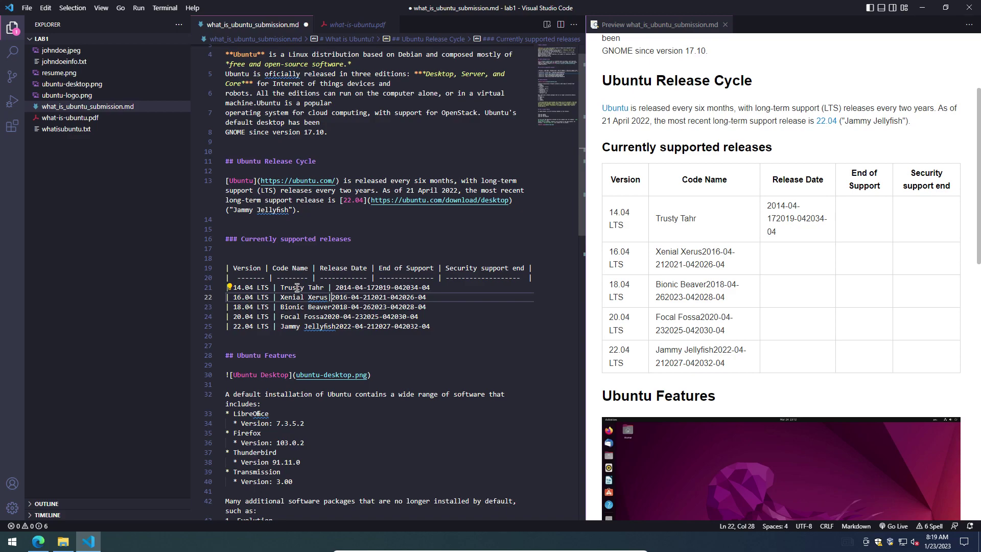
pyautogui.press('Down')
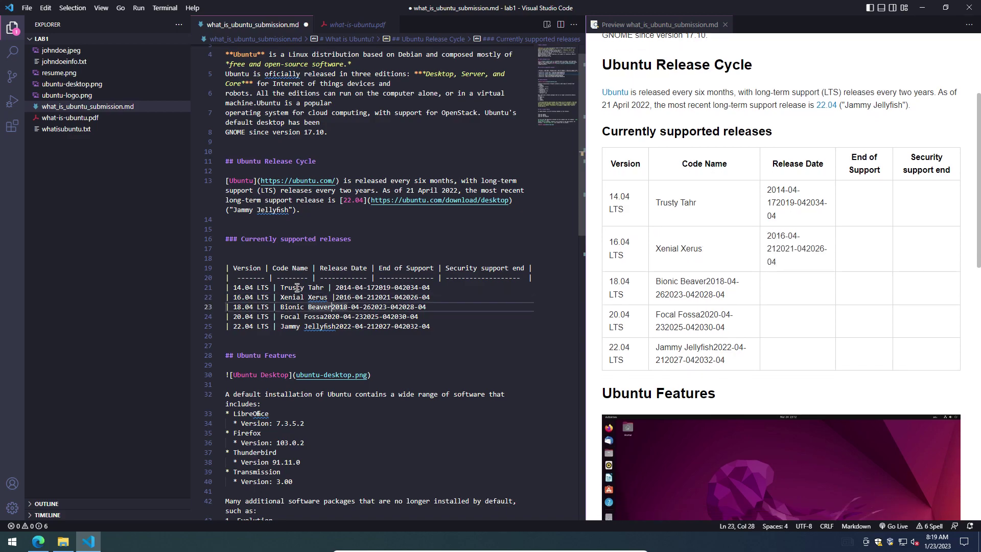
pyautogui.write('|')
pyautogui.press('Down')
pyautogui.press('Left')
pyautogui.press('Left')
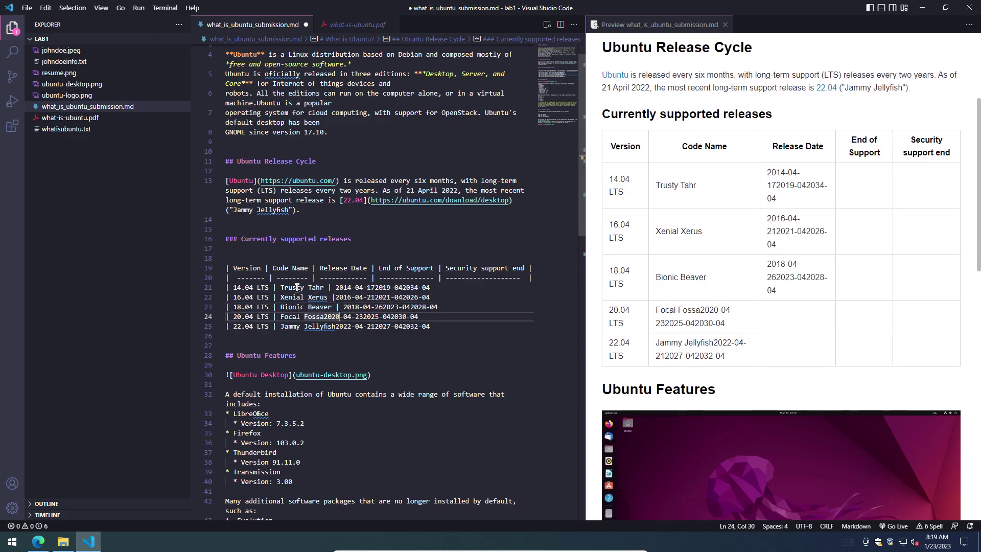
pyautogui.write('|')
pyautogui.press('Down')
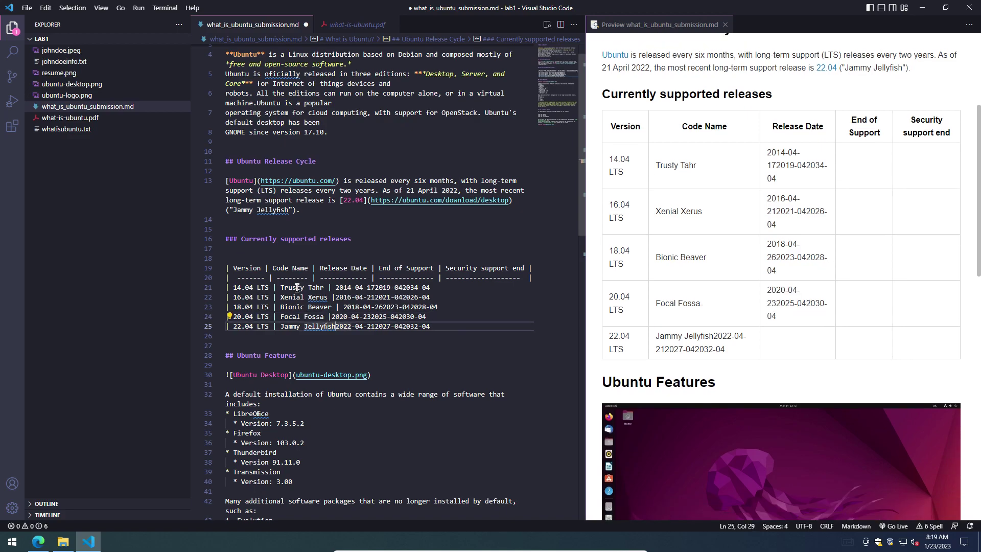
pyautogui.write('|')
# Step: Add the missing space between the pipe and the release date in the 20.04, 16.04 and 22.04 rows
pyautogui.press('Up')
pyautogui.press('Left')
pyautogui.press('Left')
pyautogui.press('Left')
pyautogui.press('Up')
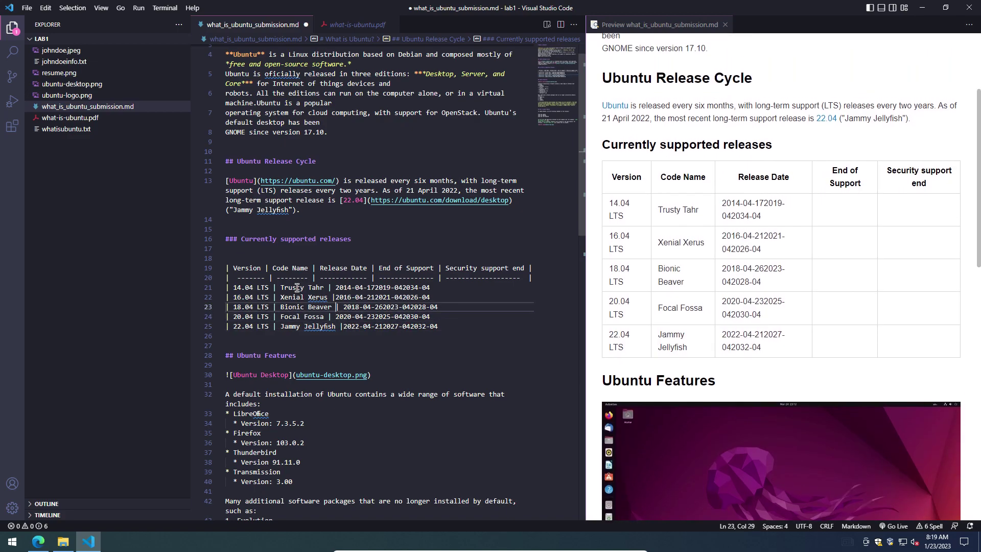
pyautogui.press('Up')
pyautogui.press('Down')
pyautogui.press('Right')
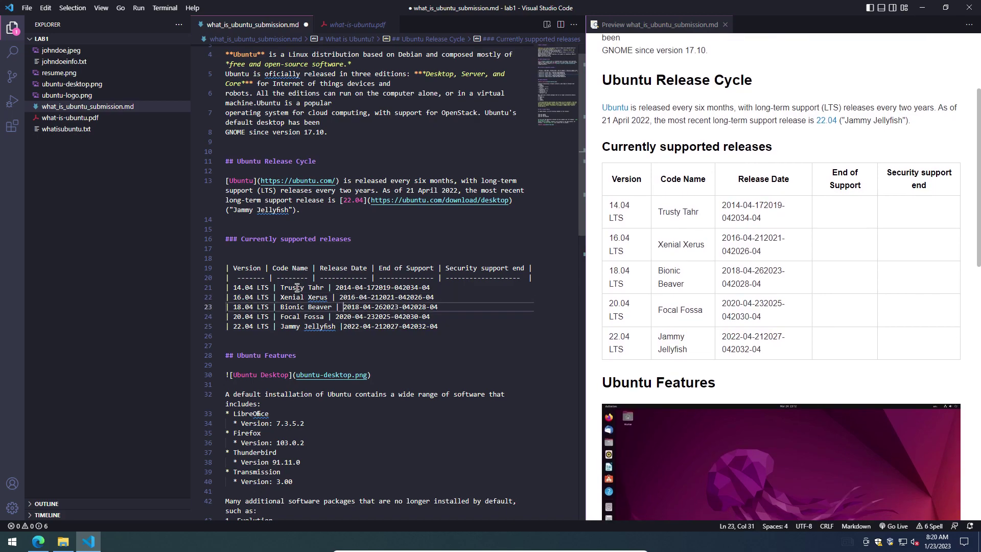
pyautogui.press('Down')
pyautogui.press('Down')
pyautogui.press('Right')
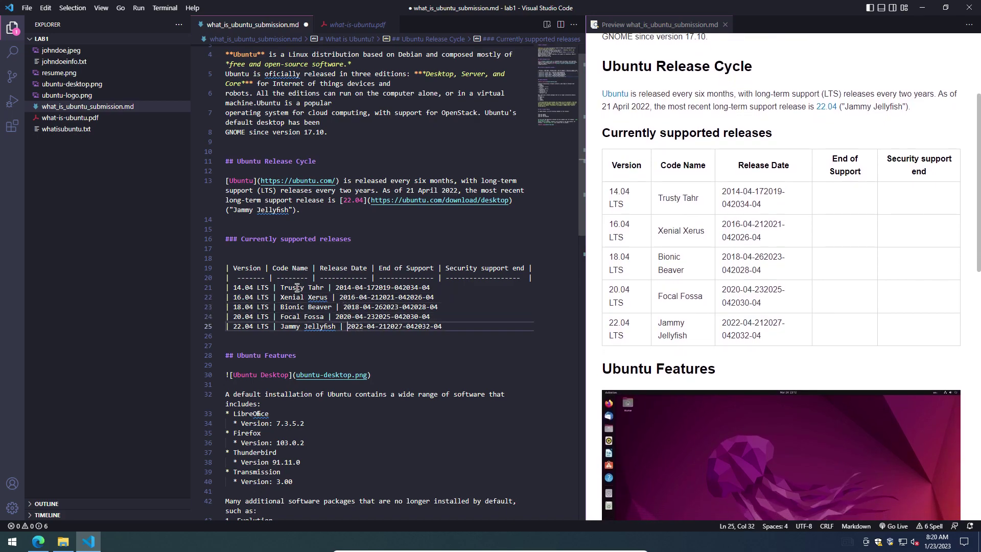
# Step: Insert a pipe after the release dates 2014-04-17 and 2016-04-21 in the 14.04 and 16.04 rows, preceded by a space
pyautogui.press('Up')
pyautogui.press('Up')
pyautogui.press('Up')
pyautogui.press('Up')
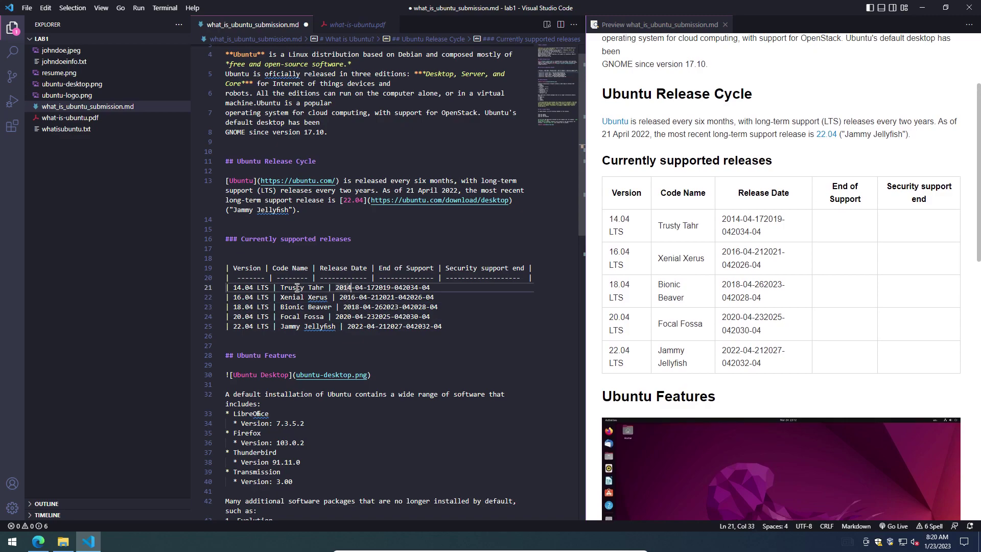
pyautogui.press('Right')
pyautogui.press('Right')
pyautogui.press('Right')
pyautogui.press('Right')
pyautogui.press('Right')
pyautogui.press('Right')
pyautogui.write('|')
pyautogui.press('Down')
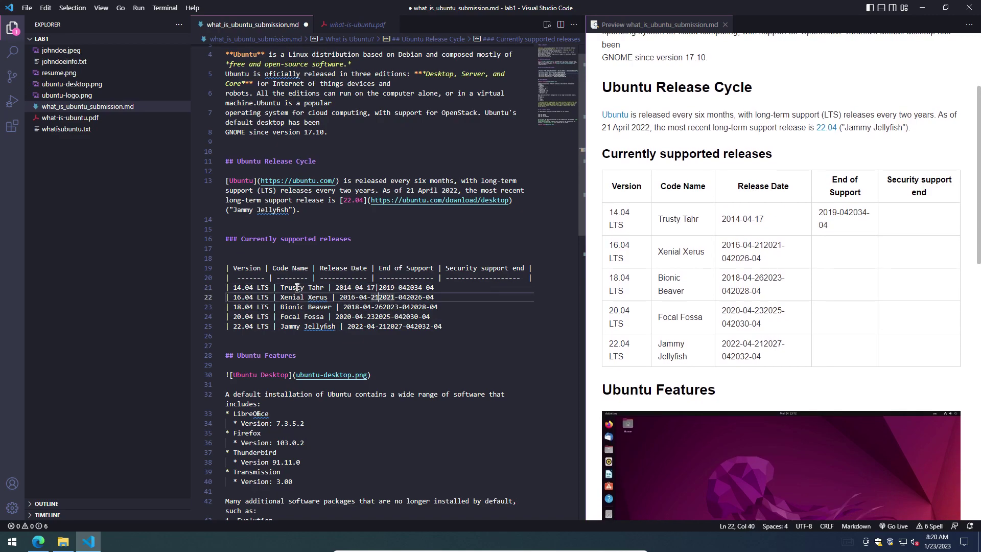
pyautogui.write('|')
pyautogui.press('Up')
pyautogui.press('Left')
pyautogui.press('Left')
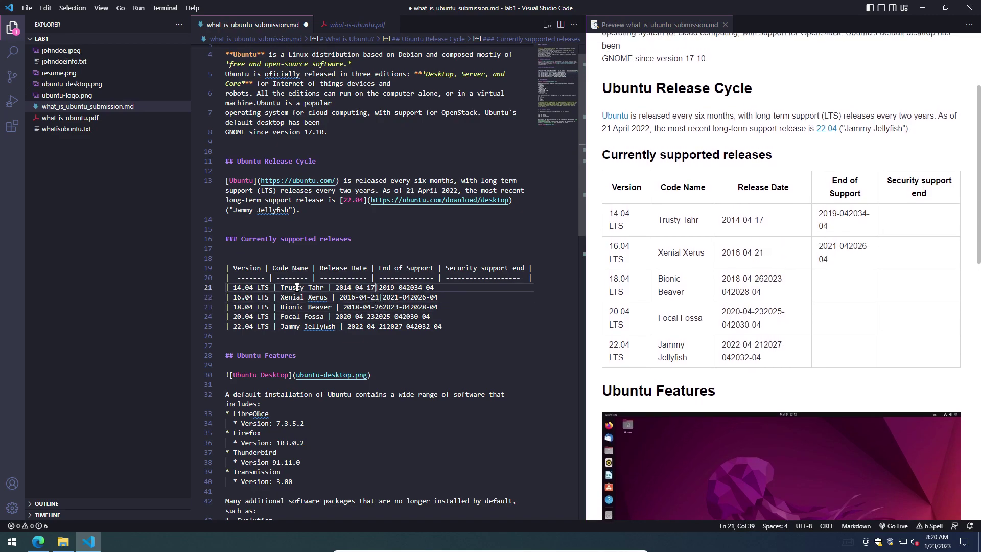
# Step: Insert a pipe, preceded by a space, after the release dates in the 18.04, 20.04 and 22.04 rows
pyautogui.press('Down')
pyautogui.press('Down')
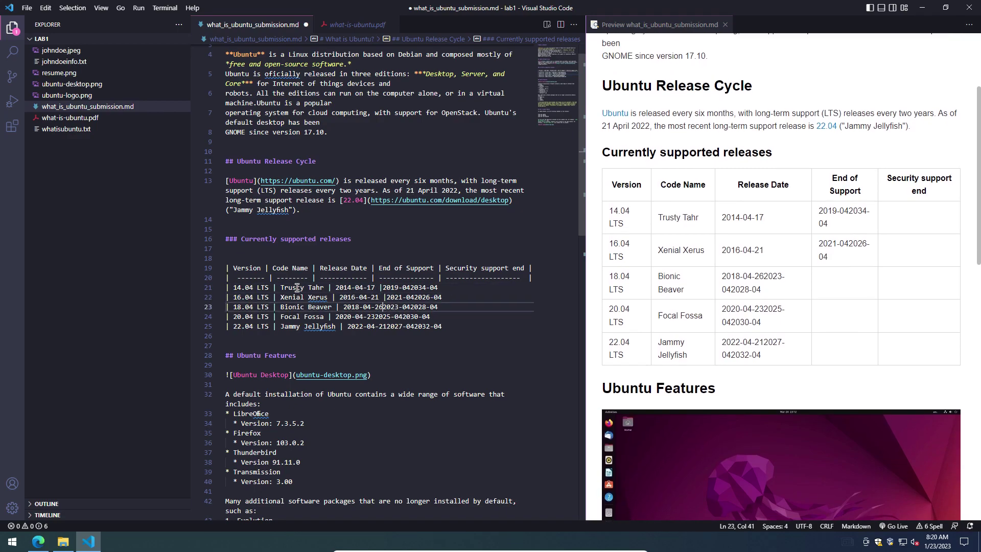
pyautogui.press('Left')
pyautogui.write('|')
pyautogui.press('Down')
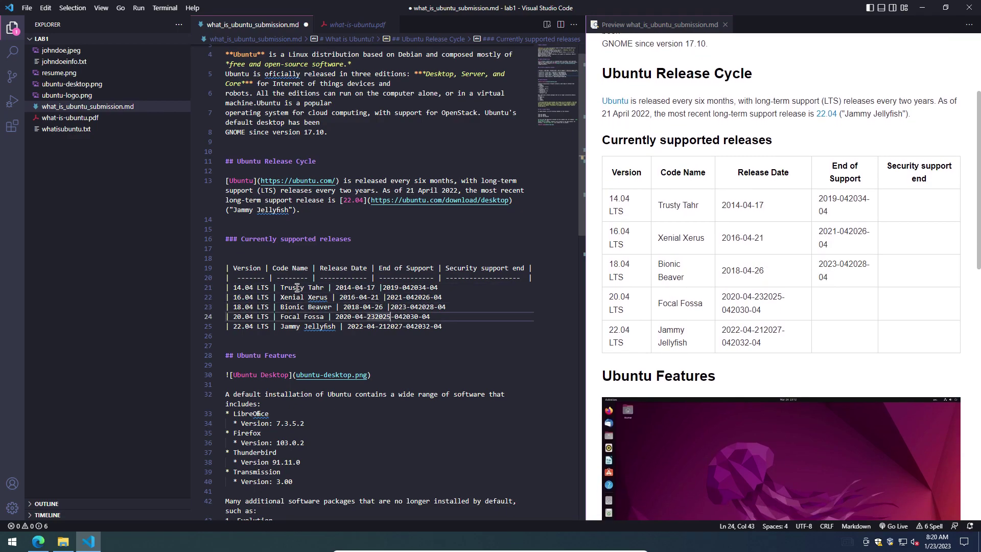
pyautogui.write('|')
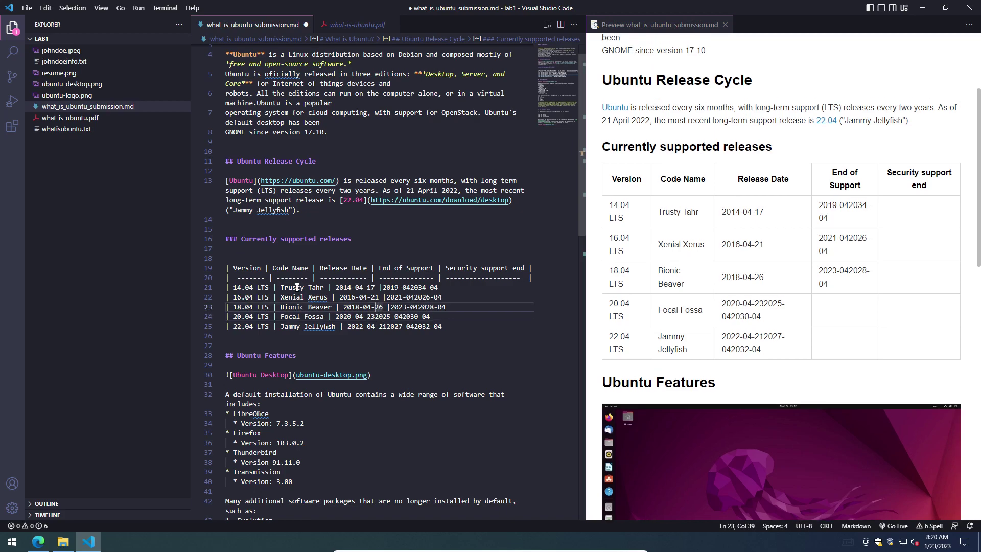
pyautogui.press('Down')
pyautogui.press('Left')
pyautogui.press('Left')
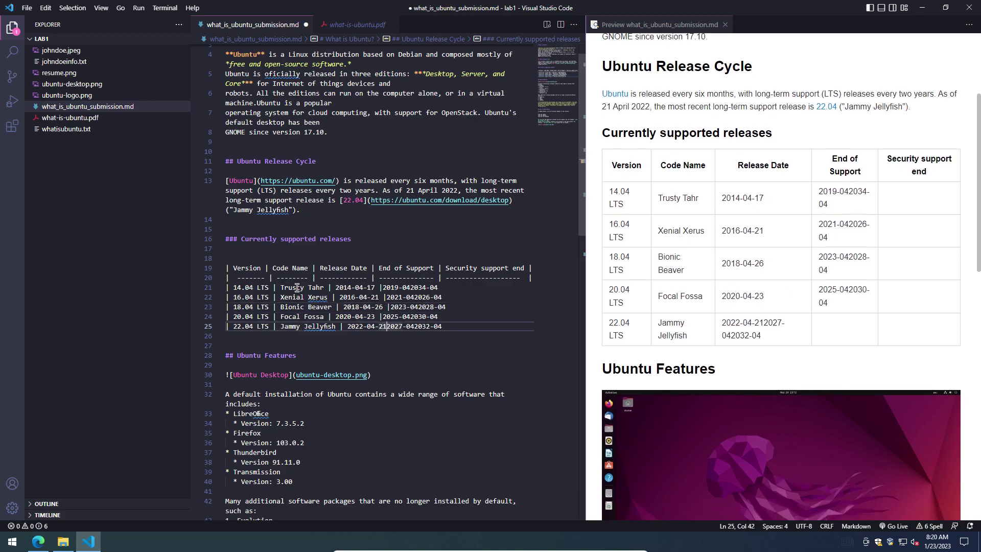
pyautogui.write('|')
# Step: Separate 2019-04 from 2034-04 with a spaced pipe in the 14.04 row and close the row with a pipe
pyautogui.press('Up')
pyautogui.press('Up')
pyautogui.press('Up')
pyautogui.press('Up')
pyautogui.press('Right')
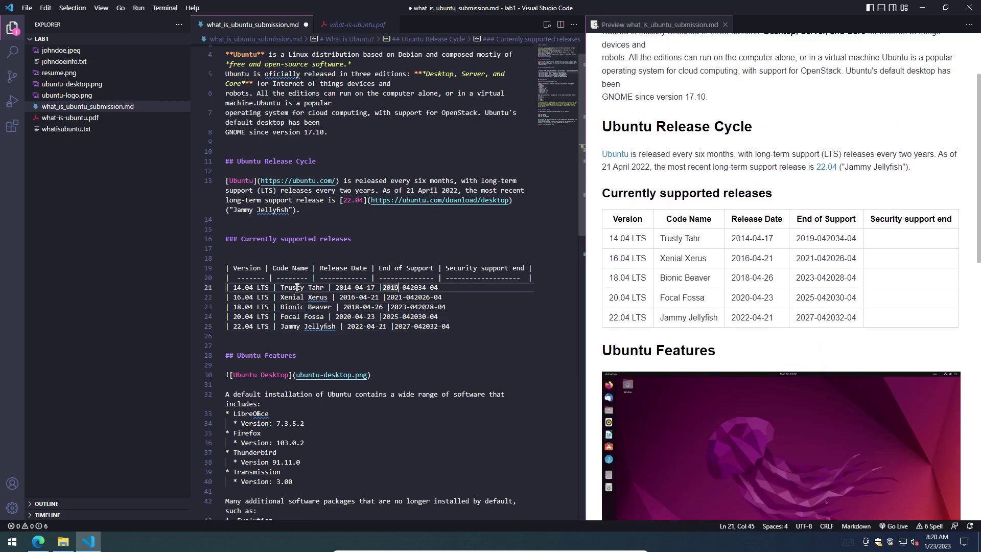
pyautogui.press('Right')
pyautogui.press('Right')
pyautogui.press('Right')
pyautogui.press('Down')
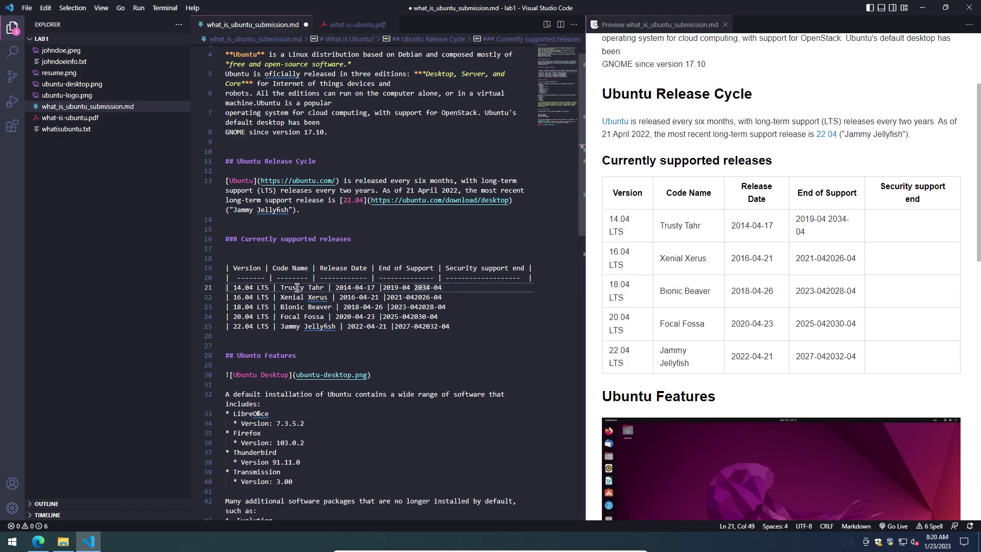
pyautogui.press('Up')
pyautogui.write('|')
pyautogui.press('Right')
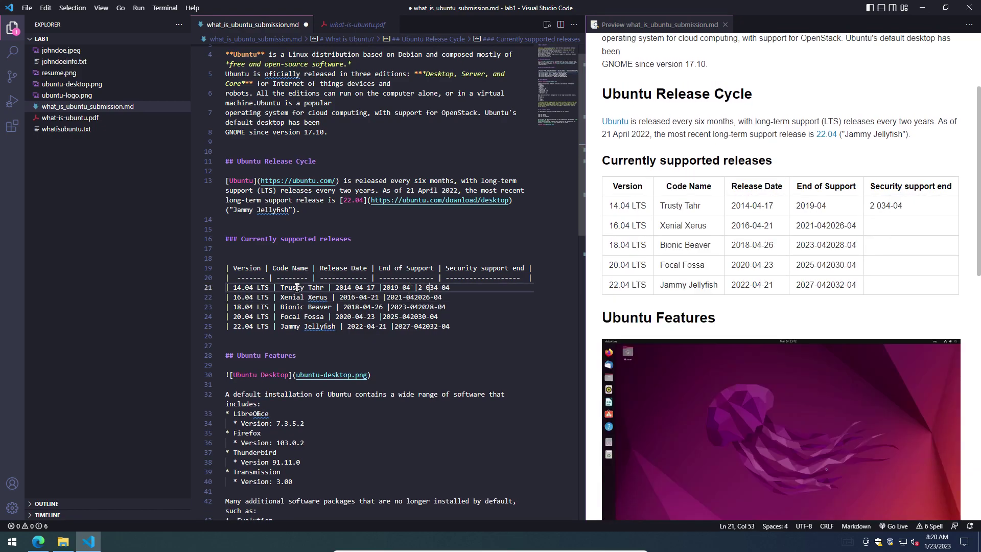
pyautogui.press('BackSpace')
pyautogui.press('Left')
pyautogui.press('Right')
pyautogui.press('Right')
pyautogui.press('Right')
pyautogui.press('Right')
pyautogui.press('Right')
pyautogui.press('Right')
# Step: Space and divide 2021-04 and 2026-04 with a pipe in the 16.04 row, and end the row with a pipe
pyautogui.press('Down')
pyautogui.press('Left')
pyautogui.press('Left')
pyautogui.press('Left')
pyautogui.press('Left')
pyautogui.press('Left')
pyautogui.press('Left')
pyautogui.press('Left')
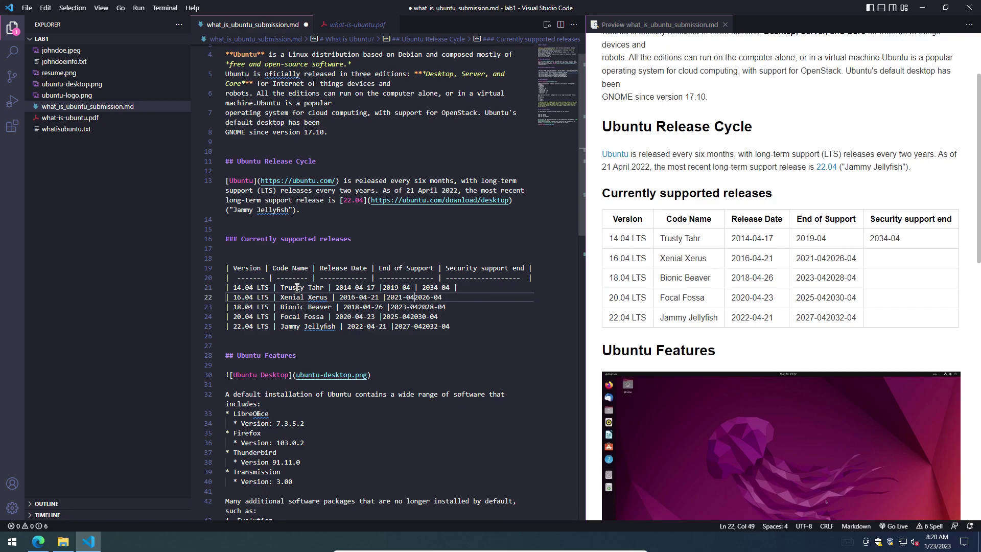
pyautogui.press('Right')
pyautogui.write('|')
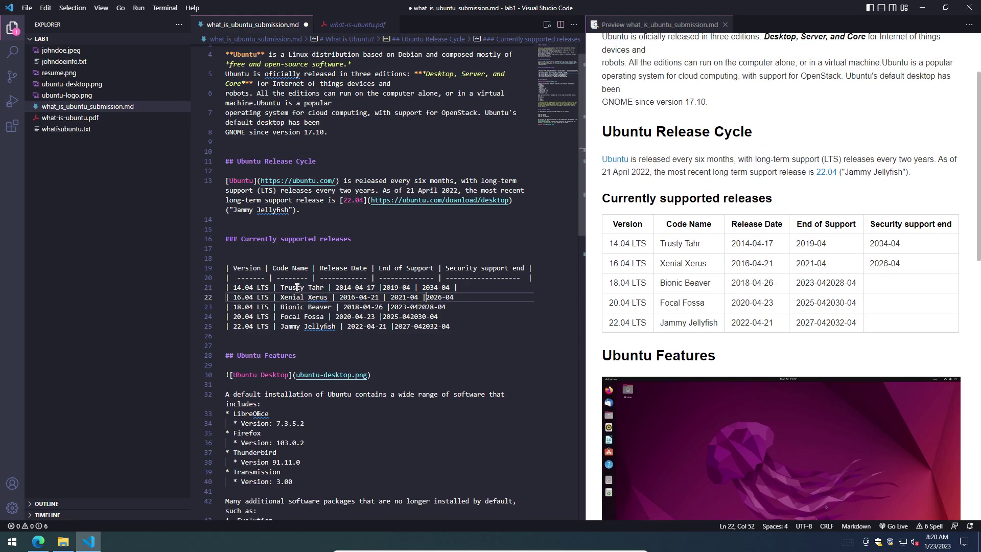
pyautogui.press('Right')
pyautogui.press('Right')
pyautogui.press('Right')
pyautogui.press('Right')
pyautogui.press('Right')
pyautogui.press('Right')
pyautogui.press('BackSpace')
pyautogui.write('|')
# Step: Split 2023-04 and 2028-04 with a spaced pipe in the 18.04 row and add its closing pipe
pyautogui.press('Down')
pyautogui.press('Left')
pyautogui.press('Left')
pyautogui.press('Left')
pyautogui.press('Left')
pyautogui.press('Left')
pyautogui.press('Left')
pyautogui.press('Left')
pyautogui.press('Left')
pyautogui.press('Left')
pyautogui.press('Left')
pyautogui.press('Left')
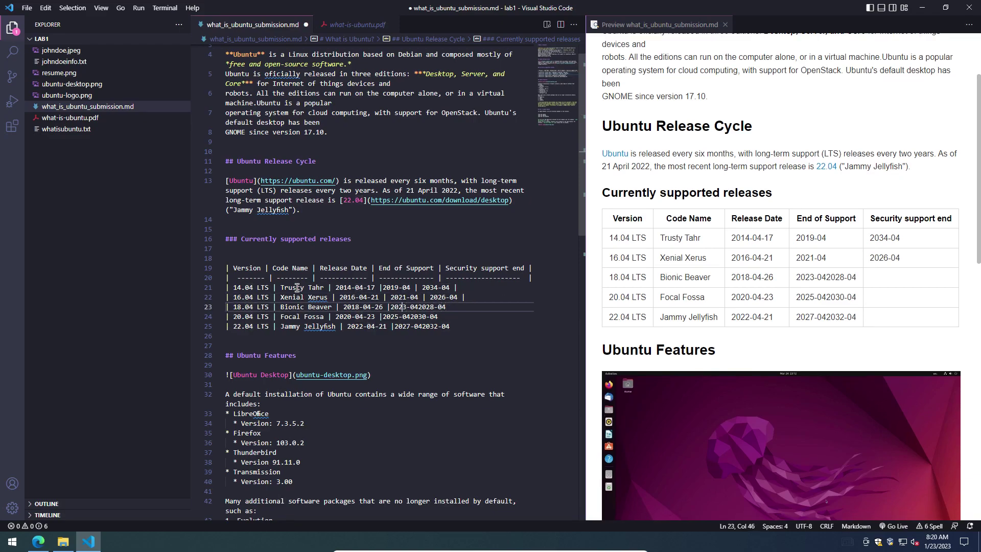
pyautogui.press('Right')
pyautogui.write('|')
pyautogui.press('Right')
pyautogui.press('Right')
# Step: Put a spaced pipe between 2025-04 and 2030-04 in the 20.04 row and close that row with a pipe
pyautogui.press('Down')
pyautogui.press('Left')
pyautogui.press('Left')
pyautogui.press('Left')
pyautogui.press('Left')
pyautogui.press('Left')
pyautogui.press('Left')
pyautogui.press('Left')
pyautogui.press('Left')
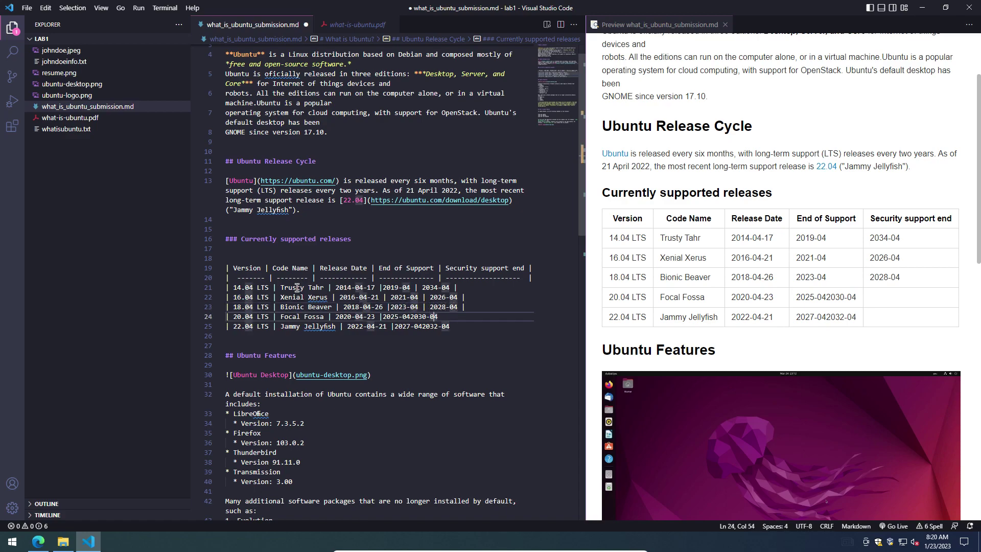
pyautogui.write('|')
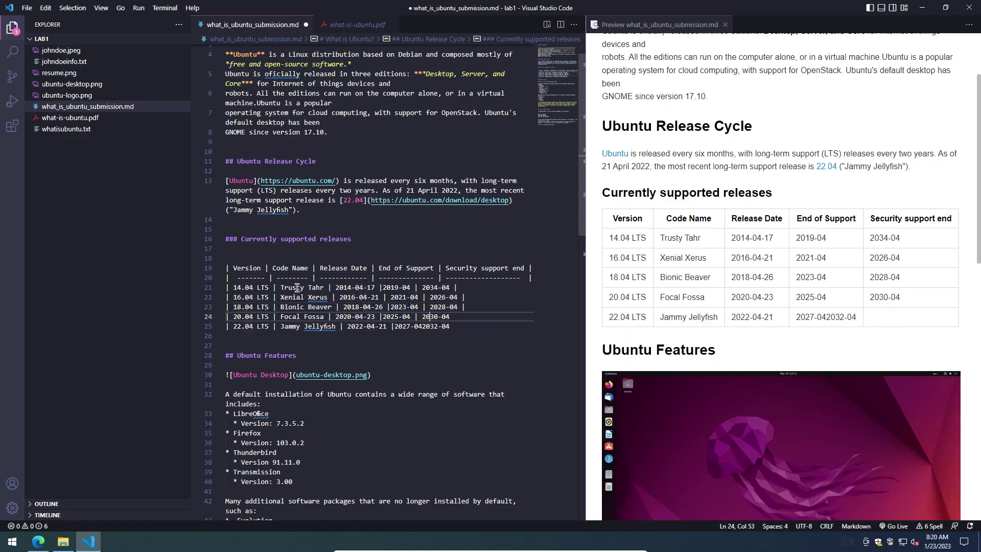
pyautogui.press('Down')
pyautogui.press('Home')
pyautogui.press('Left')
# Step: Add a space between 2027-04 and 2032-04 in the 22.04 row and a pipe at the row's end
pyautogui.press('Down')
pyautogui.press('Left')
pyautogui.press('Left')
pyautogui.press('Left')
pyautogui.press('Left')
pyautogui.press('Left')
pyautogui.press('Left')
pyautogui.press('Left')
pyautogui.press('Left')
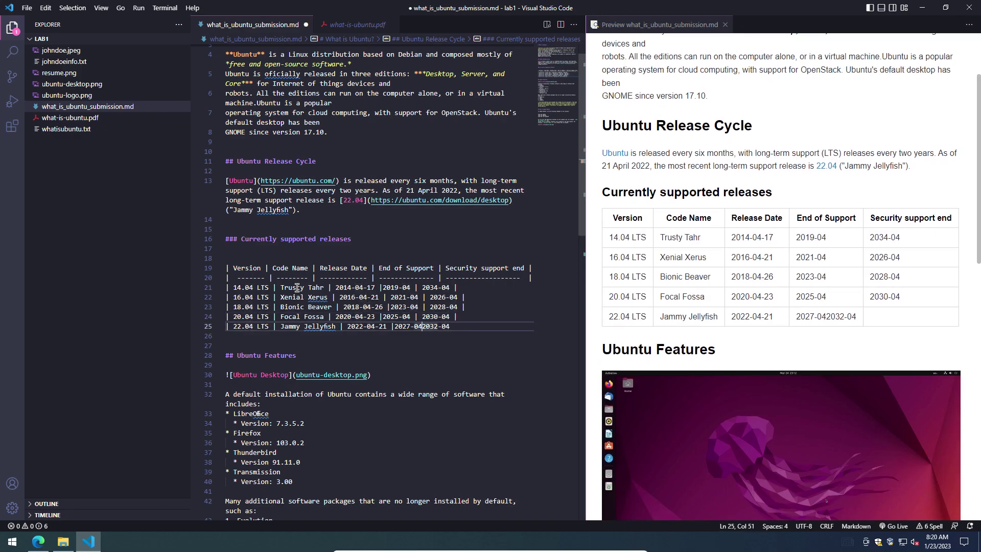
pyautogui.press('Right')
pyautogui.press('Right')
pyautogui.press('Right')
pyautogui.press('Right')
pyautogui.write('|')
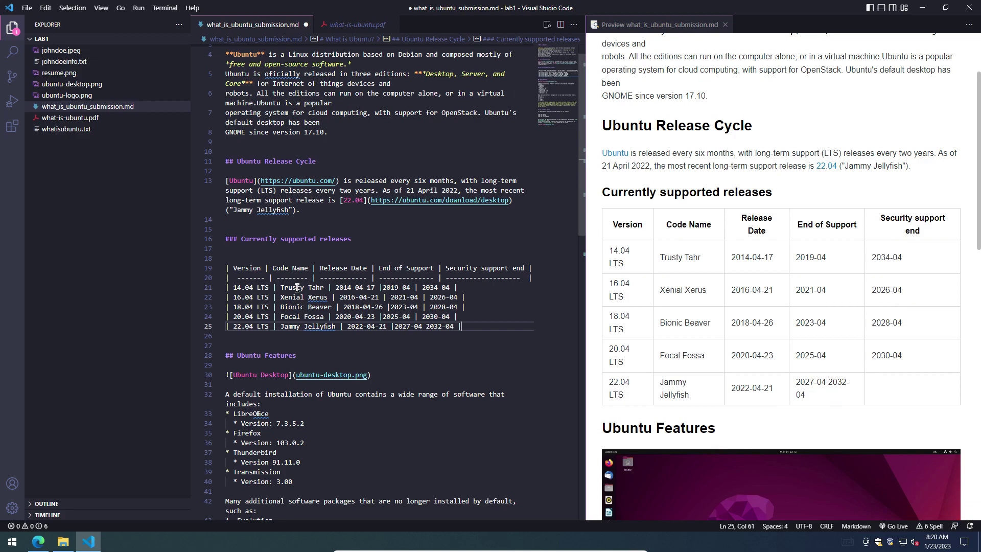
# Step: Format the document to align the table columns, and narrow the file explorer to give the editor more width
pyautogui.rightClick(532, 298)
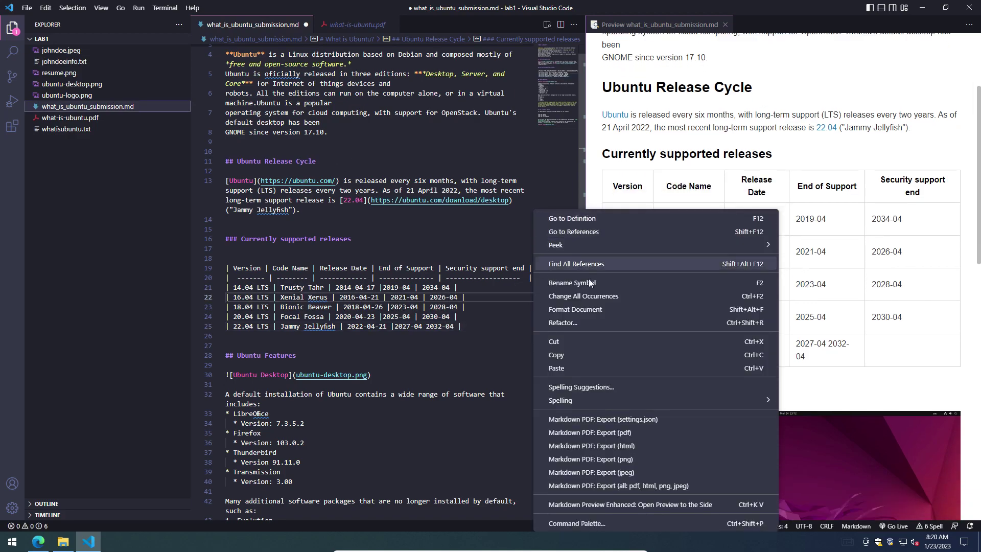
pyautogui.click(586, 309)
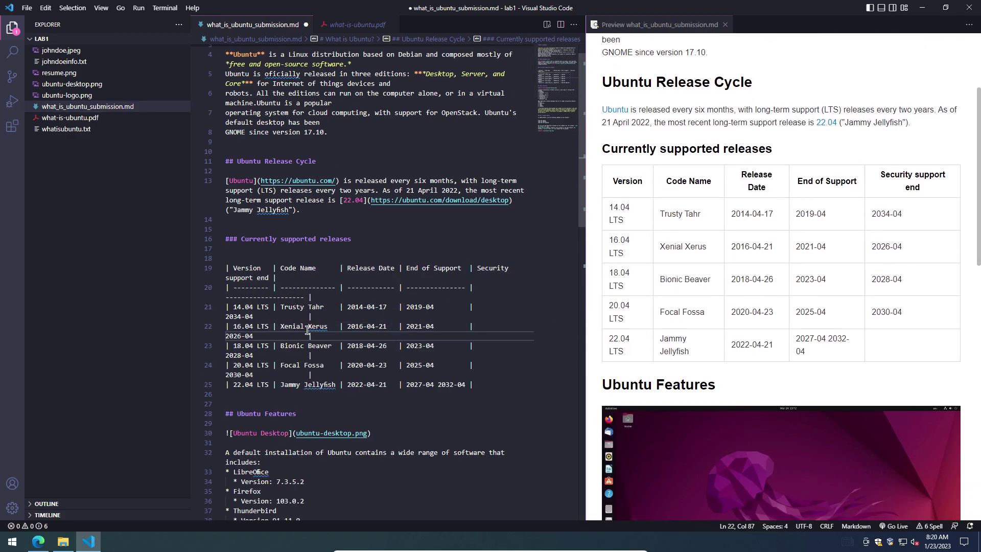
pyautogui.moveTo(188, 126); pyautogui.dragTo(117, 125)
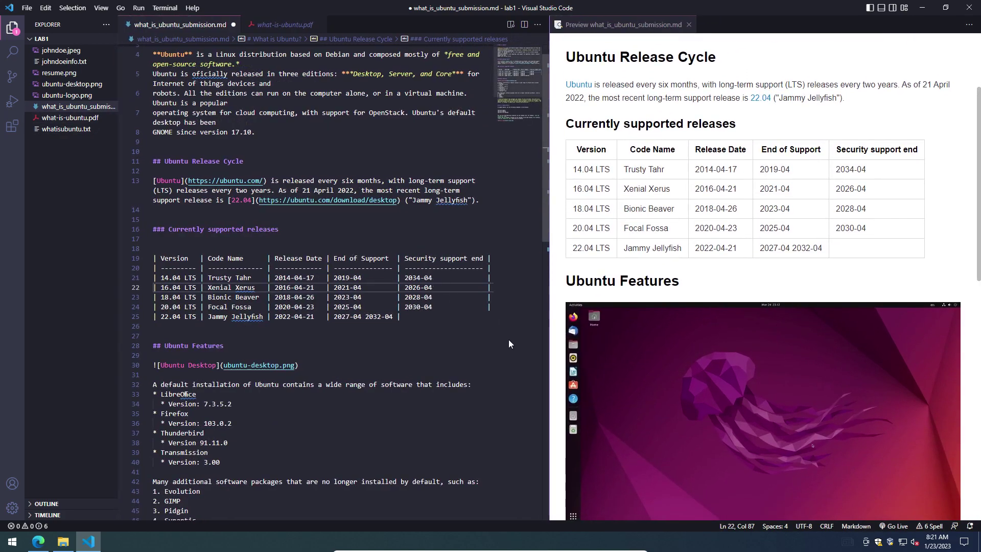
# Step: Insert the missing pipe between 2027-04 and 2032-04 in the 22.04 row and re-enter the row's closing pipe
pyautogui.click(378, 317)
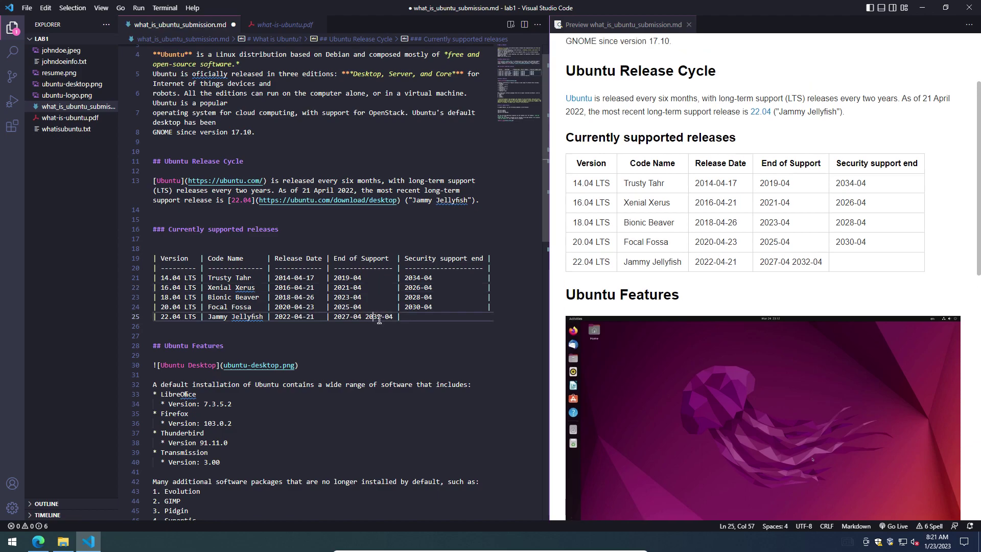
pyautogui.press('Right')
pyautogui.press('Right')
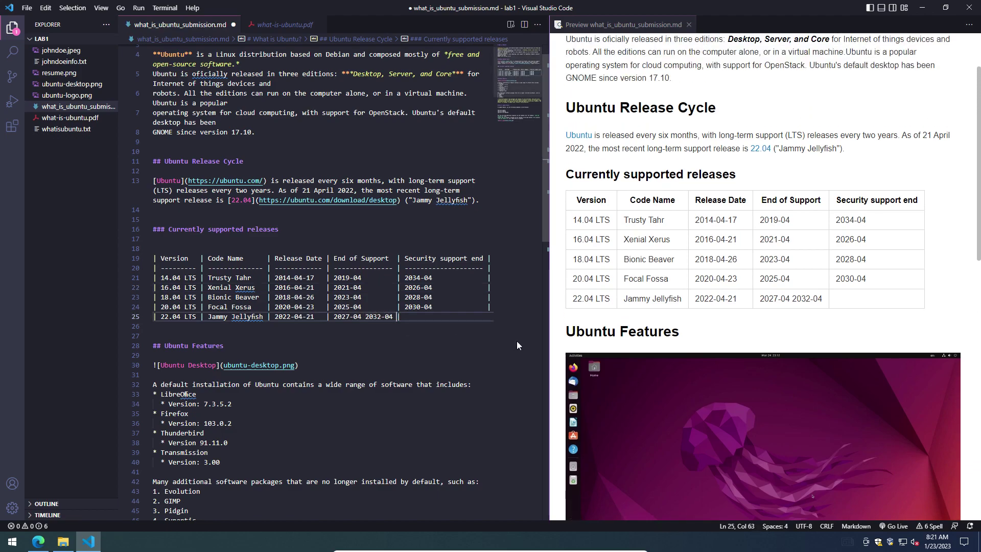
pyautogui.press('BackSpace')
pyautogui.press('BackSpace')
pyautogui.press('Left')
pyautogui.press('Left')
pyautogui.press('Left')
pyautogui.press('Left')
pyautogui.press('Left')
pyautogui.press('Right')
pyautogui.write('|')
pyautogui.press('End')
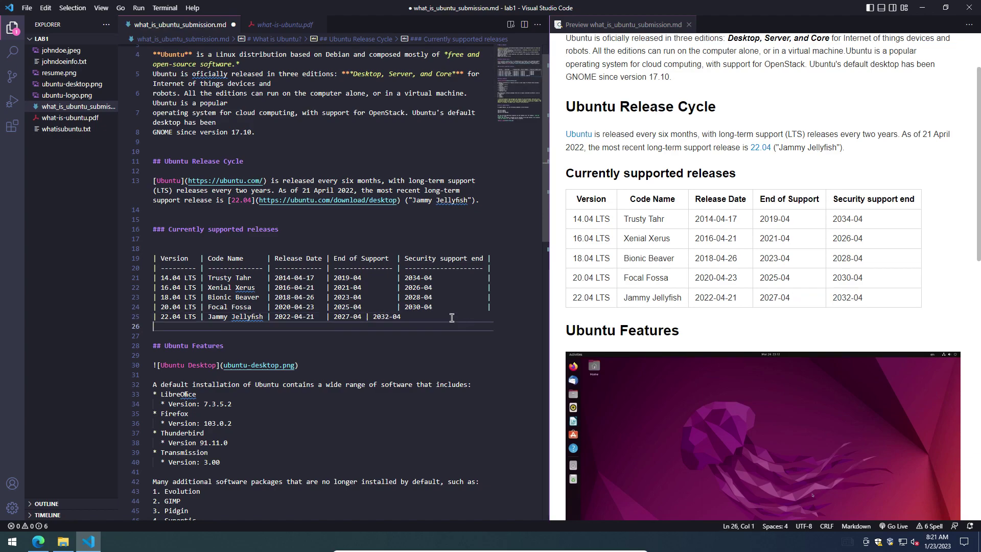
pyautogui.write('|')
# Step: Reformat the document so the corrected 22.04 row lines up with the table, and save the file
pyautogui.rightClick(484, 331)
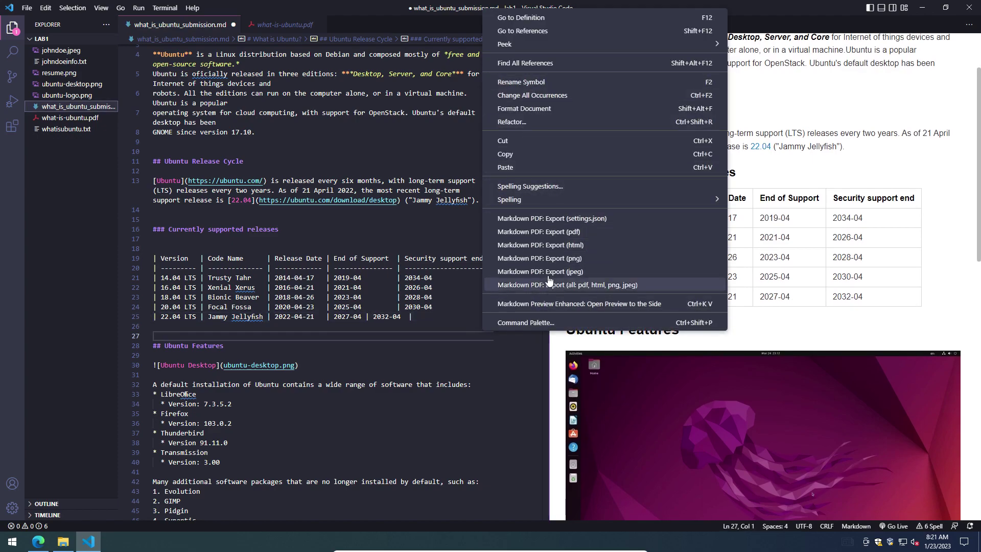
pyautogui.click(522, 113)
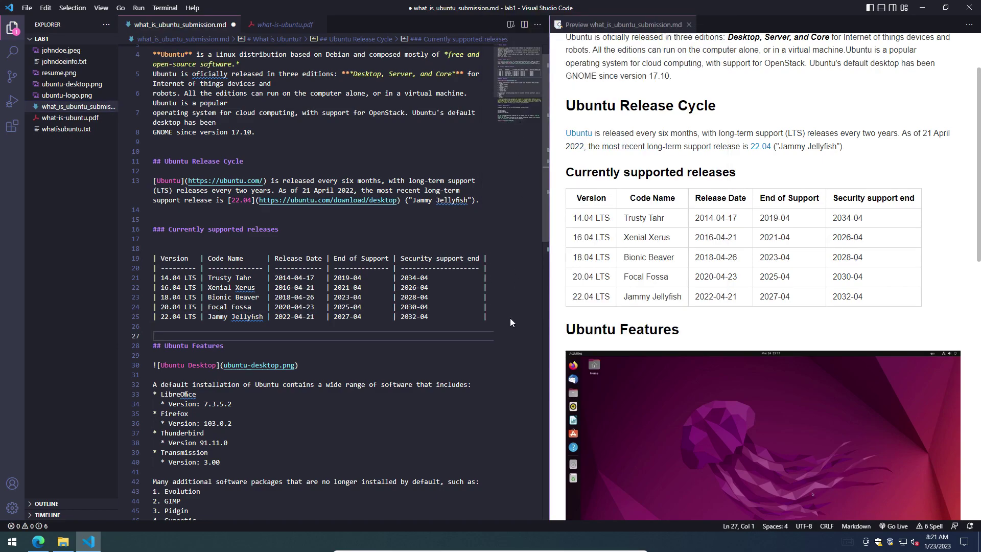
pyautogui.hotkey('ctrl', 's')
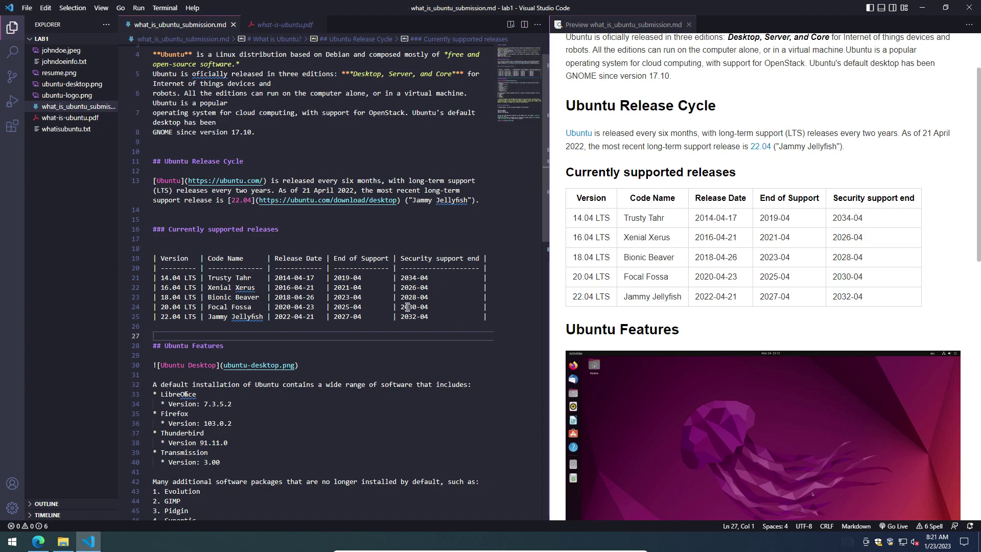
# Step: Switch to the Markdown introduction slides in Edge and advance past the Tables slides to Github Specific Markdown
pyautogui.click(50, 541)
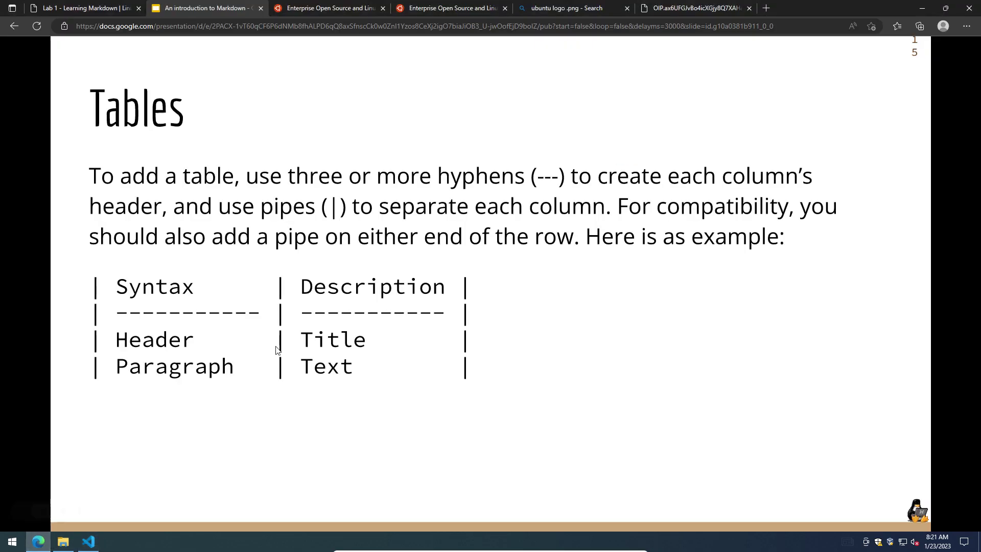
pyautogui.click(277, 349)
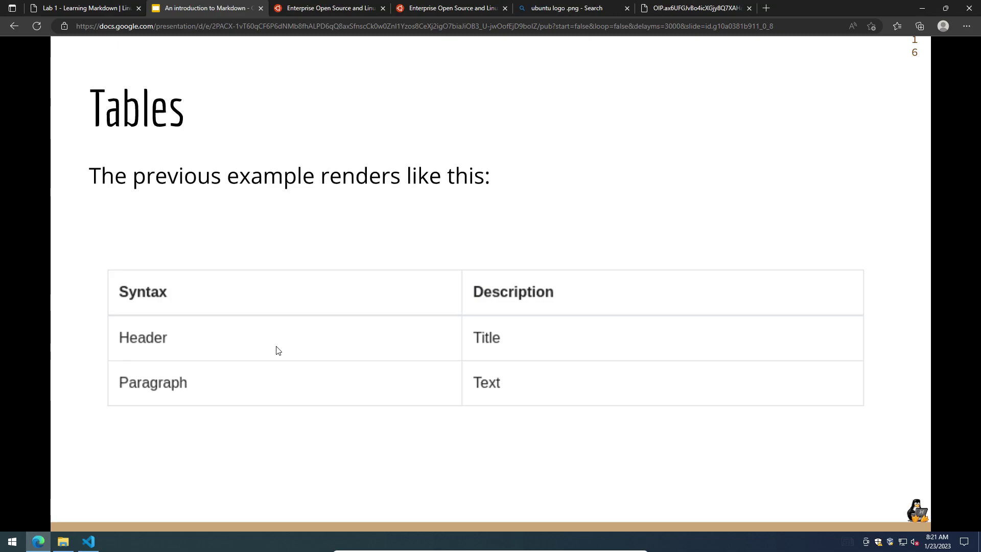
pyautogui.click(278, 349)
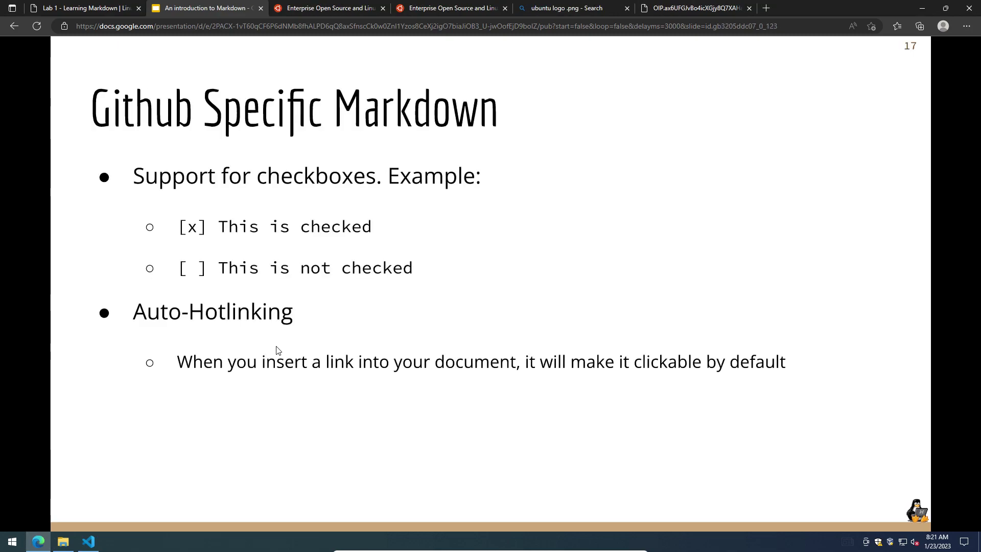